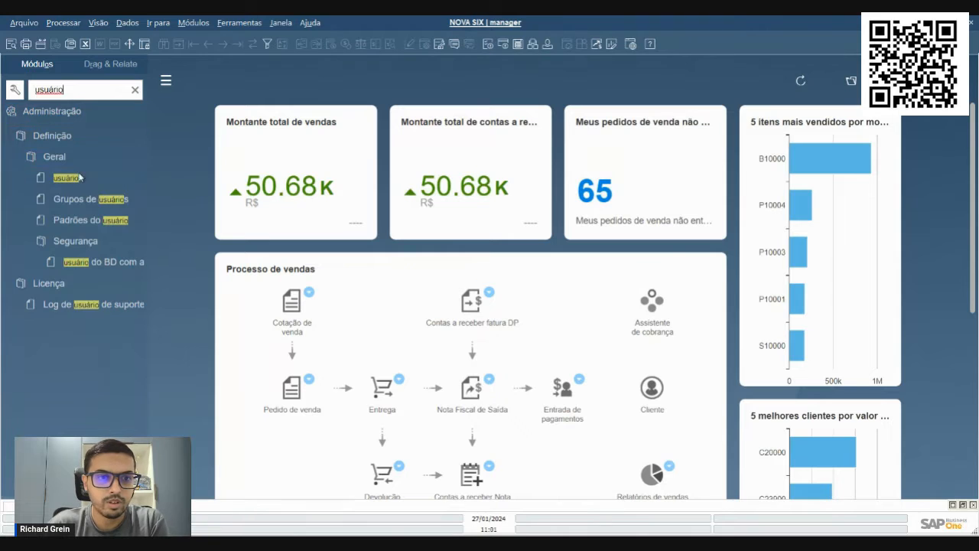
# Open the user definitions, find the consultant's record by user code, and enlarge the window to show the whole form
pyautogui.click(68, 178)
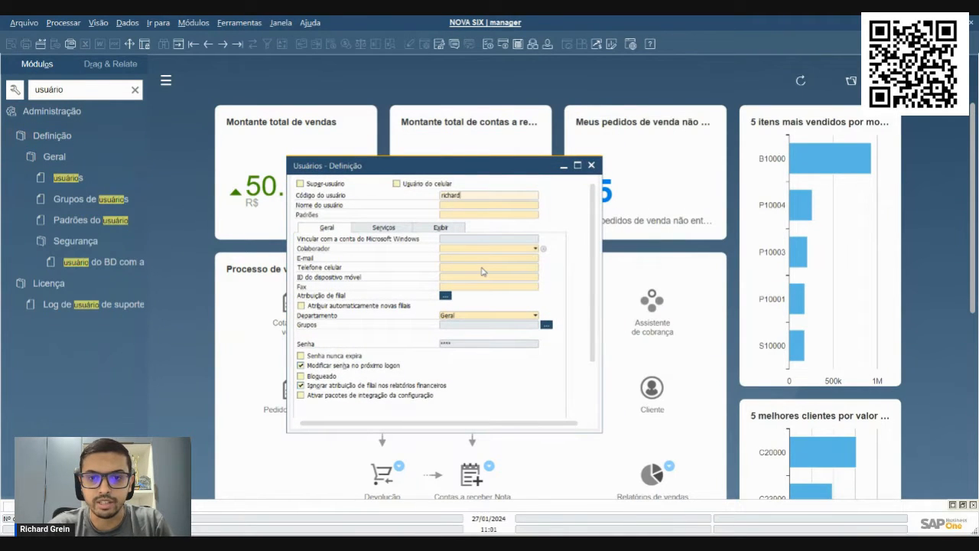
pyautogui.press('Return')
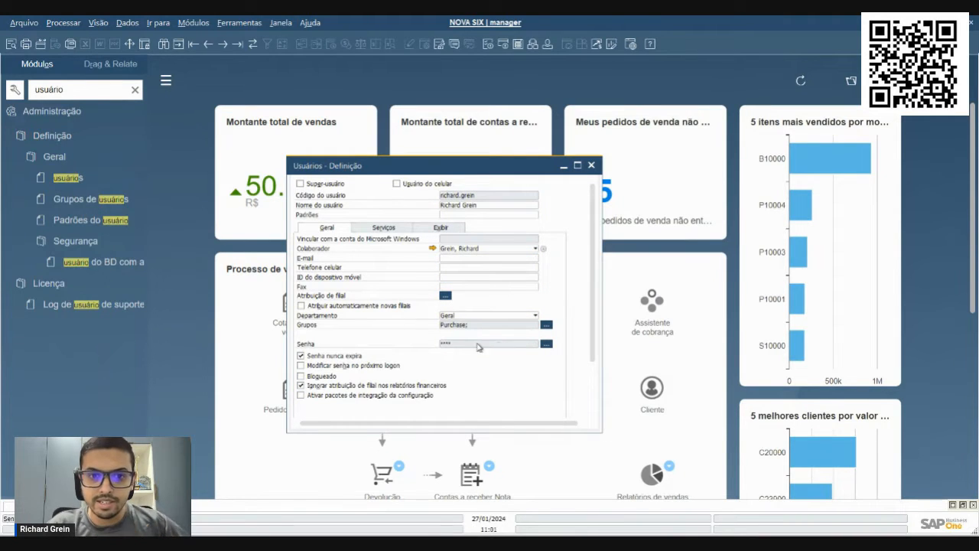
pyautogui.moveTo(597, 433); pyautogui.dragTo(621, 490)
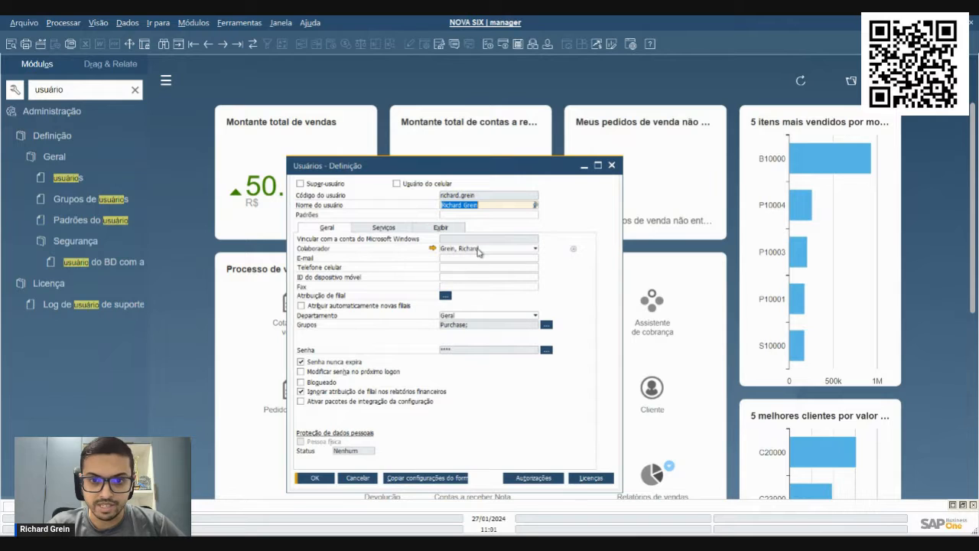
pyautogui.moveTo(439, 173); pyautogui.dragTo(435, 154)
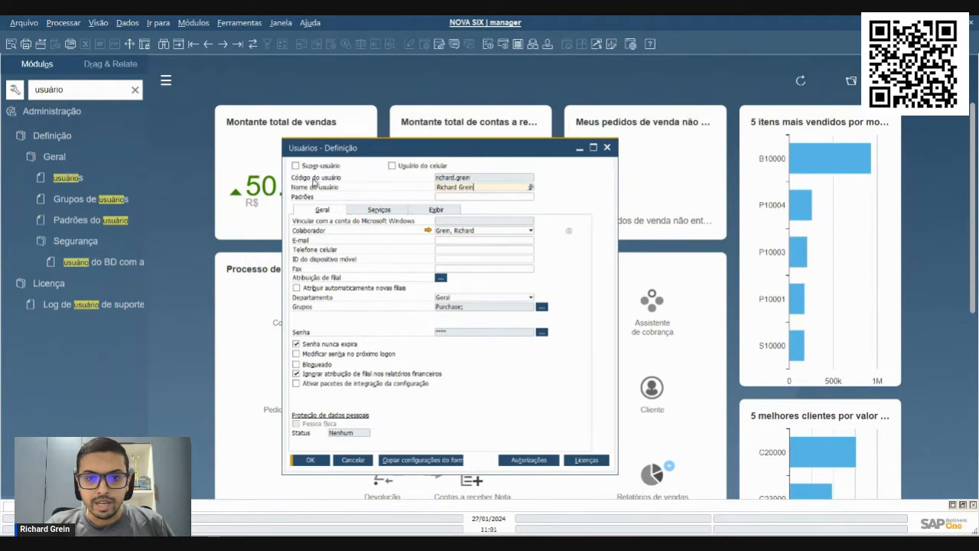
pyautogui.moveTo(324, 149); pyautogui.dragTo(389, 156)
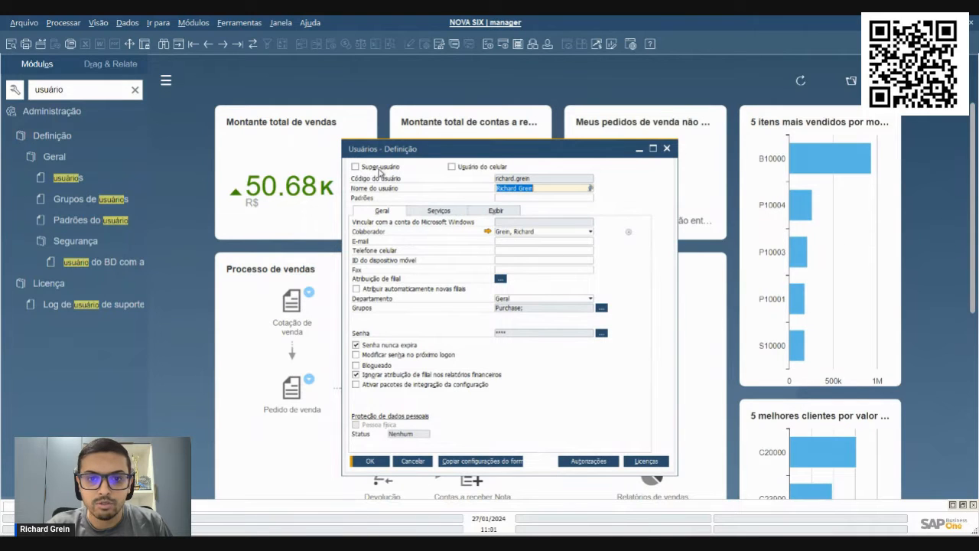
pyautogui.click(540, 189)
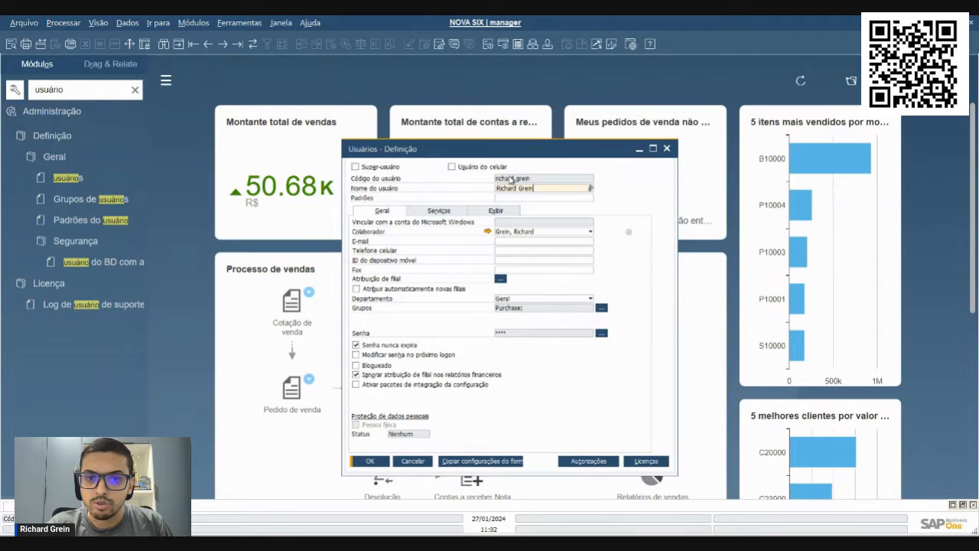
# Open the employee record linked to the user and enlarge its window
pyautogui.click(488, 232)
pyautogui.moveTo(459, 330); pyautogui.dragTo(521, 435)
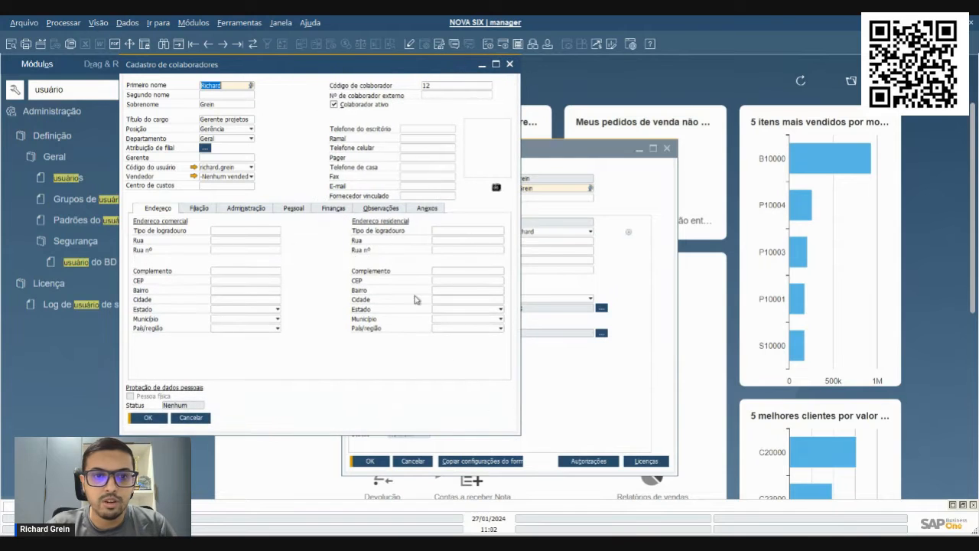
pyautogui.moveTo(288, 66); pyautogui.dragTo(378, 122)
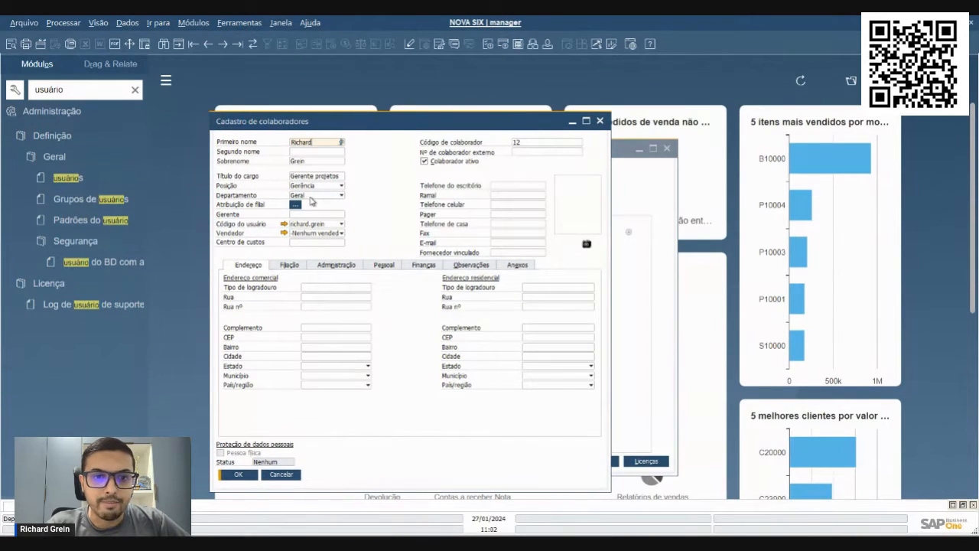
# Check the employee's available departments and mark the SIX CONSULT branch as assigned to the employee
pyautogui.click(315, 198)
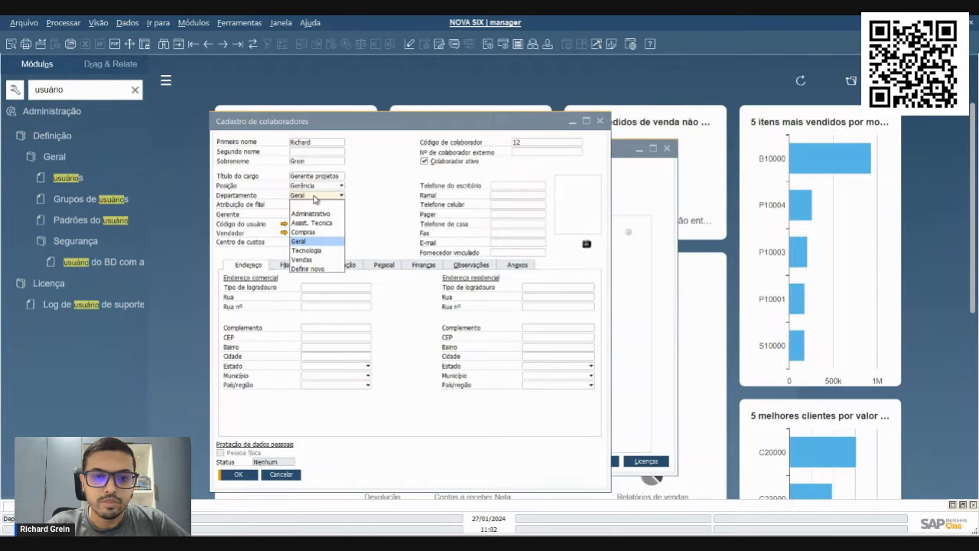
pyautogui.click(314, 199)
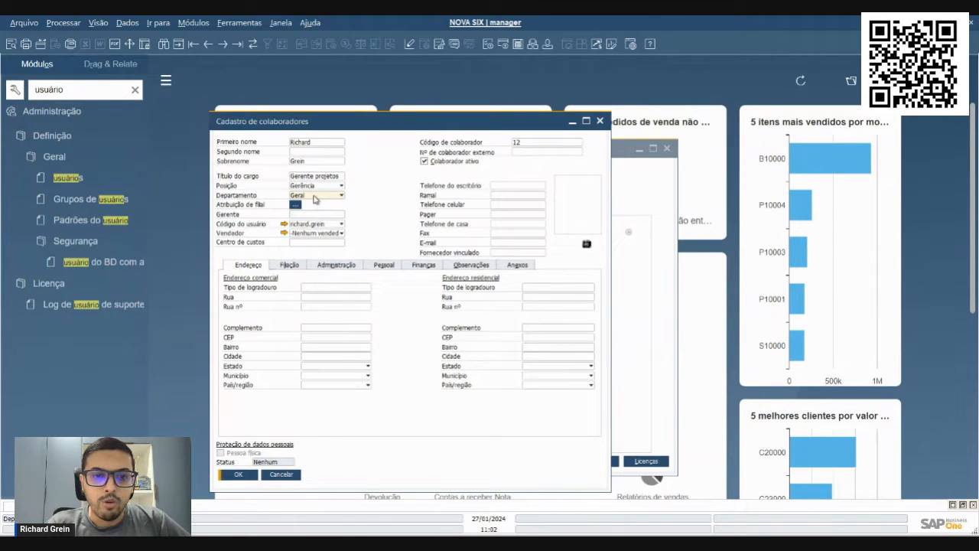
pyautogui.click(296, 205)
pyautogui.click(539, 155)
pyautogui.click(212, 260)
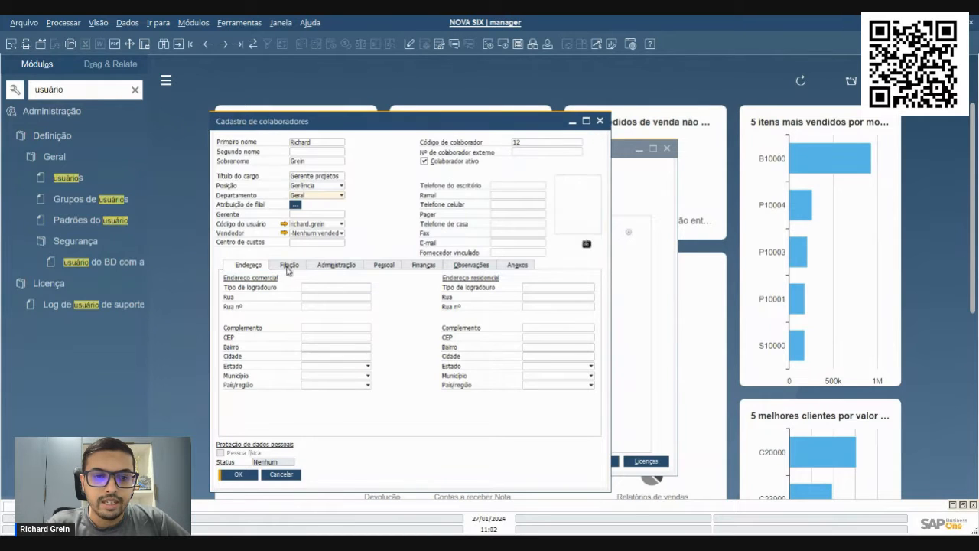
# Add the Consultoria team to the employee's affiliation data and update the record
pyautogui.click(290, 265)
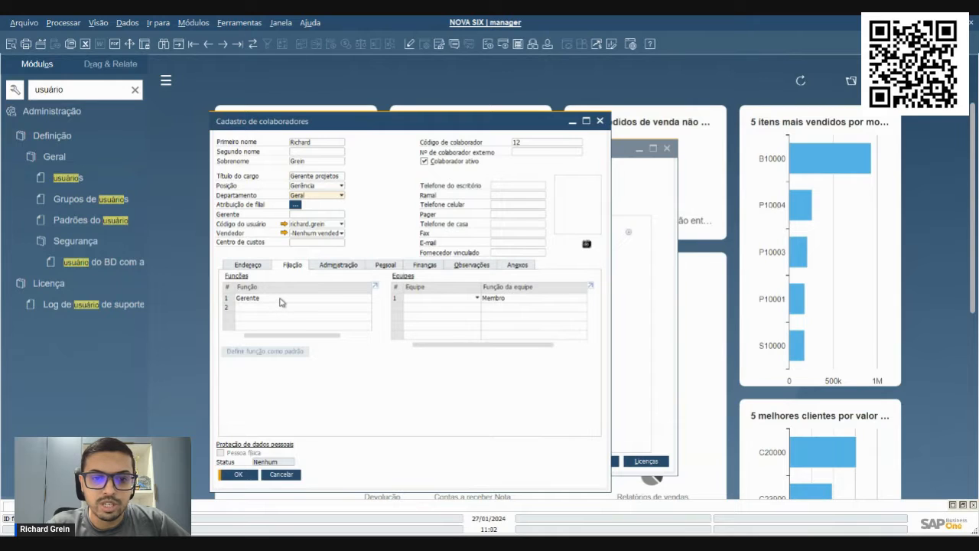
pyautogui.click(453, 302)
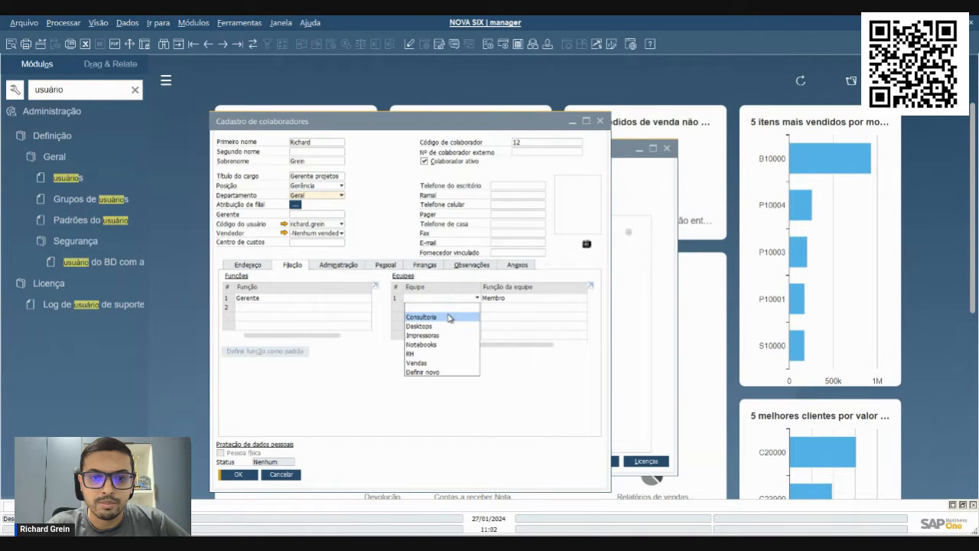
pyautogui.click(449, 316)
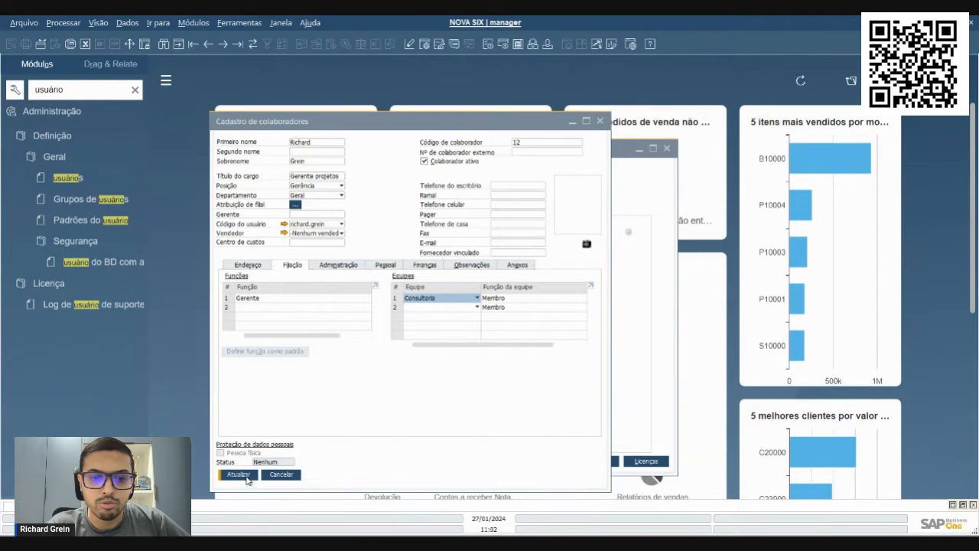
pyautogui.click(315, 387)
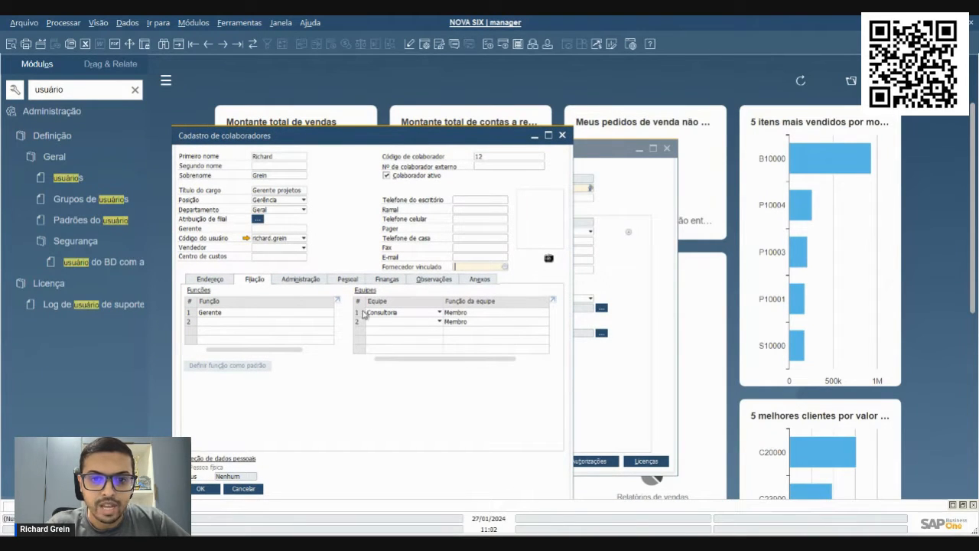
# Review the employee's team, department and branch assignment, and close the employee record
pyautogui.click(385, 318)
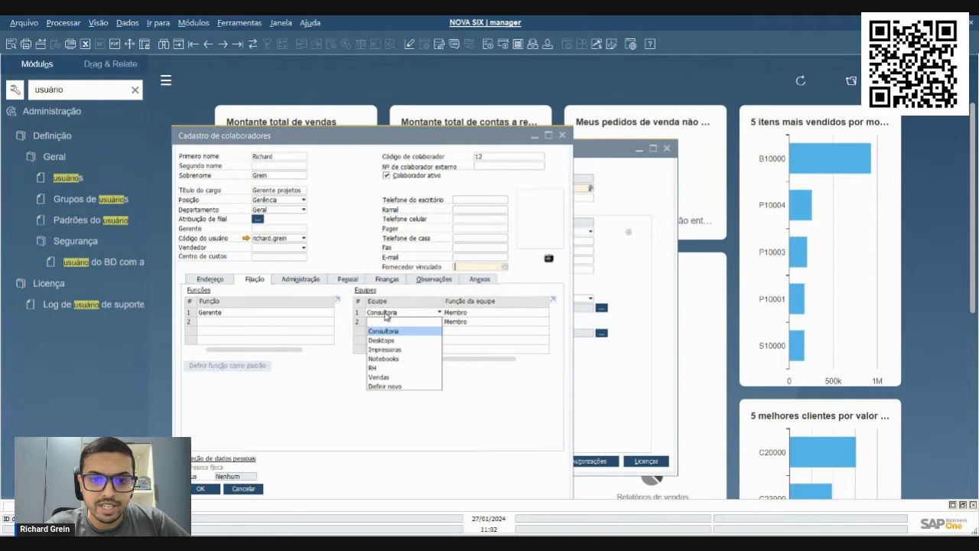
pyautogui.click(384, 328)
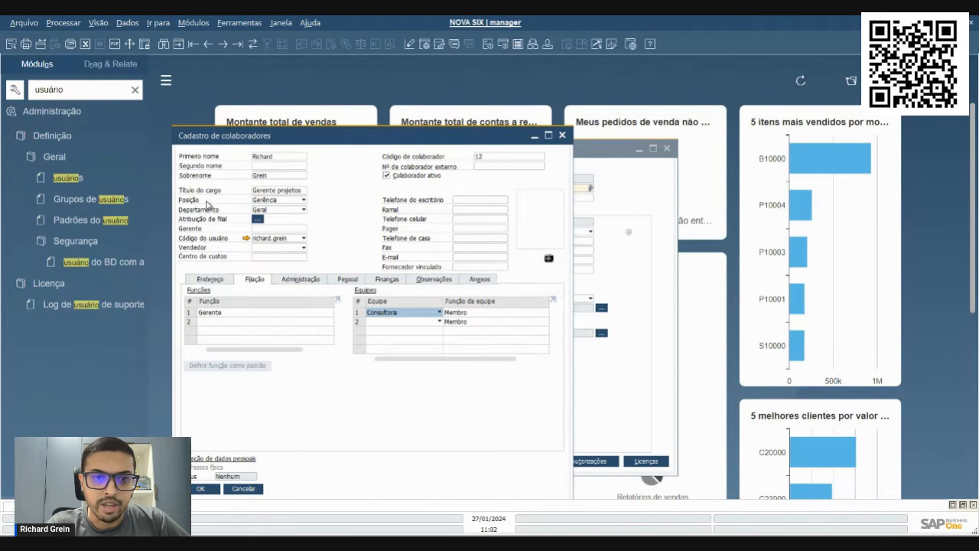
pyautogui.click(275, 212)
pyautogui.click(274, 213)
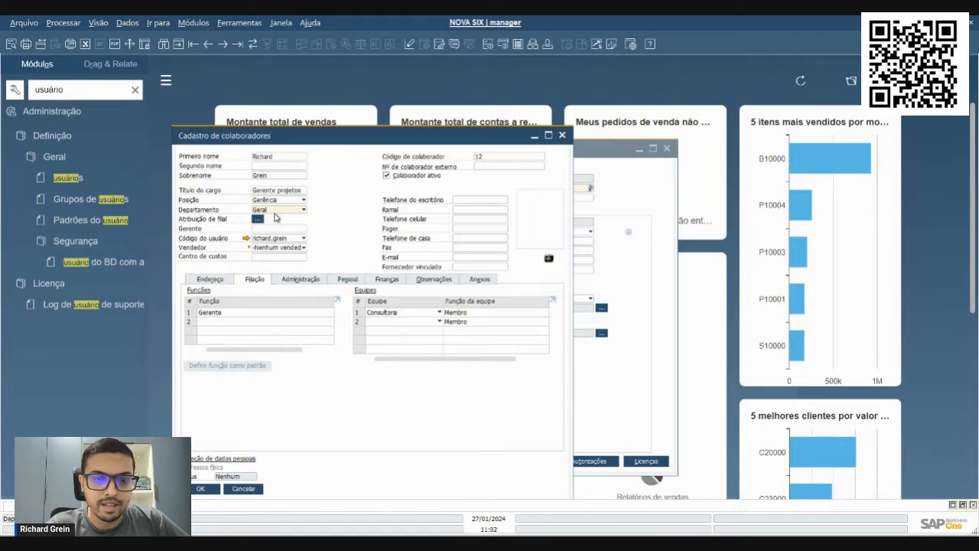
pyautogui.click(258, 219)
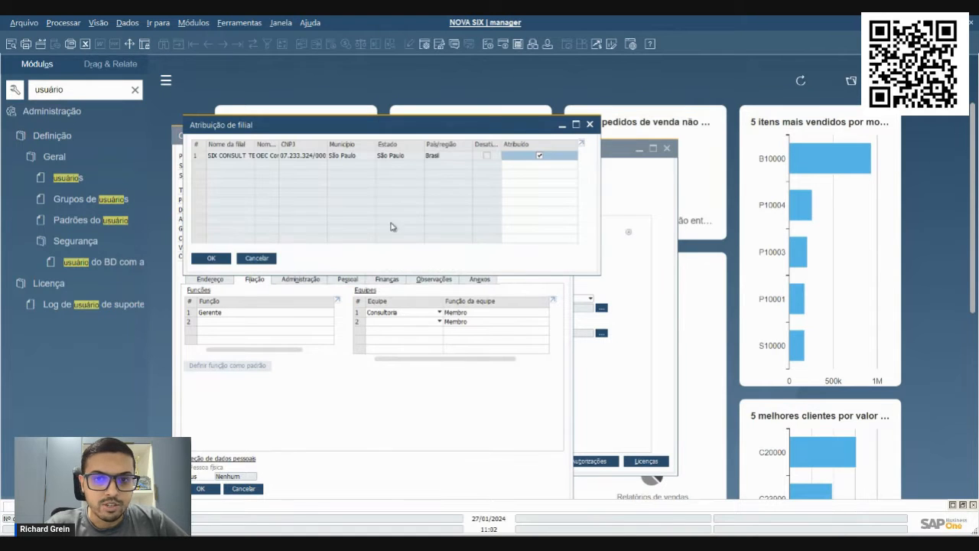
pyautogui.click(255, 258)
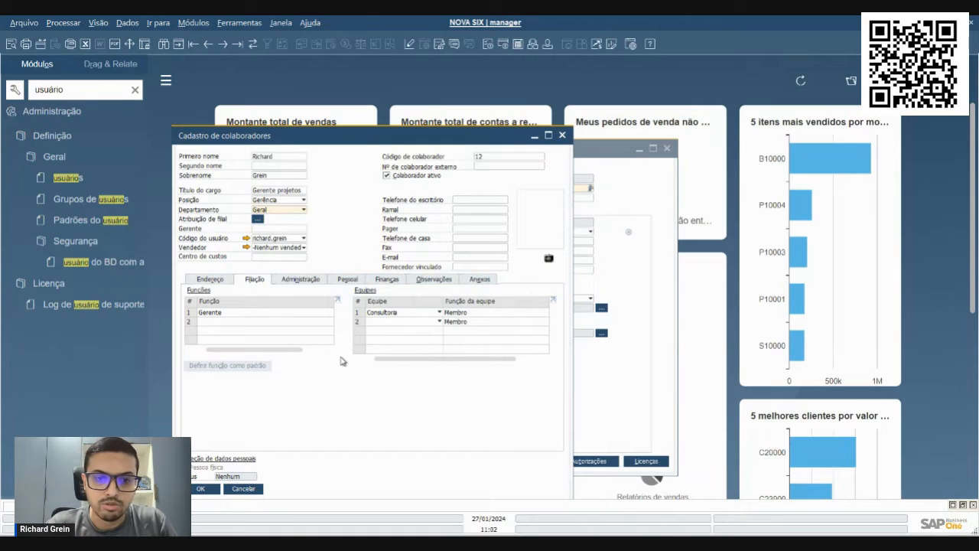
pyautogui.click(213, 489)
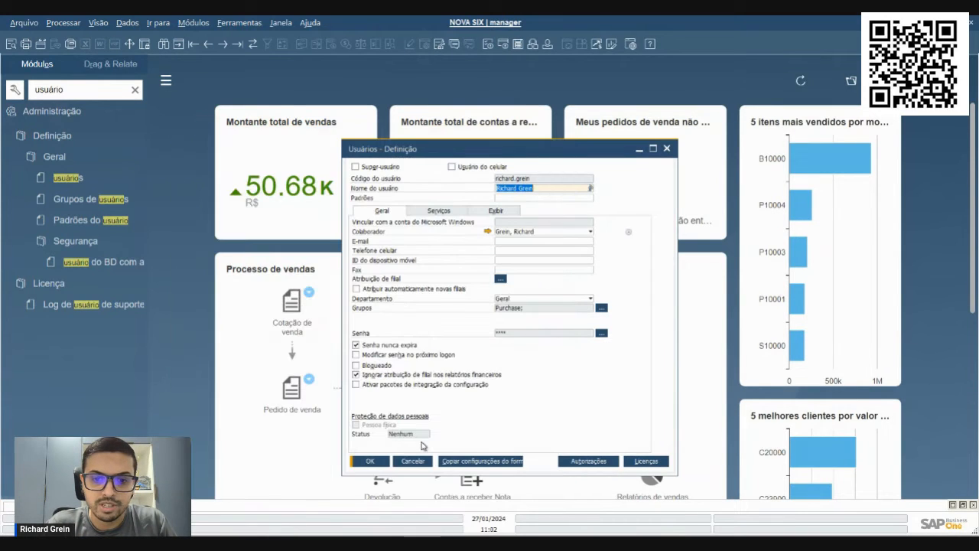
# Find the second user's record by user code and open the linked employee record
pyautogui.click(165, 44)
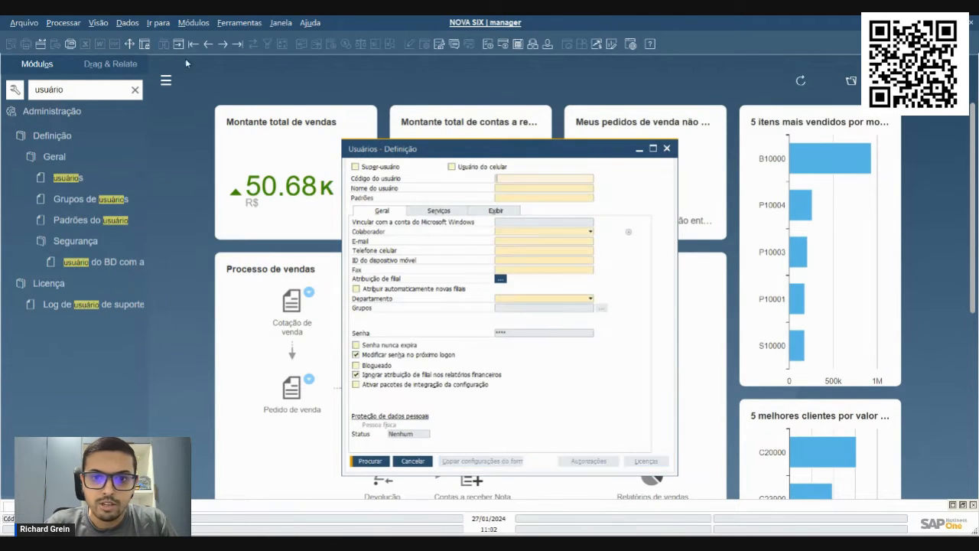
pyautogui.write('A')
pyautogui.press('Return')
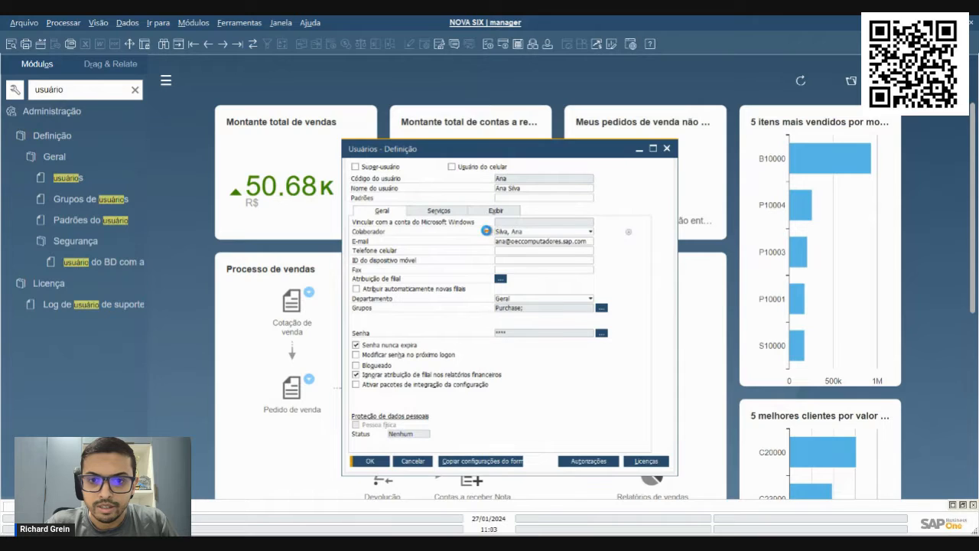
pyautogui.click(488, 231)
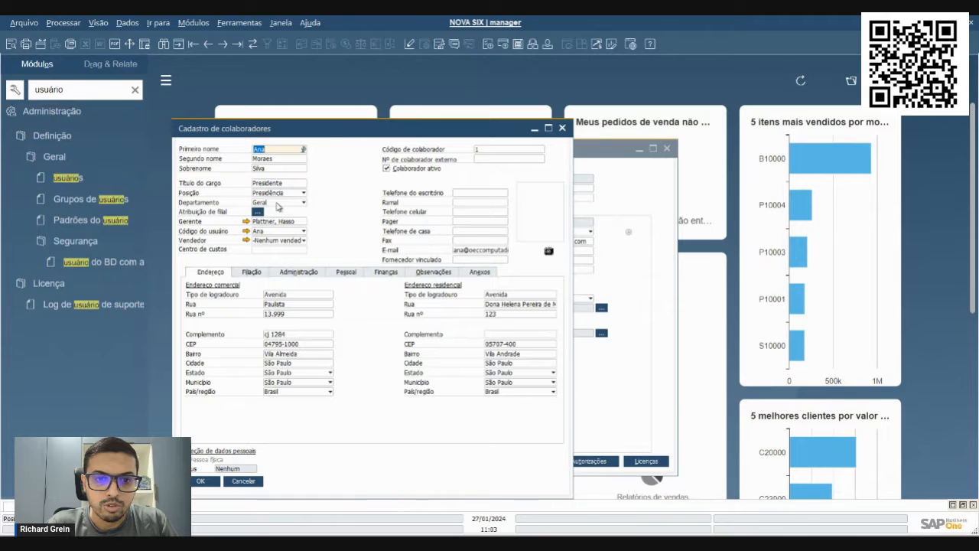
# View the employee's functions and teams, including the teams available for the first team row
pyautogui.click(253, 273)
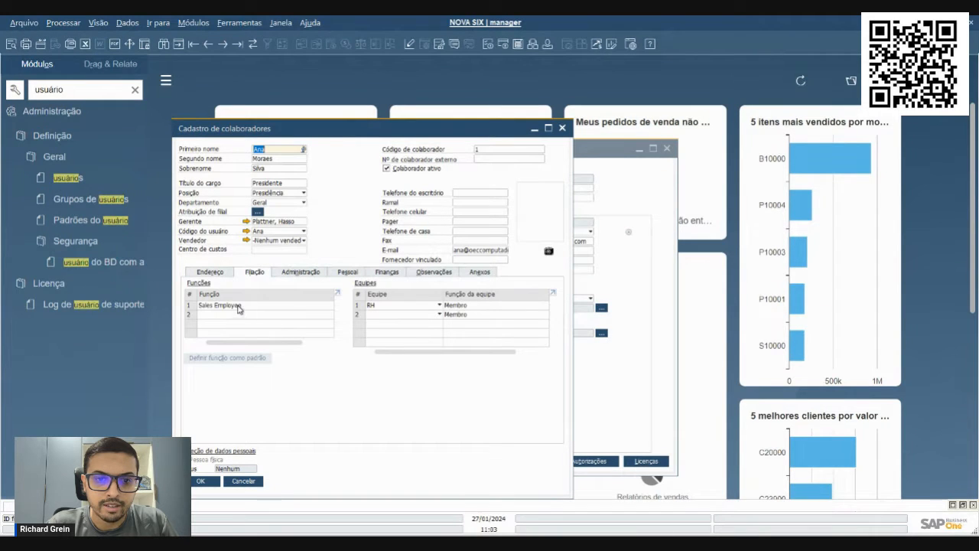
pyautogui.click(386, 308)
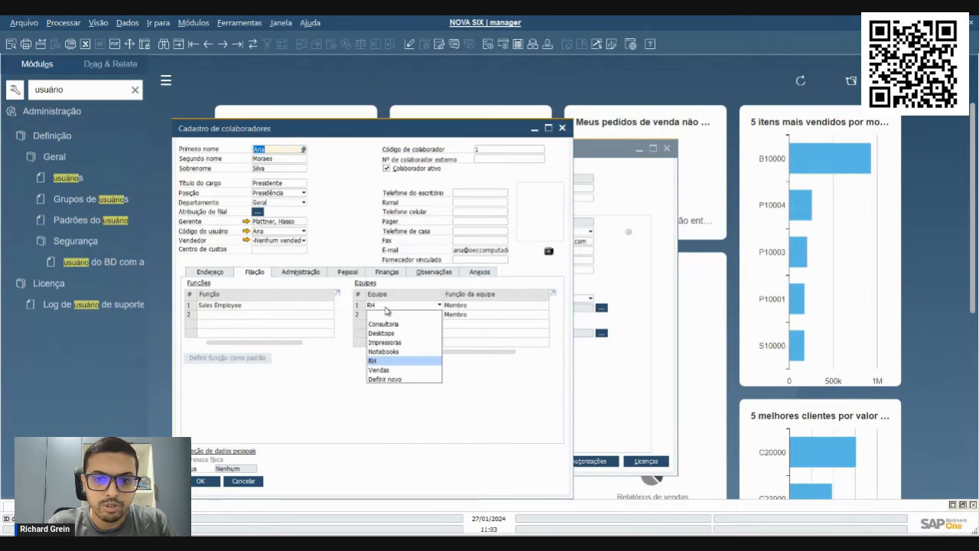
pyautogui.click(386, 308)
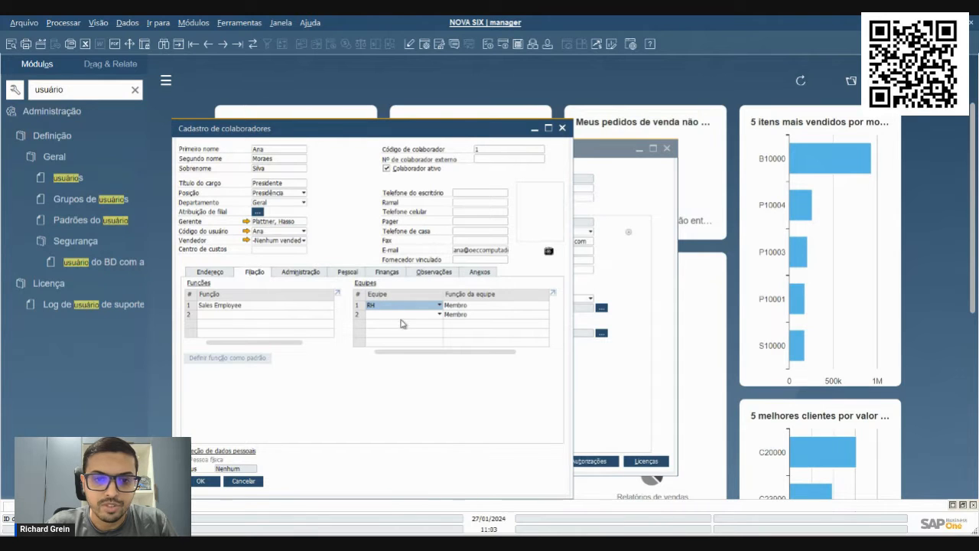
# Try Líder as the employee's role in the RH team and return it to Membro
pyautogui.click(474, 306)
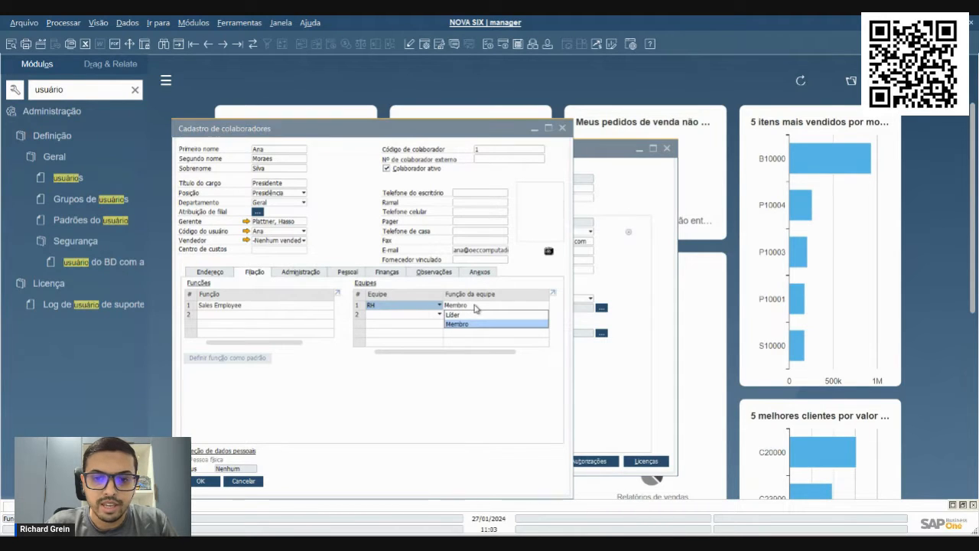
pyautogui.click(472, 315)
pyautogui.click(463, 306)
pyautogui.click(453, 323)
# Adjust the column widths of the employee's function and team tables and reposition the record window
pyautogui.click(98, 22)
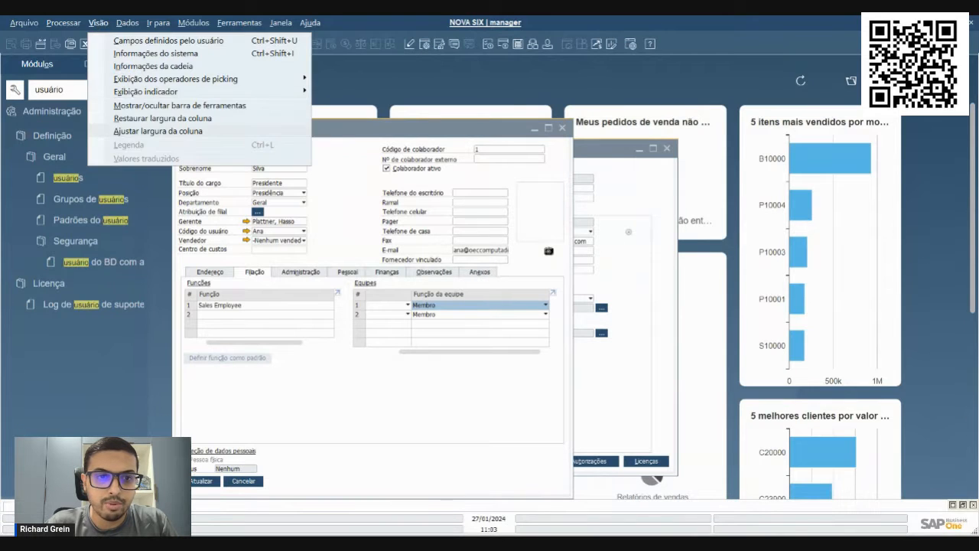
pyautogui.click(130, 132)
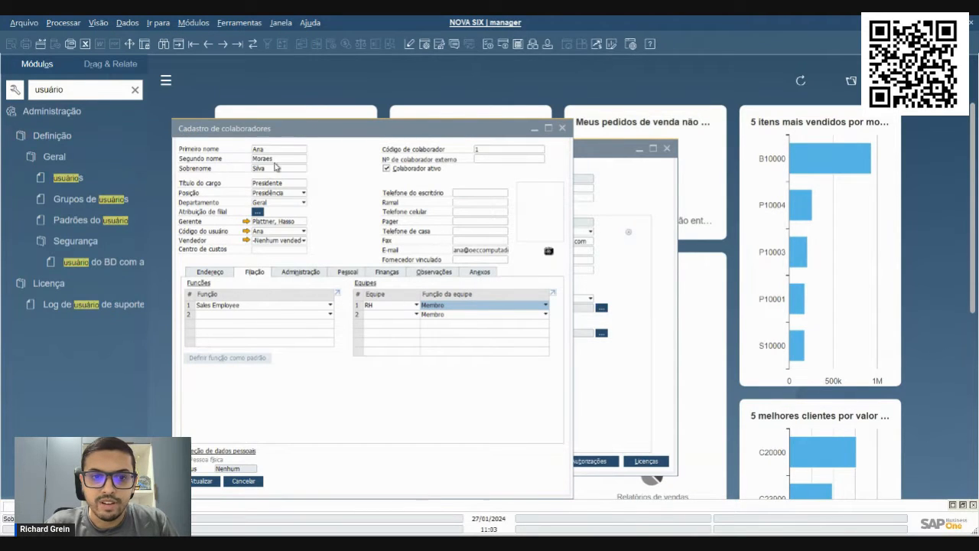
pyautogui.moveTo(277, 135); pyautogui.dragTo(264, 132)
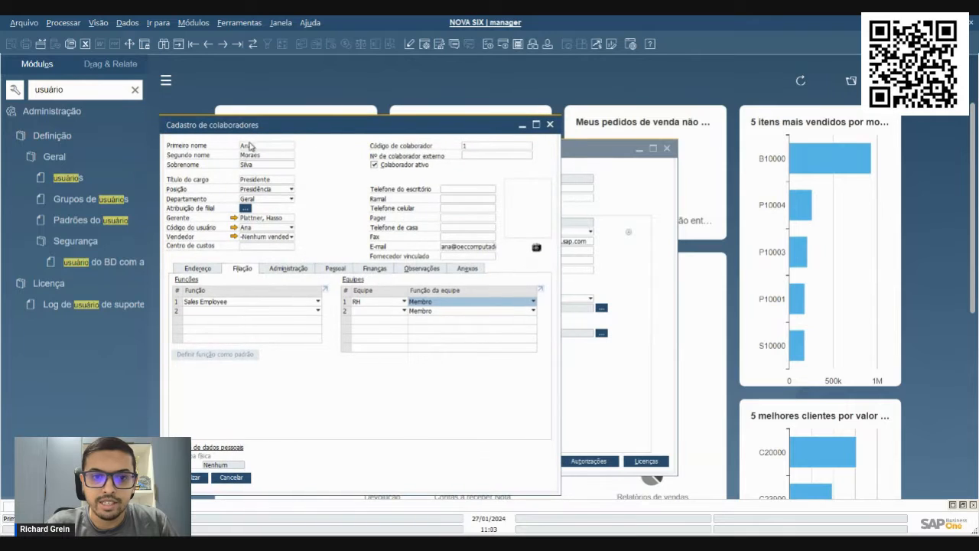
# Switch the RH team role to Líder as a demonstration and set it back to Membro
pyautogui.click(432, 301)
pyautogui.click(430, 310)
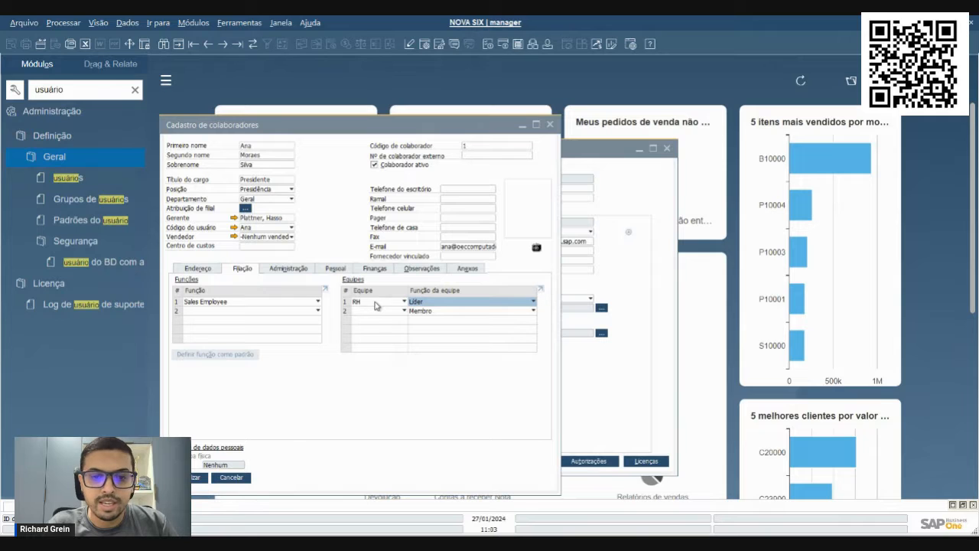
pyautogui.click(443, 307)
pyautogui.click(438, 322)
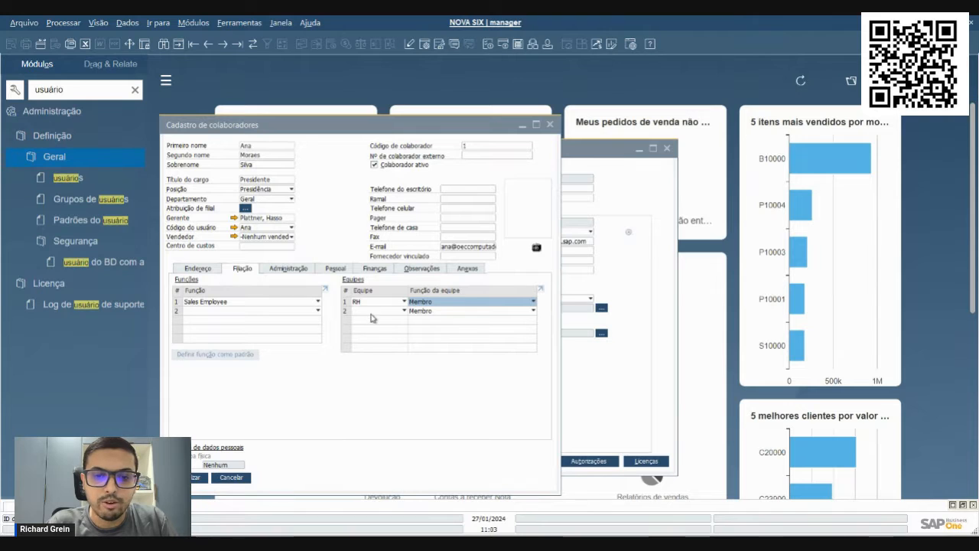
# Update the second employee's record and close it
pyautogui.click(196, 478)
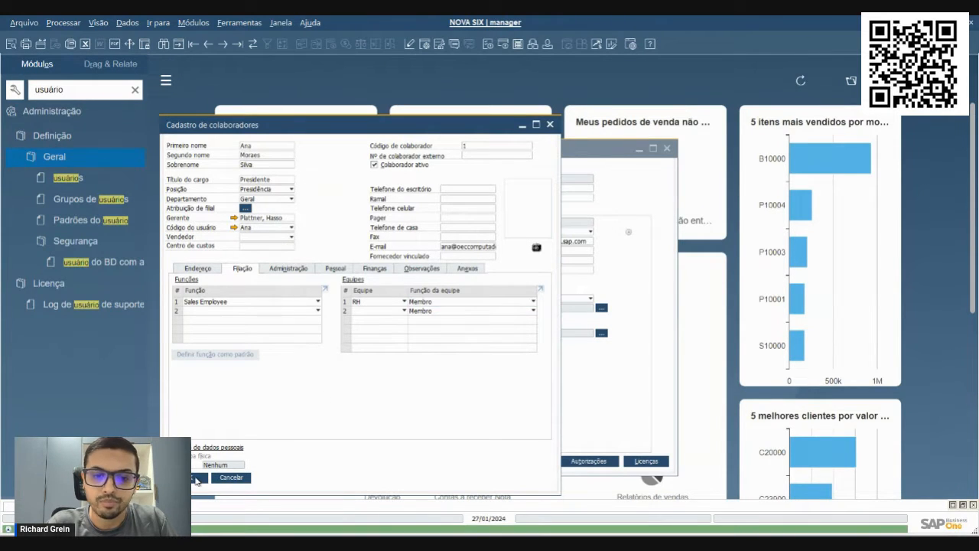
pyautogui.click(196, 478)
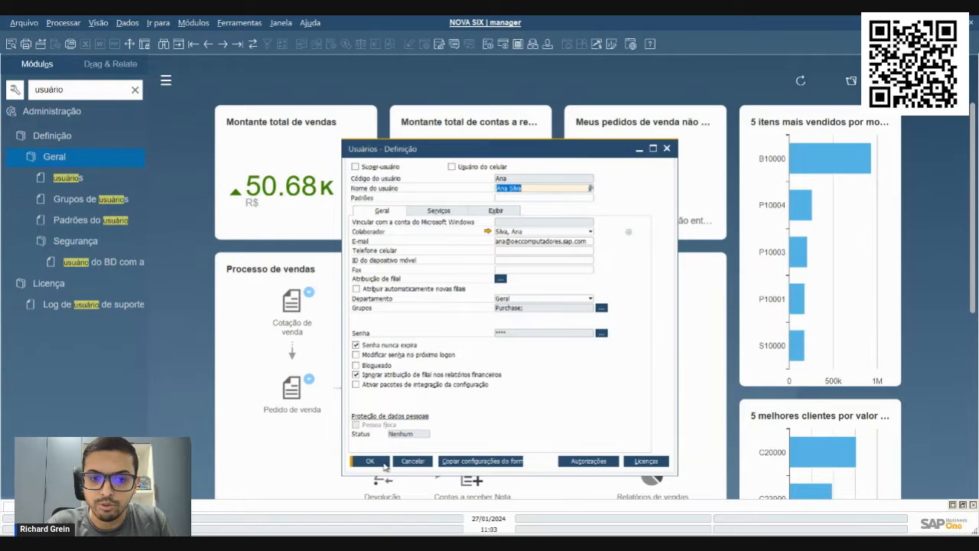
# Close the user definition and search the module menu for "propriedade"
pyautogui.click(384, 463)
pyautogui.click(135, 89)
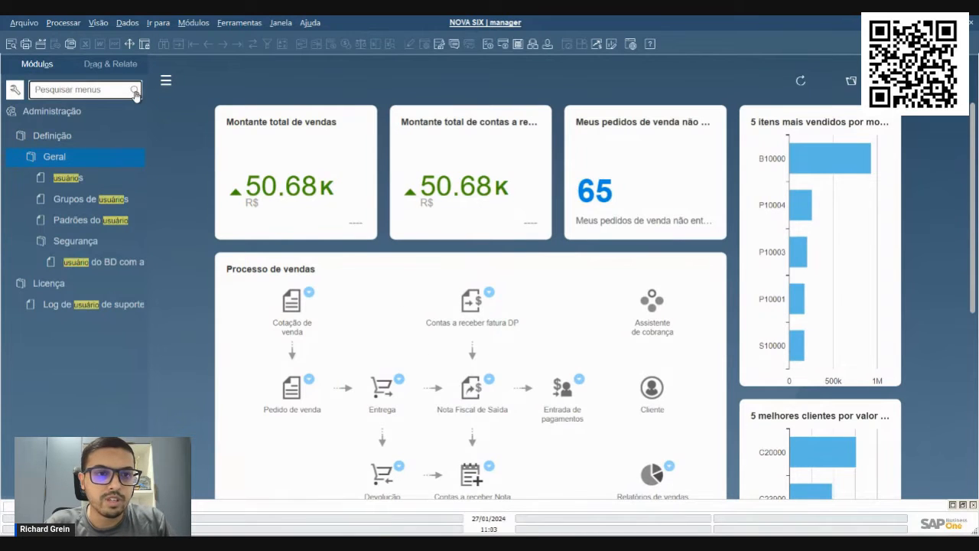
pyautogui.write('propri')
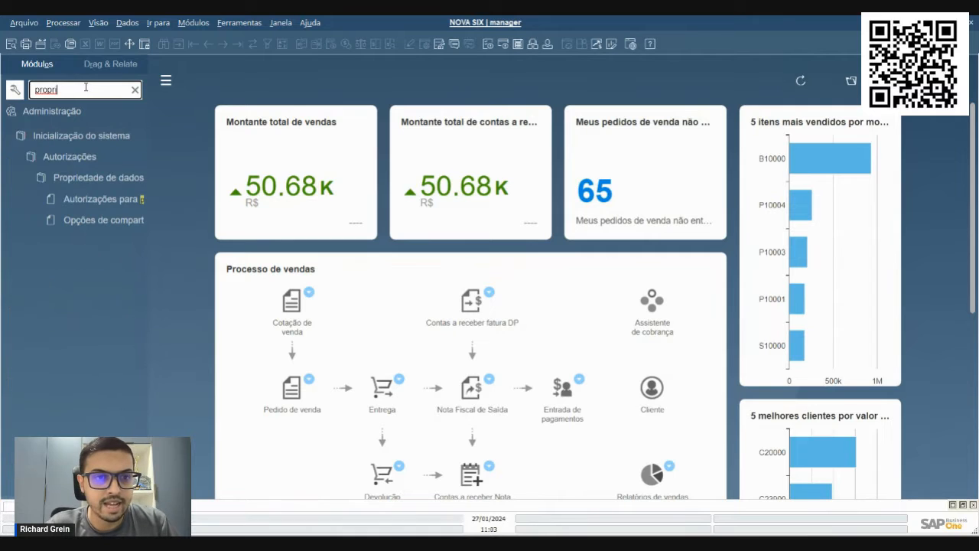
pyautogui.write('edade')
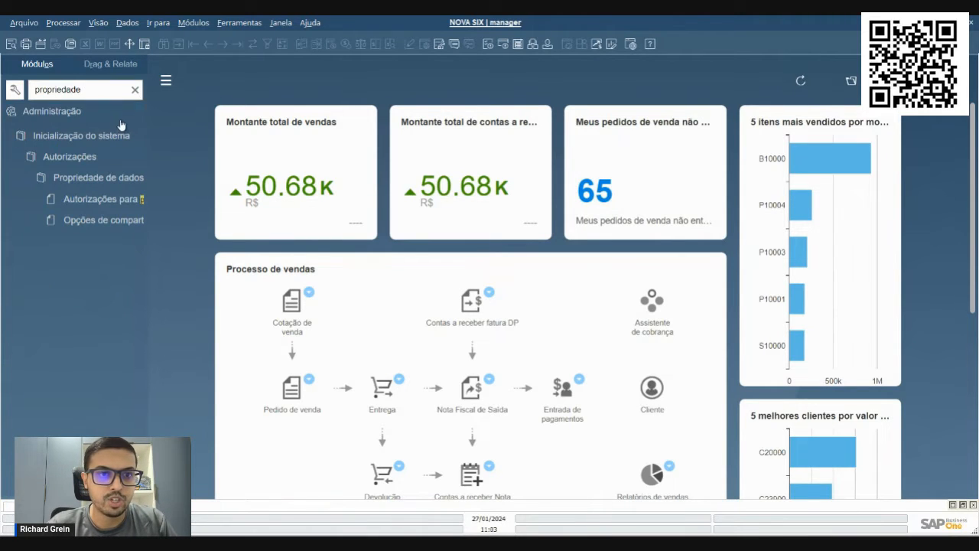
# Widen the module menu pane and open the data ownership sharing options (Opções de compartilhamento da propriedade de dados)
pyautogui.moveTo(150, 124); pyautogui.dragTo(187, 123)
pyautogui.click(93, 135)
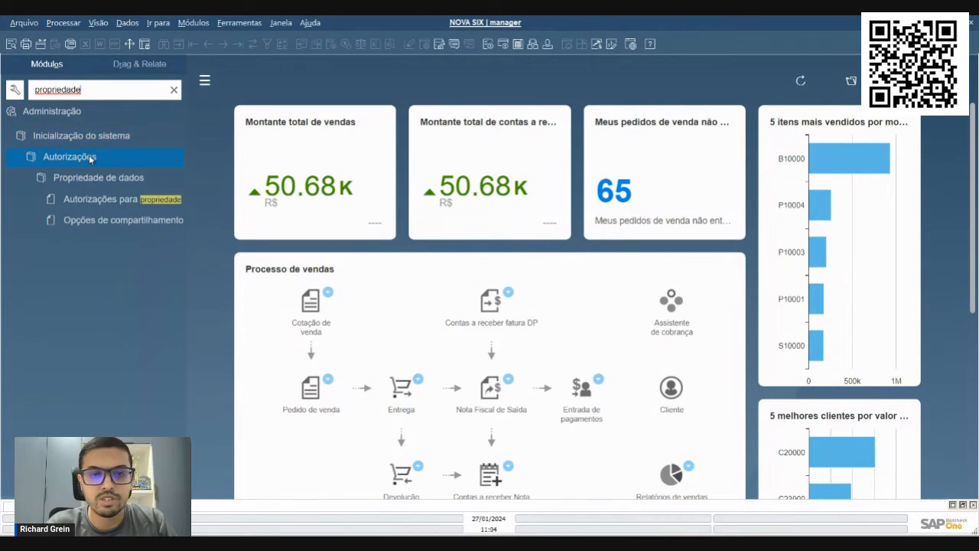
pyautogui.click(140, 180)
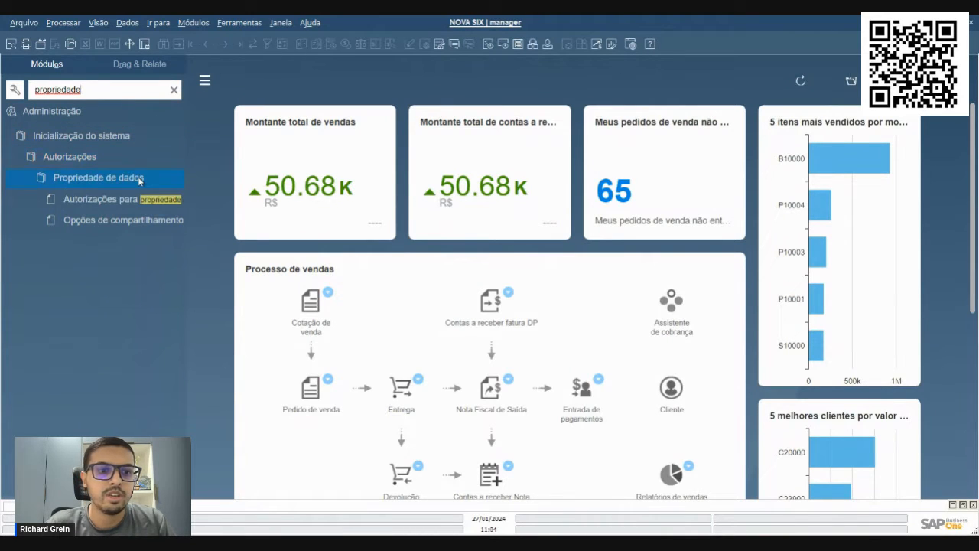
pyautogui.click(109, 224)
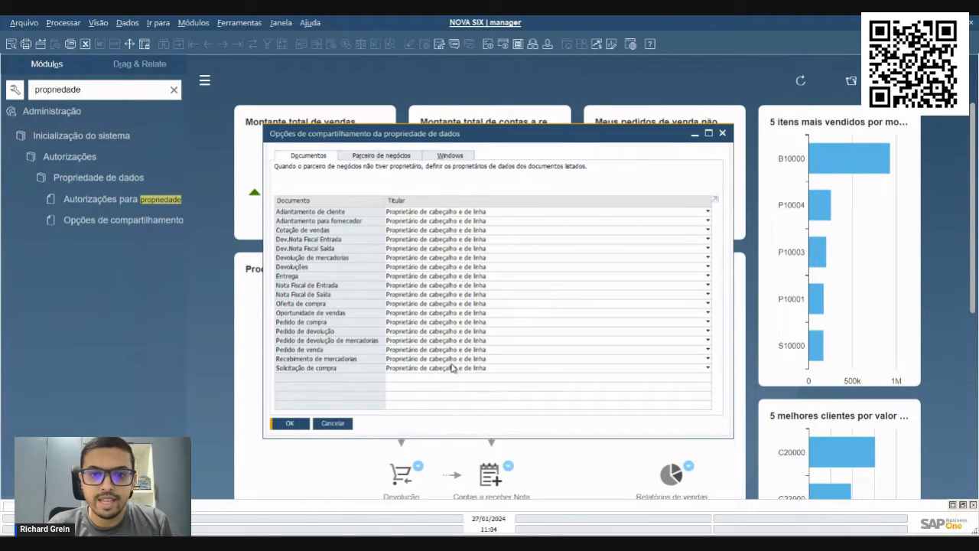
# Move the sharing options window aside, open Pedido de compra from the purchasing module and display the first purchase order
pyautogui.moveTo(428, 138); pyautogui.dragTo(642, 121)
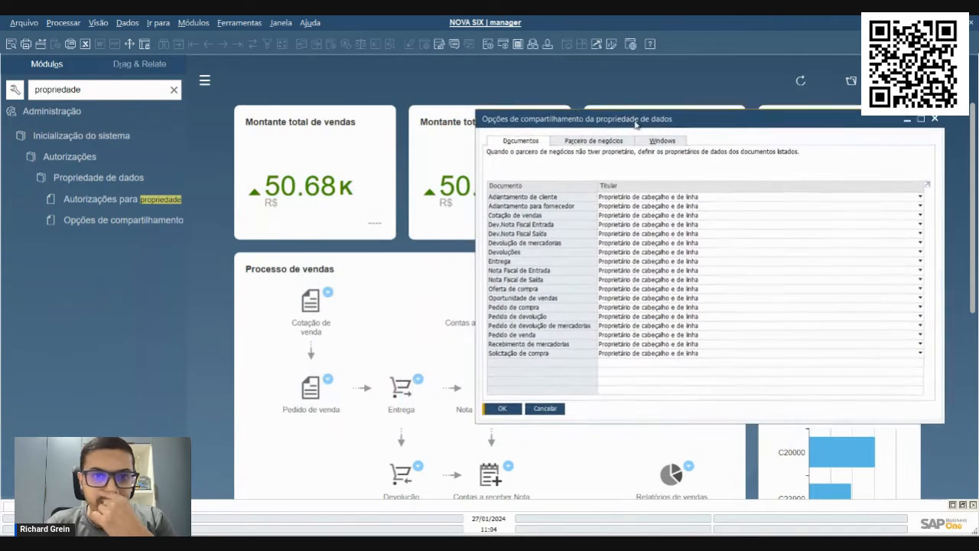
pyautogui.click(193, 22)
pyautogui.moveTo(189, 107)
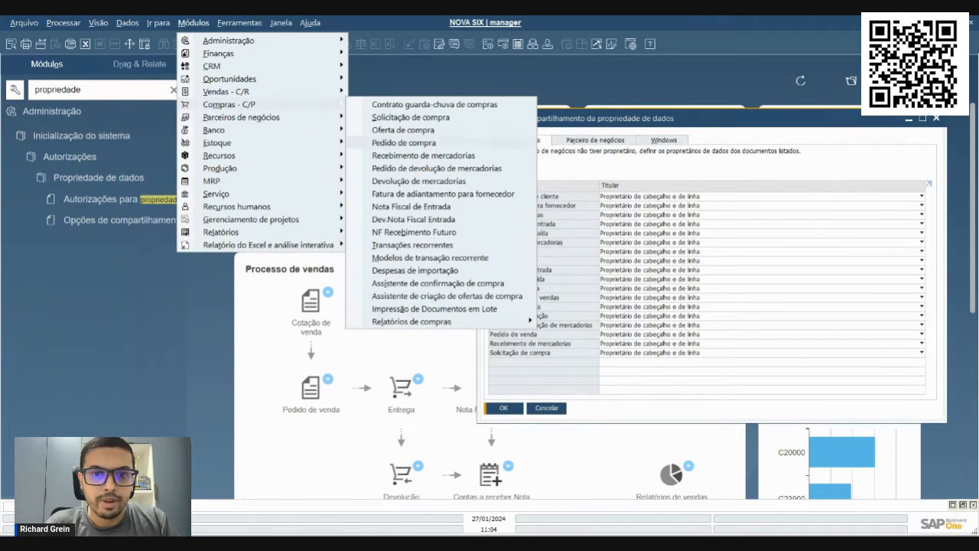
pyautogui.click(406, 144)
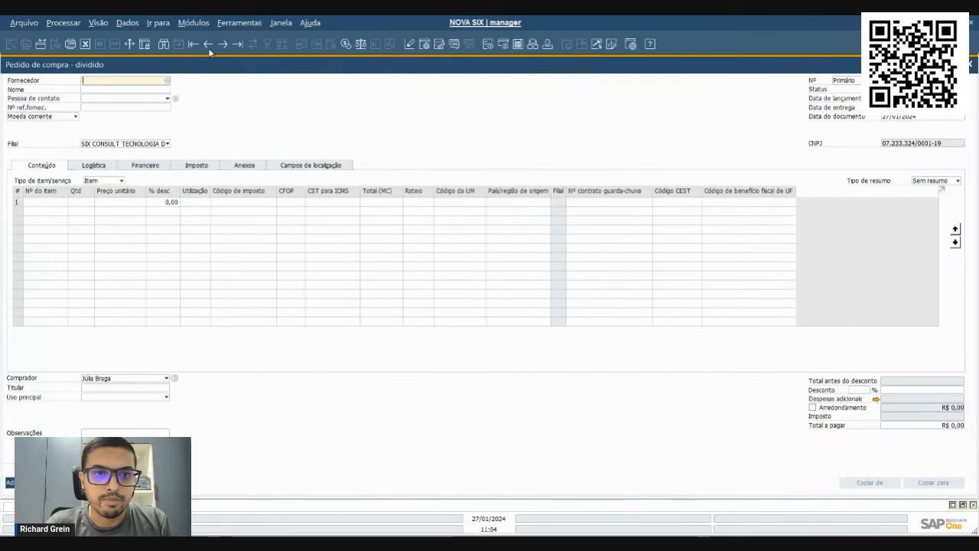
pyautogui.click(194, 45)
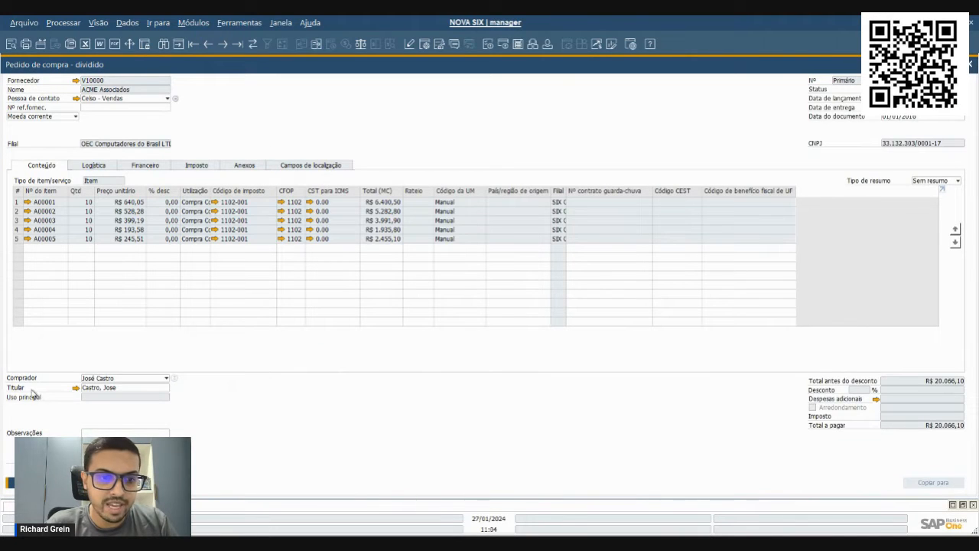
# Examine the purchase order's Titular field and its five item lines, and return to the sharing options
pyautogui.click(121, 390)
pyautogui.click(126, 390)
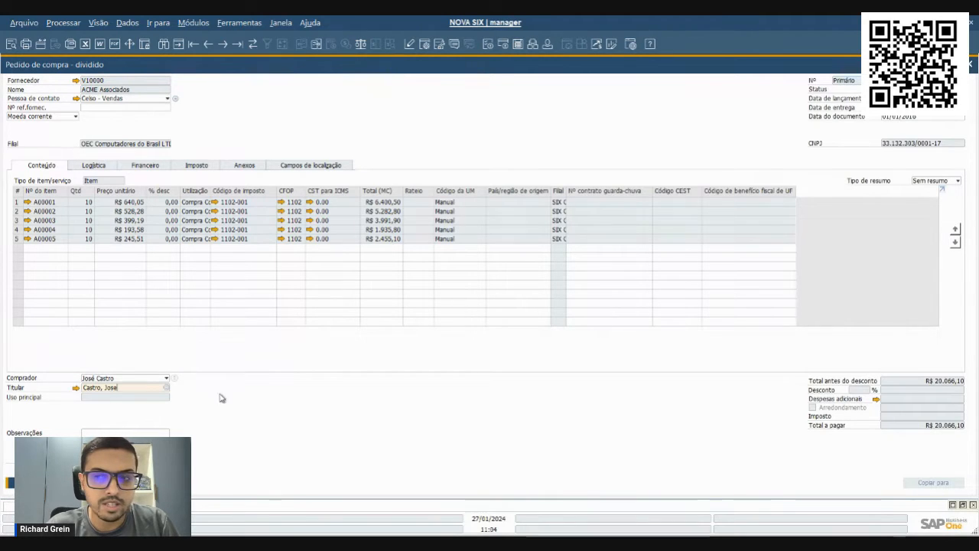
pyautogui.doubleClick(130, 389)
pyautogui.moveTo(127, 389); pyautogui.dragTo(81, 389)
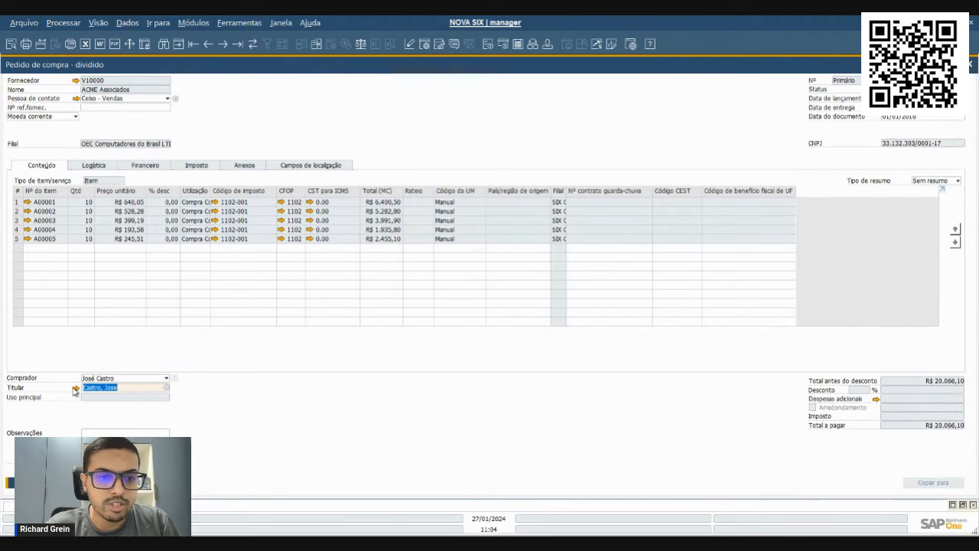
pyautogui.click(129, 387)
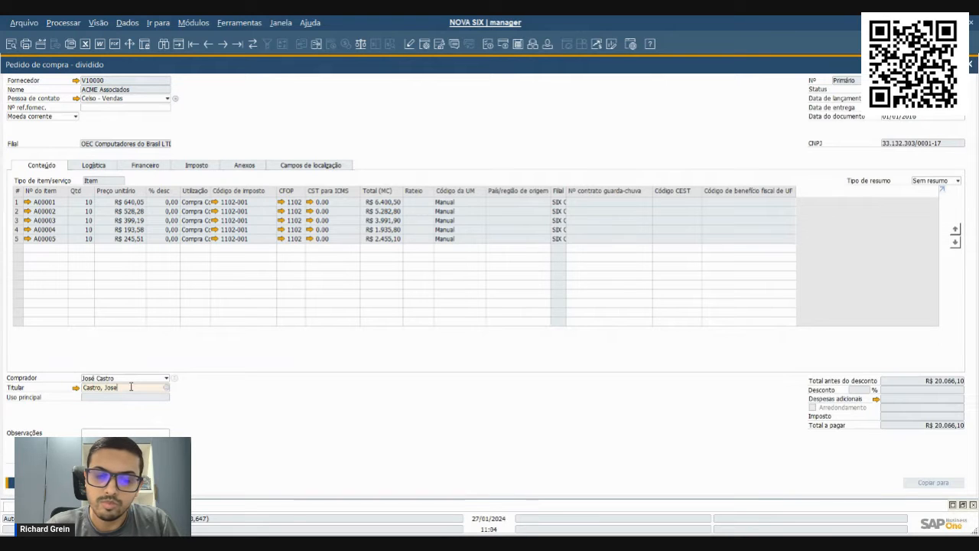
pyautogui.click(17, 202)
pyautogui.click(16, 221)
pyautogui.click(17, 230)
pyautogui.click(17, 238)
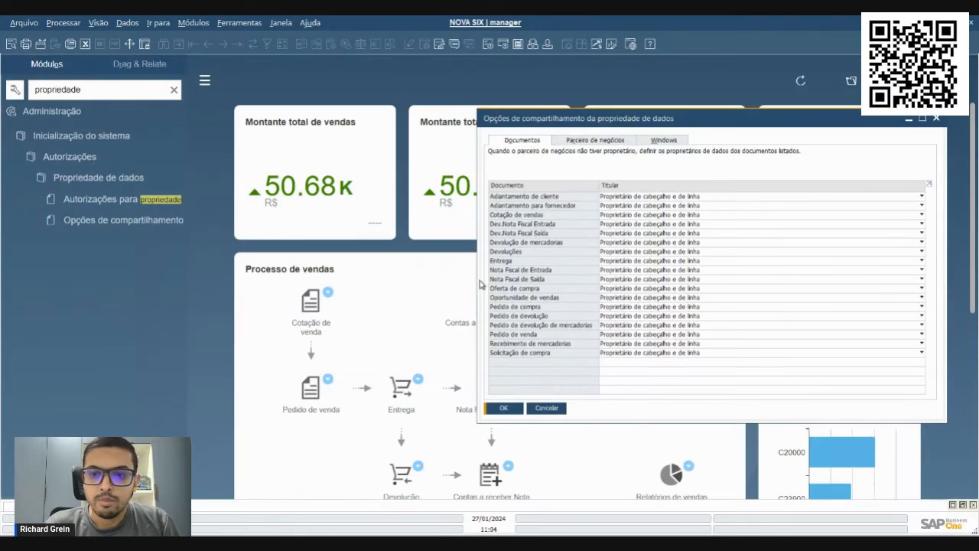
# Try Proprietário de cabeçalho and Sem restrições as the Titular for Pedido de compra and restore Proprietário de cabeçalho e de linha
pyautogui.moveTo(561, 157); pyautogui.dragTo(310, 147)
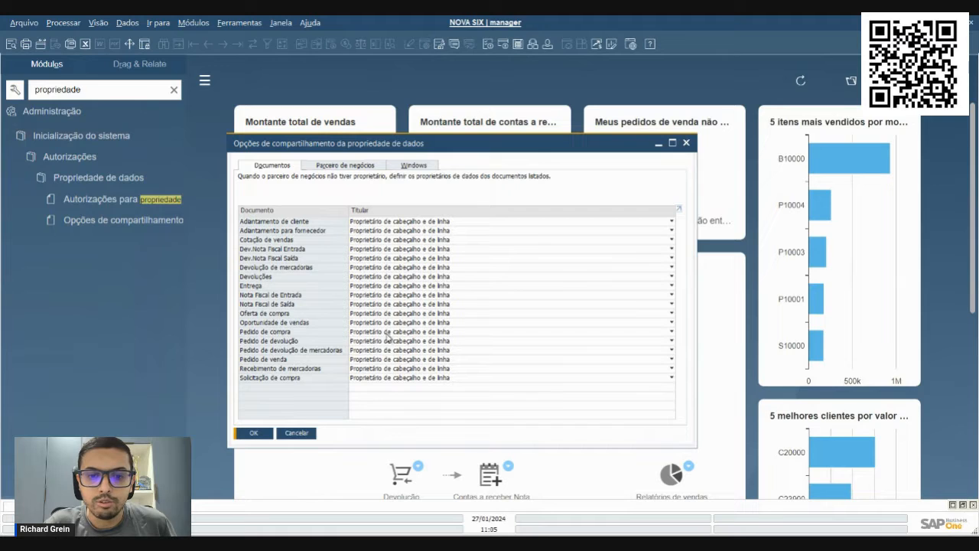
pyautogui.click(430, 340)
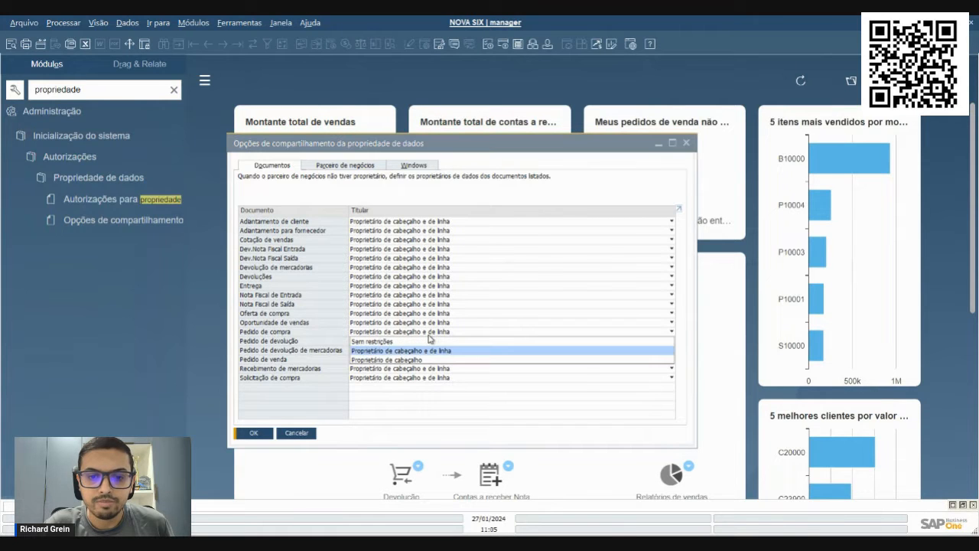
pyautogui.click(423, 359)
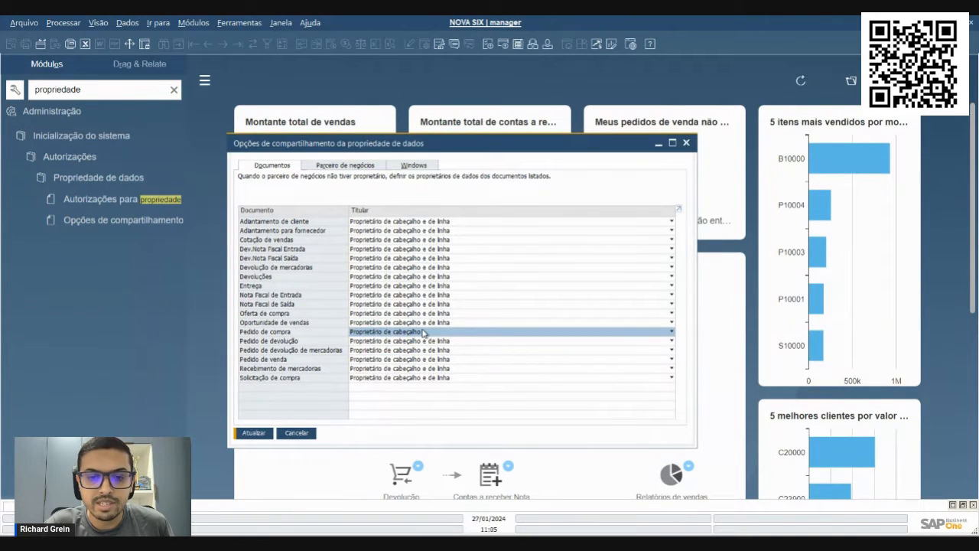
pyautogui.click(415, 342)
pyautogui.click(418, 332)
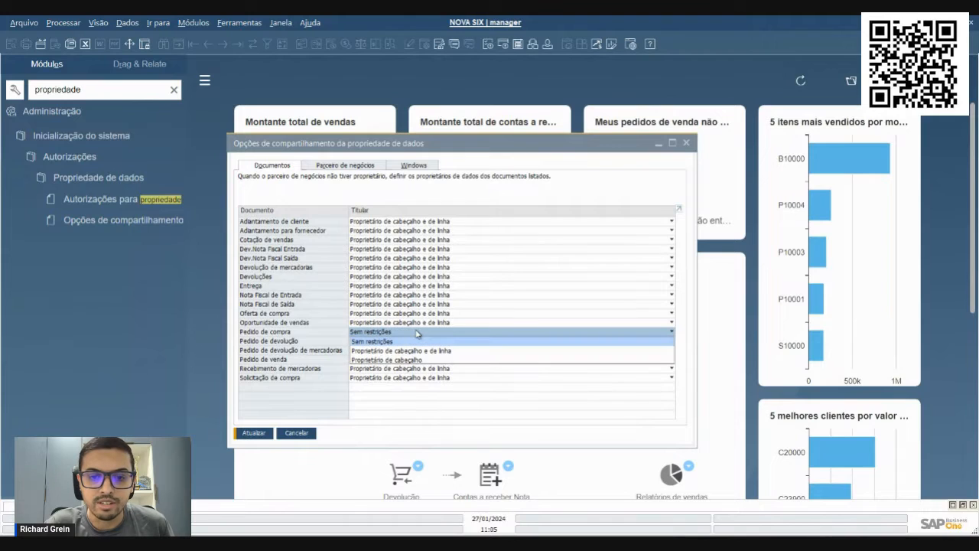
pyautogui.click(413, 350)
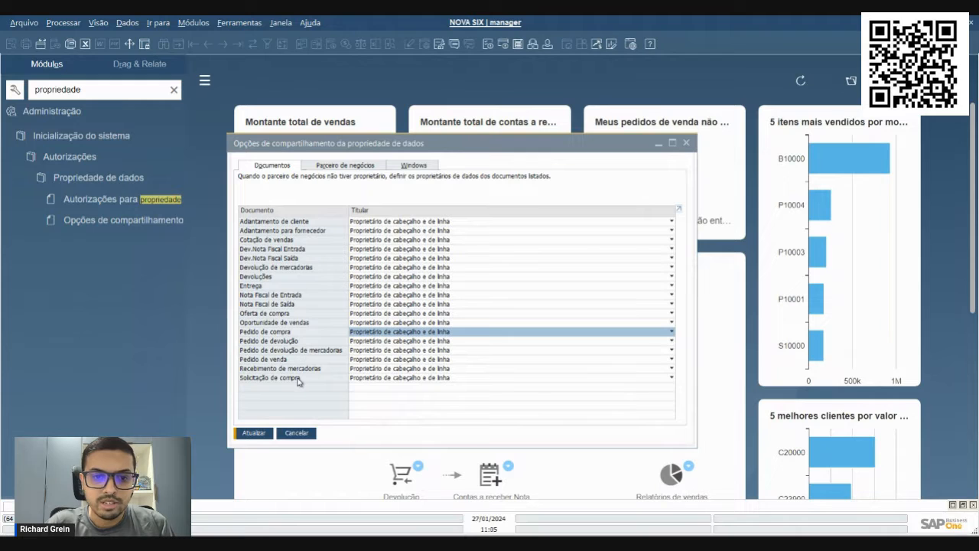
# Set the Titular for Solicitação de compra to Sem restrições and update the sharing options
pyautogui.click(374, 379)
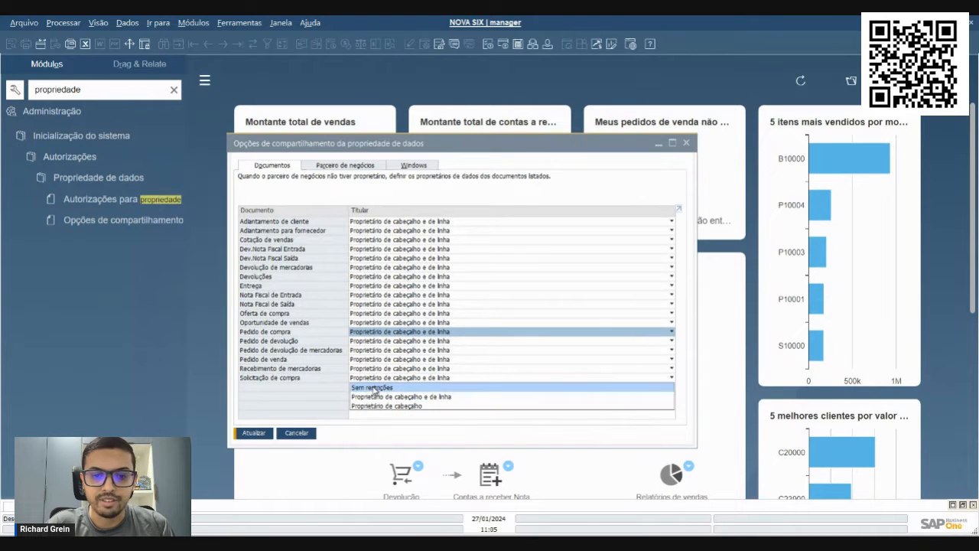
pyautogui.click(374, 387)
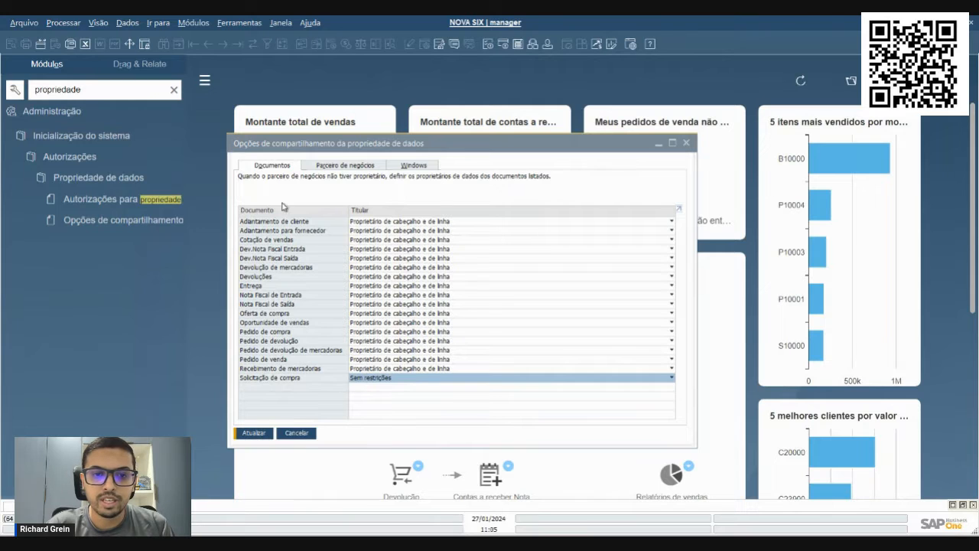
pyautogui.click(259, 433)
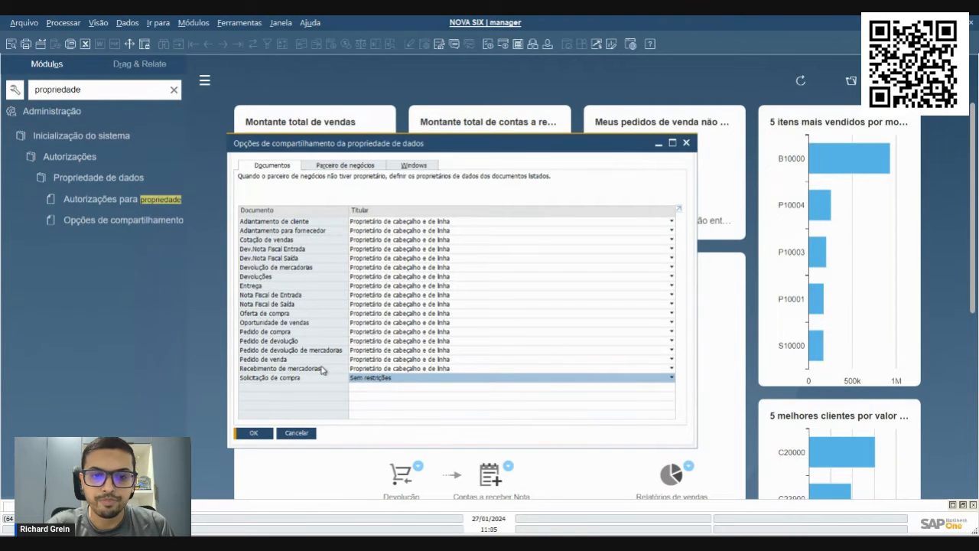
# Review the business partner ownership settings in an enlarged window, collapsing and re-expanding the Parceiros de negócios group
pyautogui.click(348, 166)
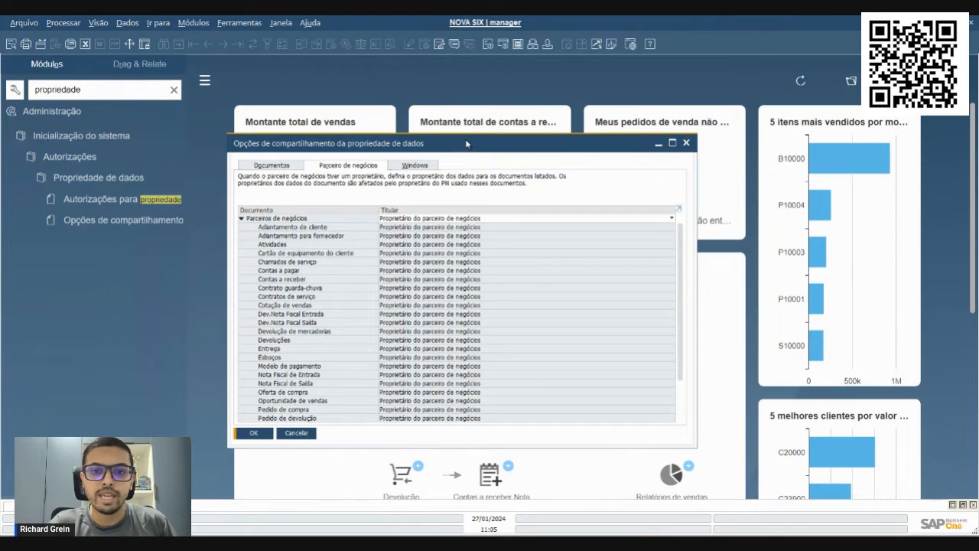
pyautogui.moveTo(465, 138); pyautogui.dragTo(454, 112)
pyautogui.moveTo(684, 420); pyautogui.dragTo(731, 485)
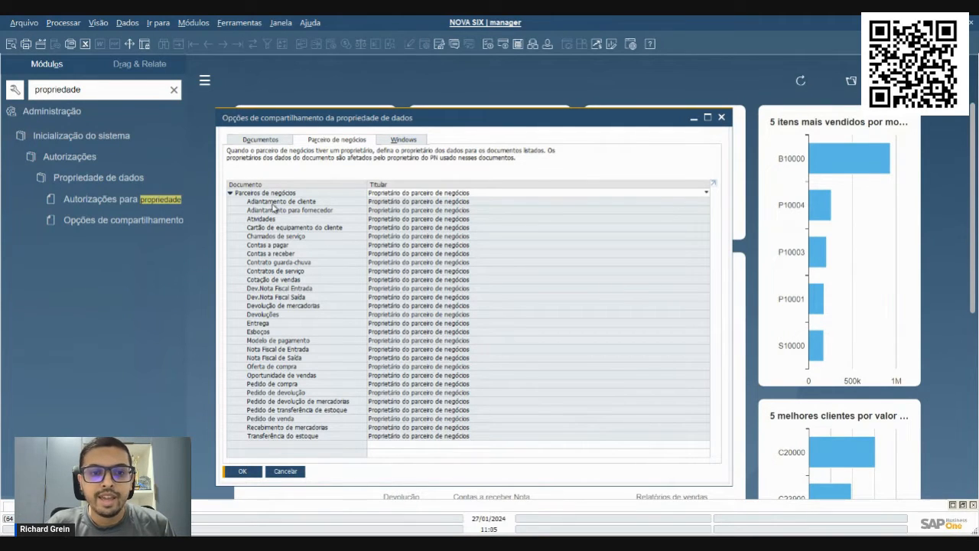
pyautogui.click(231, 193)
pyautogui.click(231, 193)
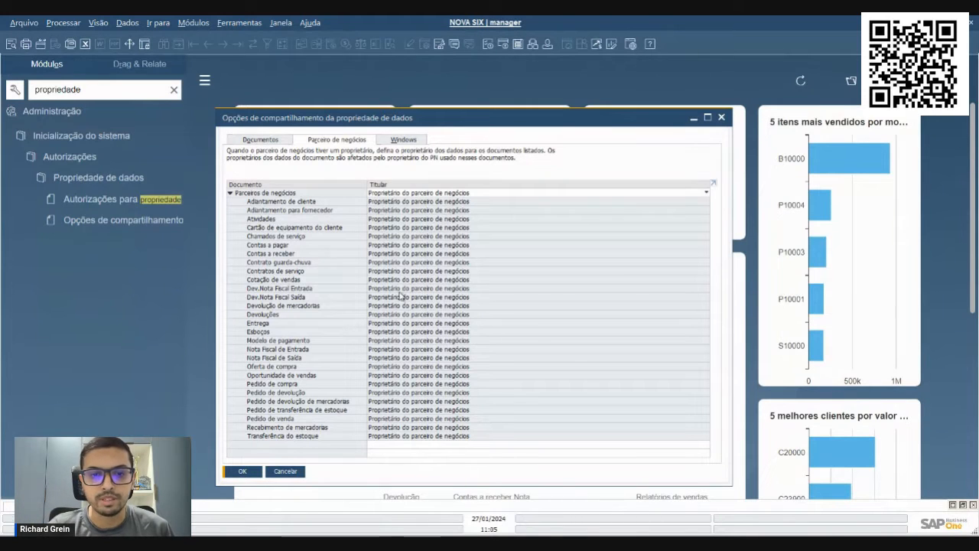
# Examine the list of windows available for ownership exceptions without choosing one
pyautogui.click(387, 142)
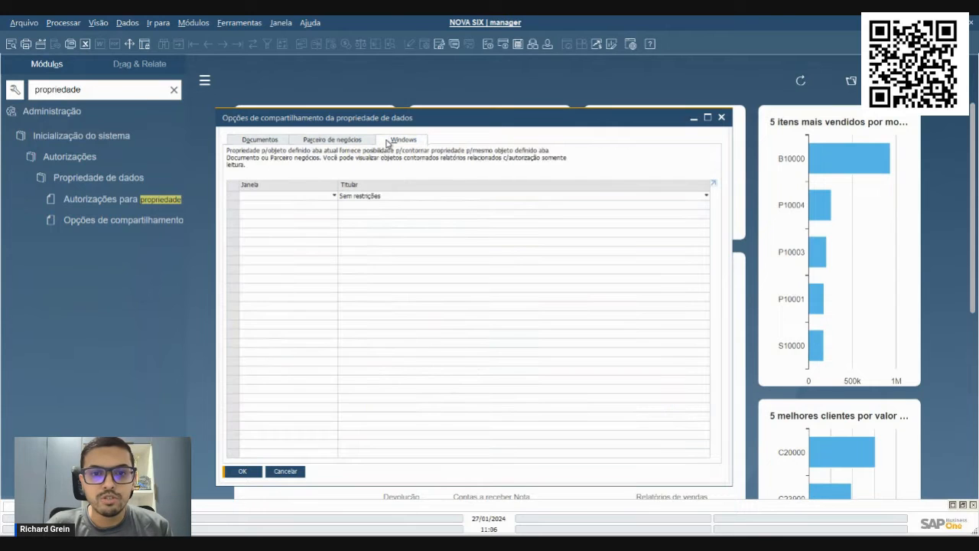
pyautogui.click(310, 197)
pyautogui.scroll(-2, 424, 306)
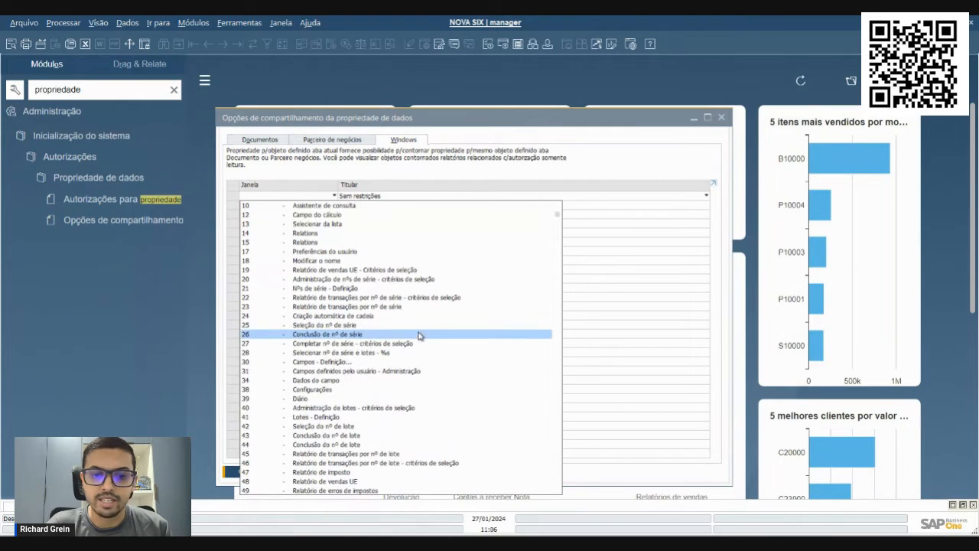
pyautogui.moveTo(557, 224); pyautogui.dragTo(537, 208)
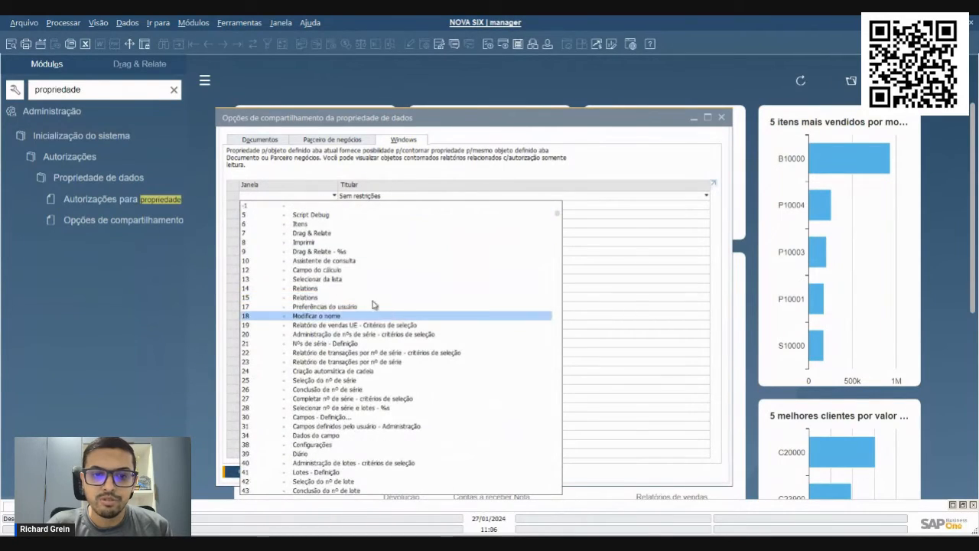
pyautogui.click(449, 169)
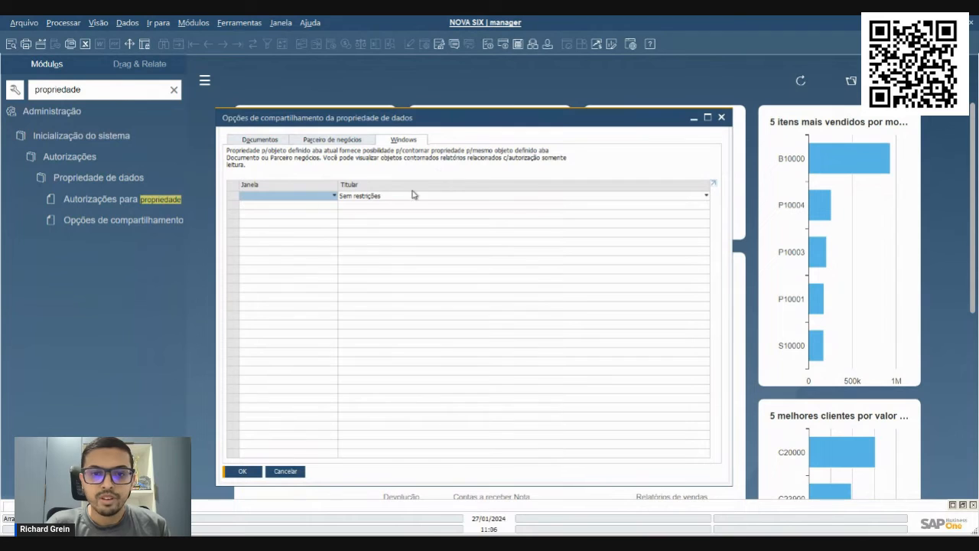
# Return to the document ownership settings and close the sharing options with confirmation
pyautogui.click(309, 141)
pyautogui.click(282, 143)
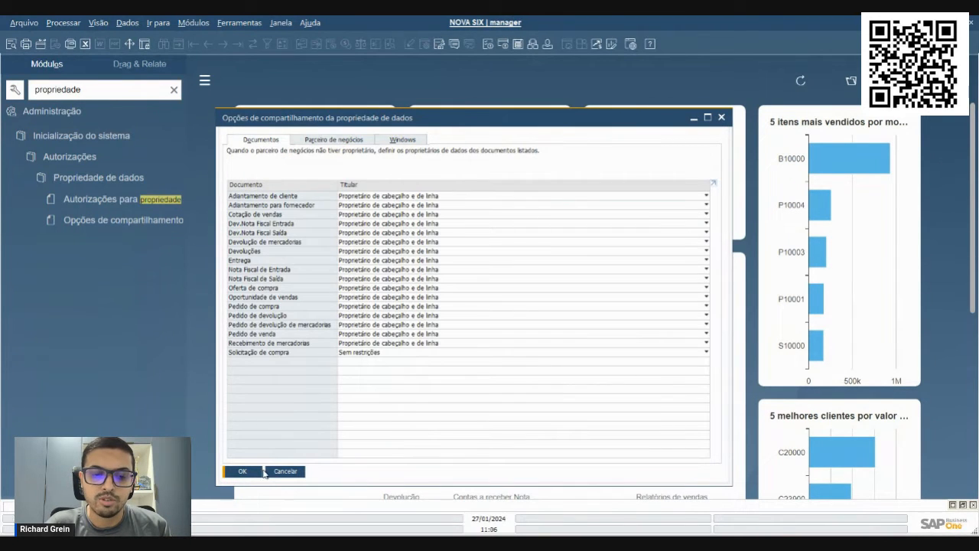
pyautogui.click(249, 471)
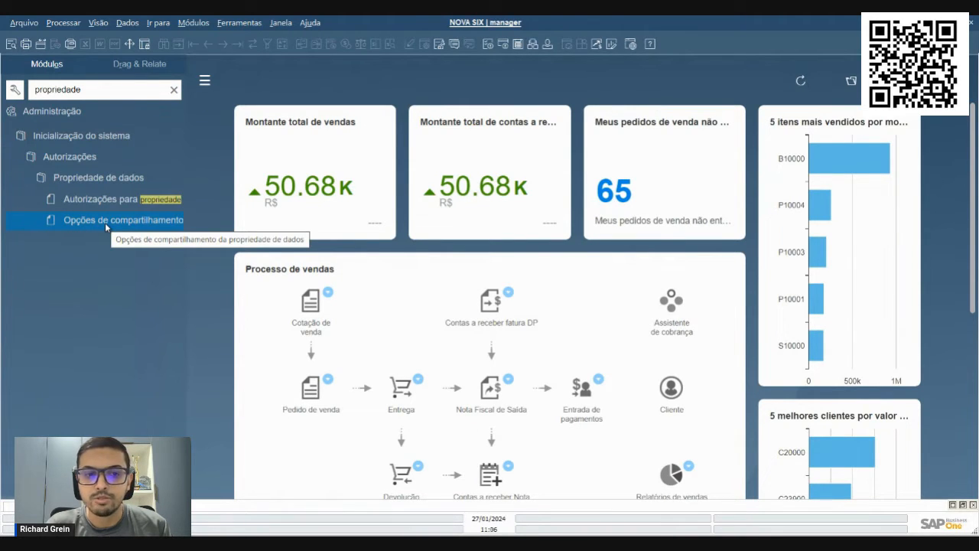
# Open Autorizações para propriedade de dados, enlarge and reposition its window, and select the first employee
pyautogui.click(161, 200)
pyautogui.moveTo(312, 65); pyautogui.dragTo(367, 109)
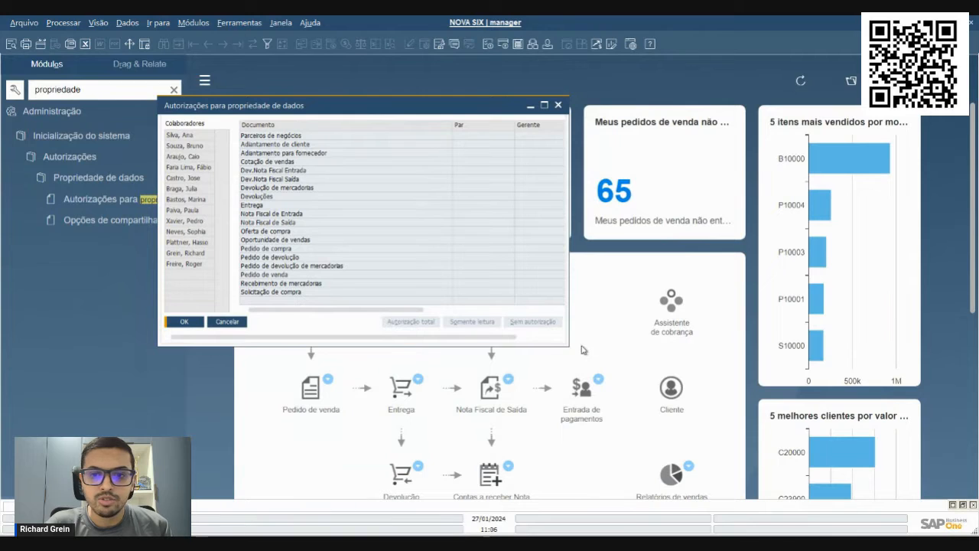
pyautogui.moveTo(569, 346); pyautogui.dragTo(938, 446)
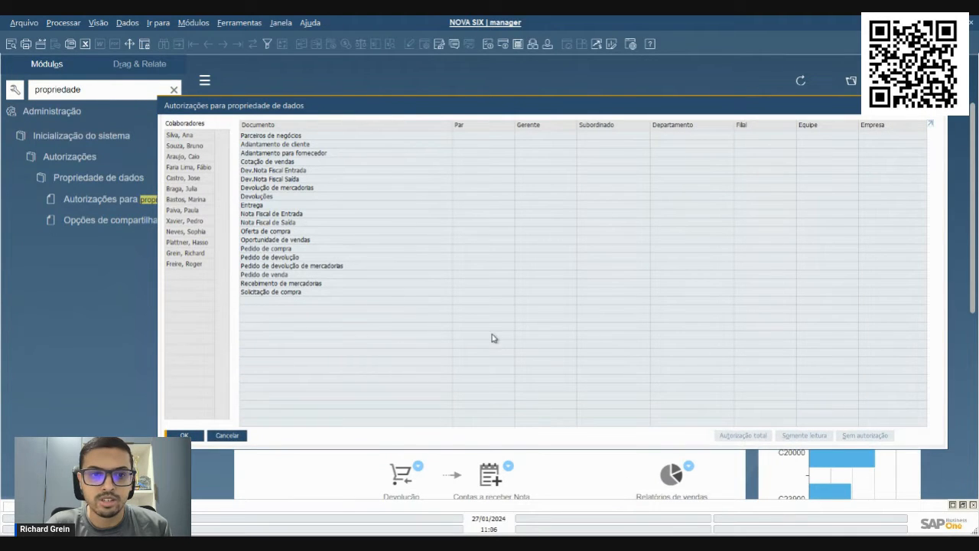
pyautogui.click(183, 136)
pyautogui.moveTo(276, 108); pyautogui.dragTo(210, 131)
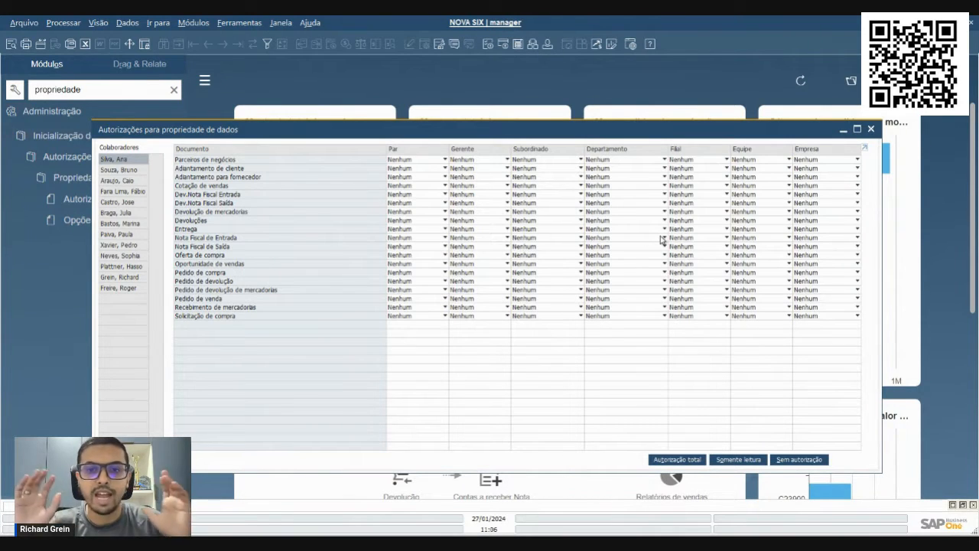
# Set the first employee's Equipe authorization for Pedido de compra to Inteiro
pyautogui.click(223, 274)
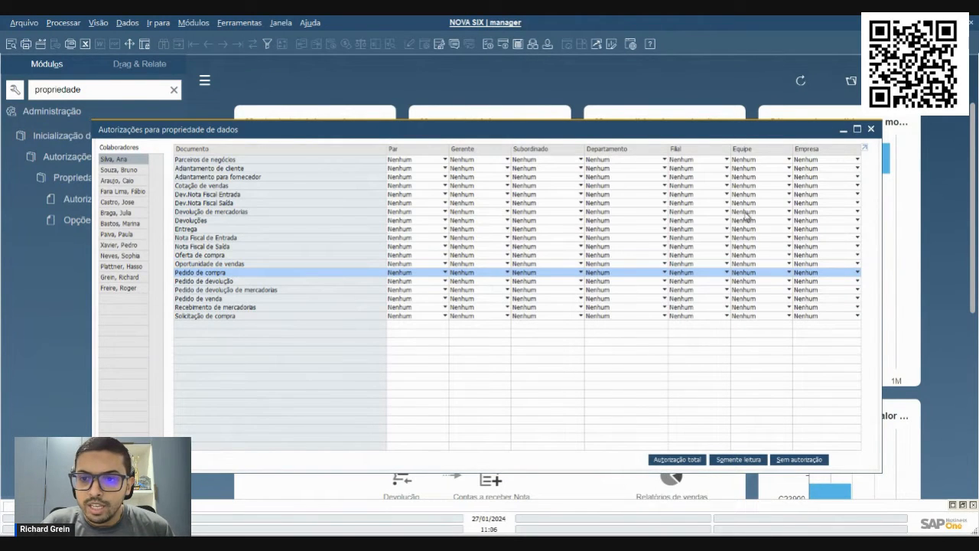
pyautogui.click(748, 274)
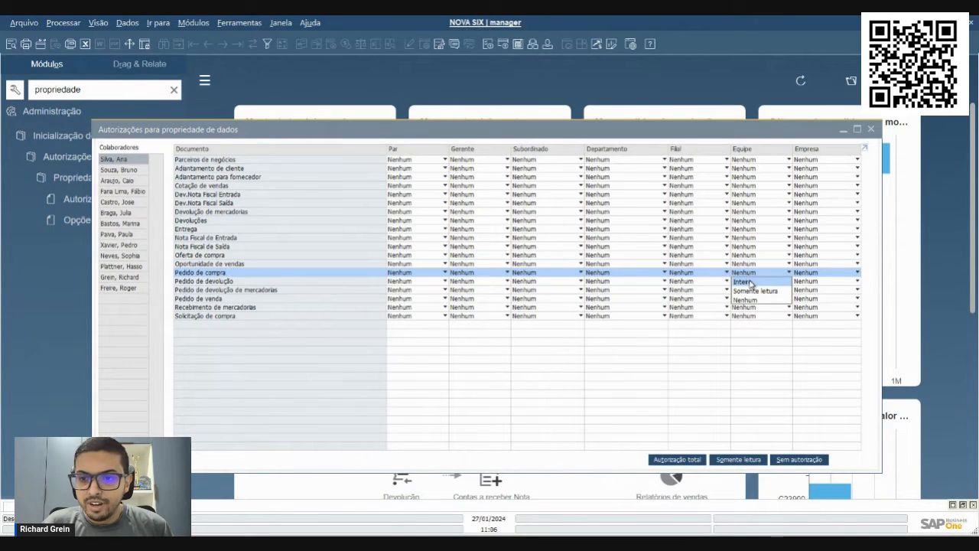
pyautogui.click(748, 282)
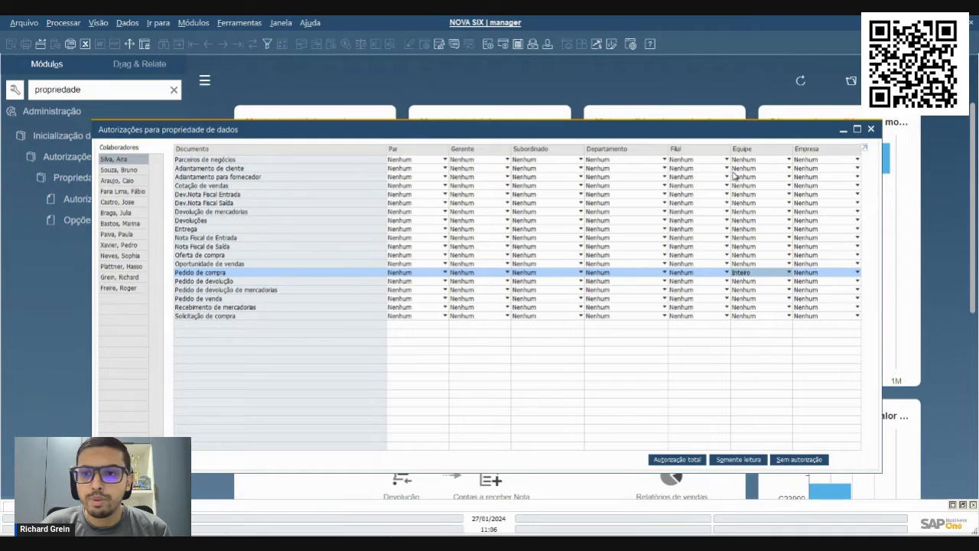
# Switch the Equipe authorization for Pedido de compra to Somente leitura and back to Inteiro
pyautogui.click(755, 273)
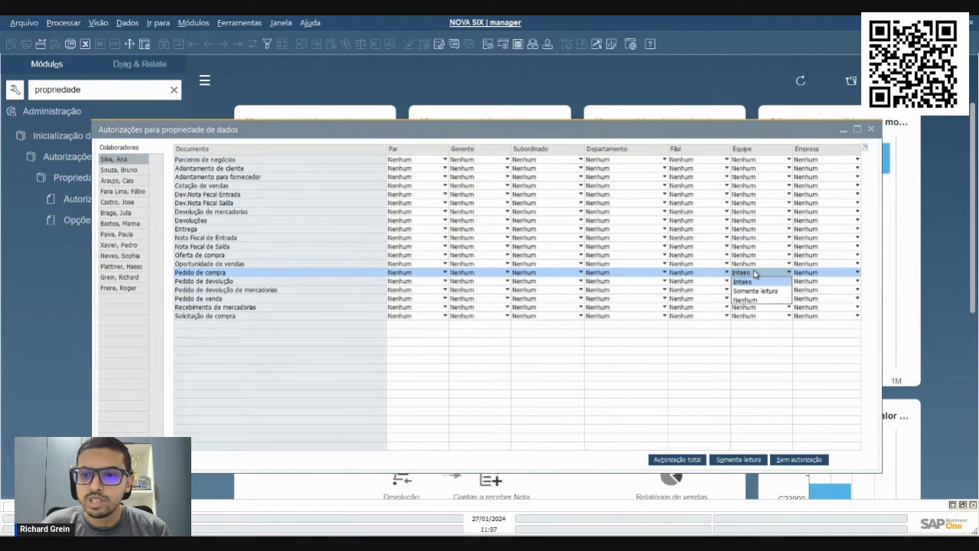
pyautogui.click(754, 273)
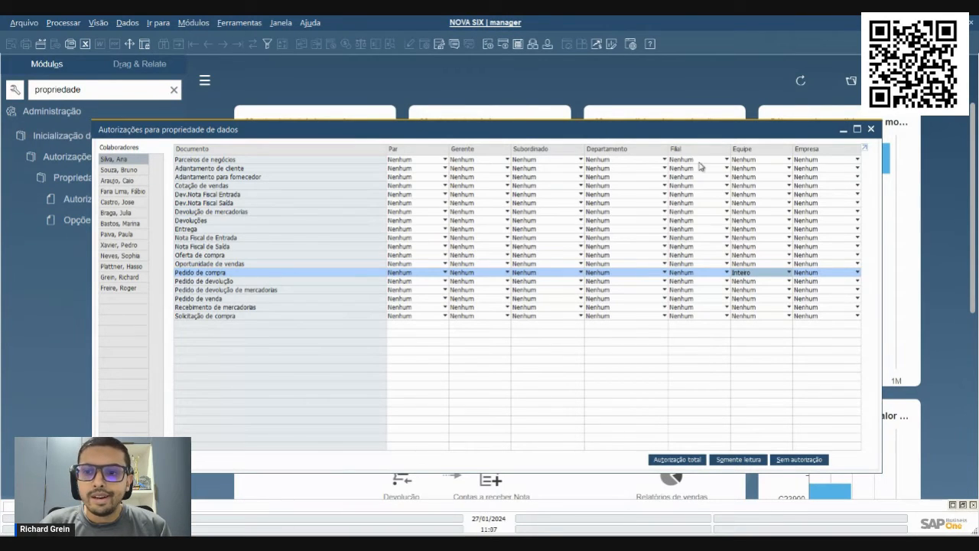
pyautogui.click(756, 275)
pyautogui.click(740, 286)
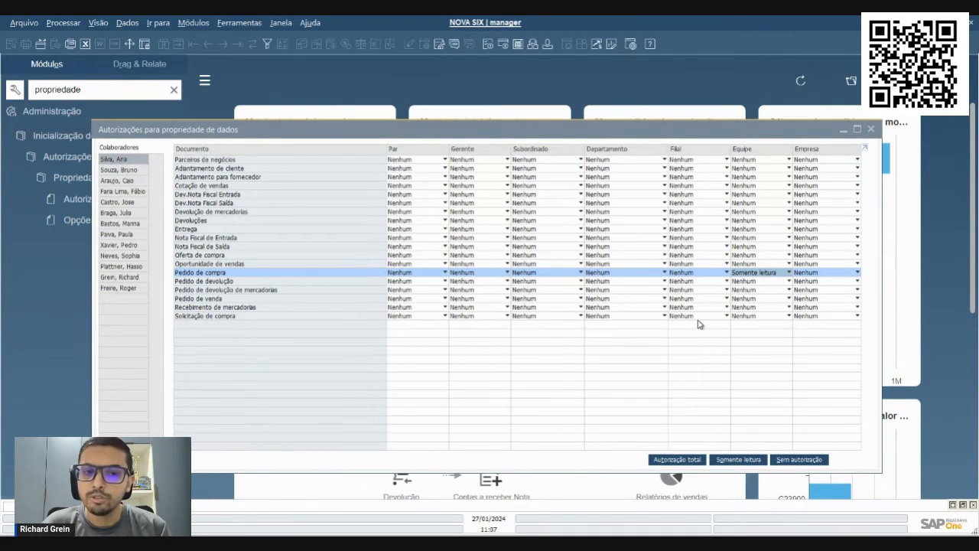
pyautogui.click(743, 273)
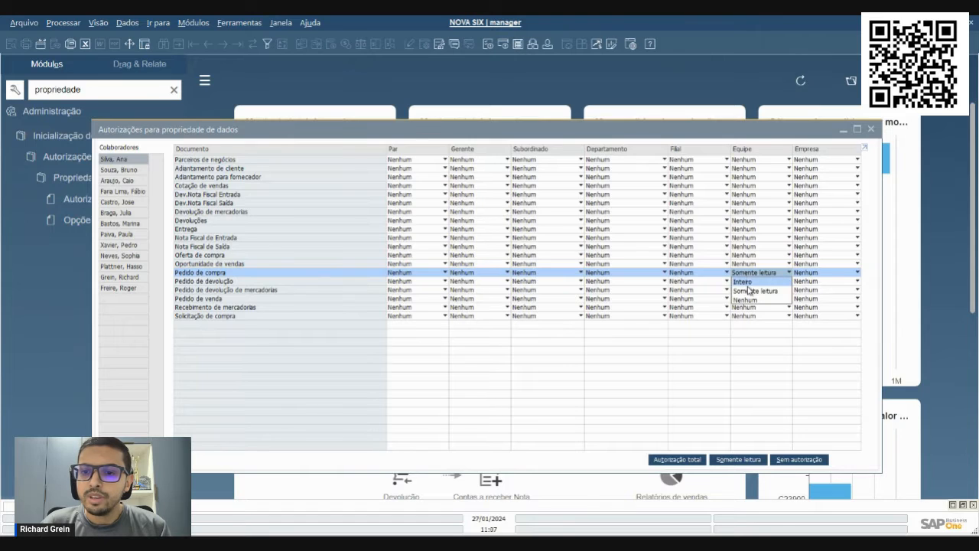
pyautogui.click(746, 283)
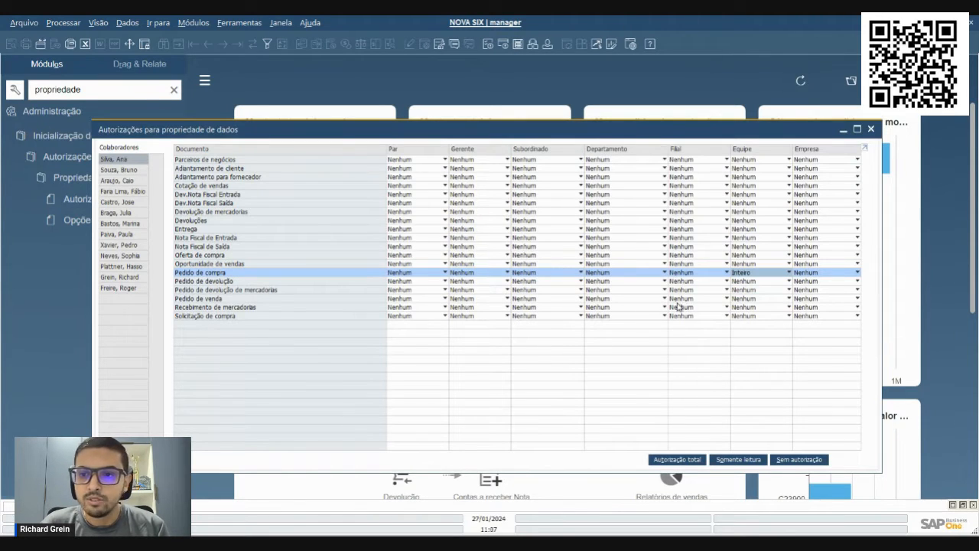
# Set the first employee's Equipe authorization for Parceiros de negócios to Inteiro
pyautogui.click(336, 162)
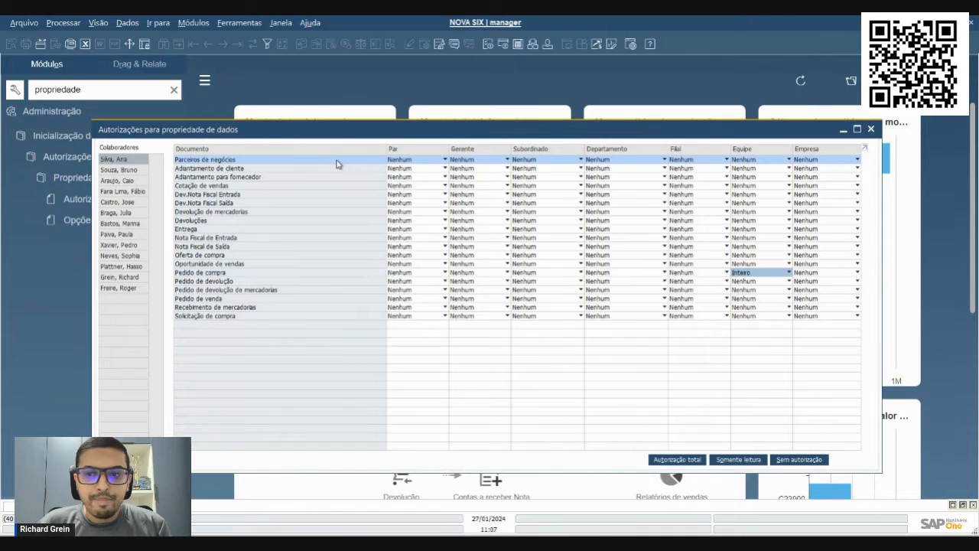
pyautogui.click(761, 160)
pyautogui.click(756, 169)
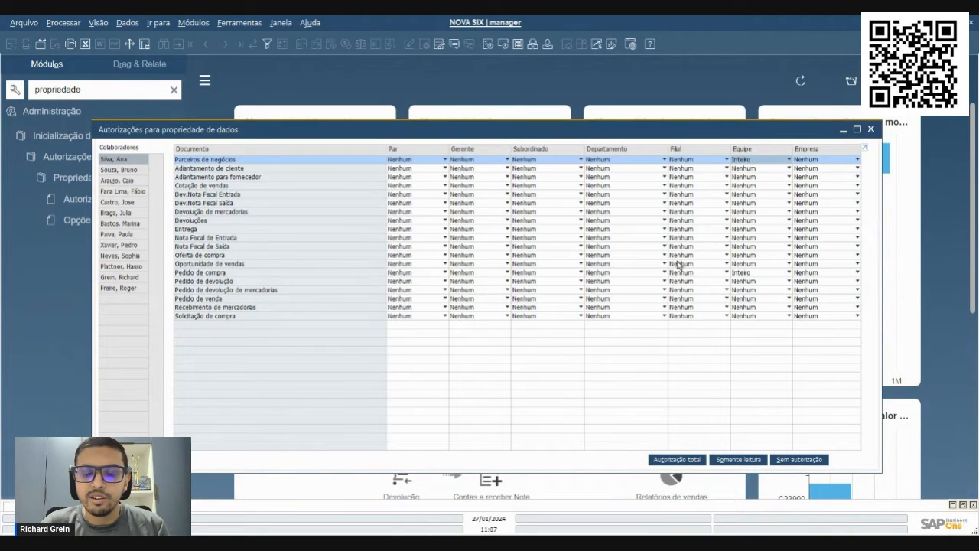
# Try Somente leitura as the Subordinado authorization for Pedido de compra, and return it to Nenhum
pyautogui.click(273, 275)
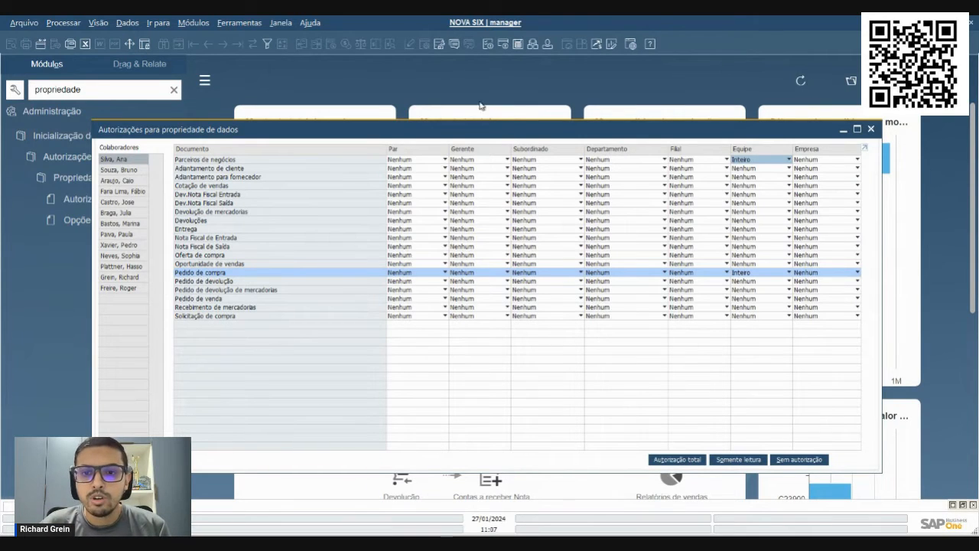
pyautogui.click(547, 276)
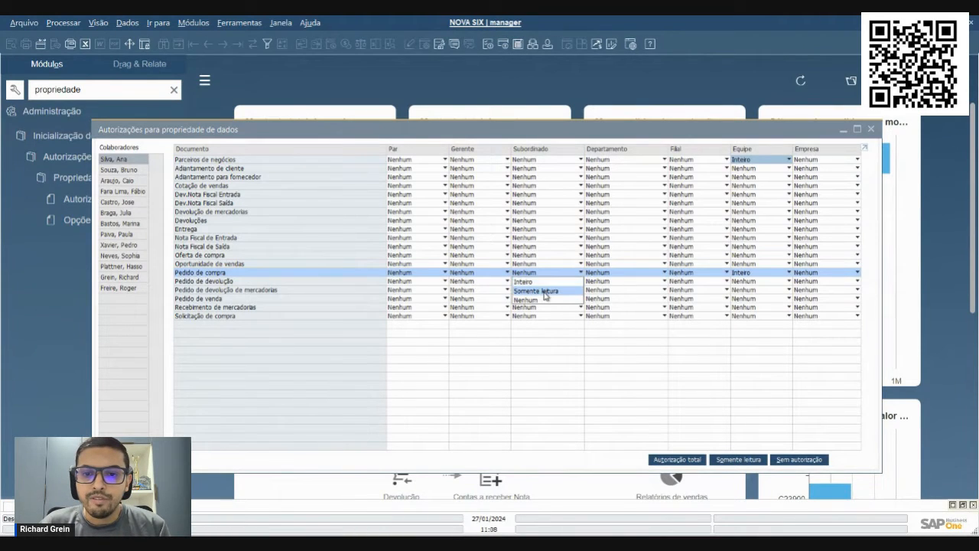
pyautogui.click(546, 289)
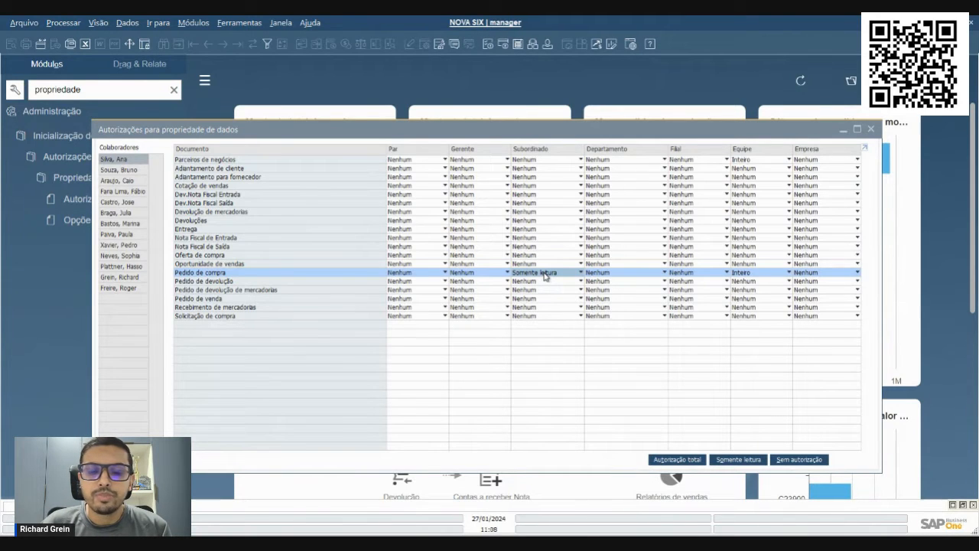
pyautogui.click(545, 274)
pyautogui.click(541, 300)
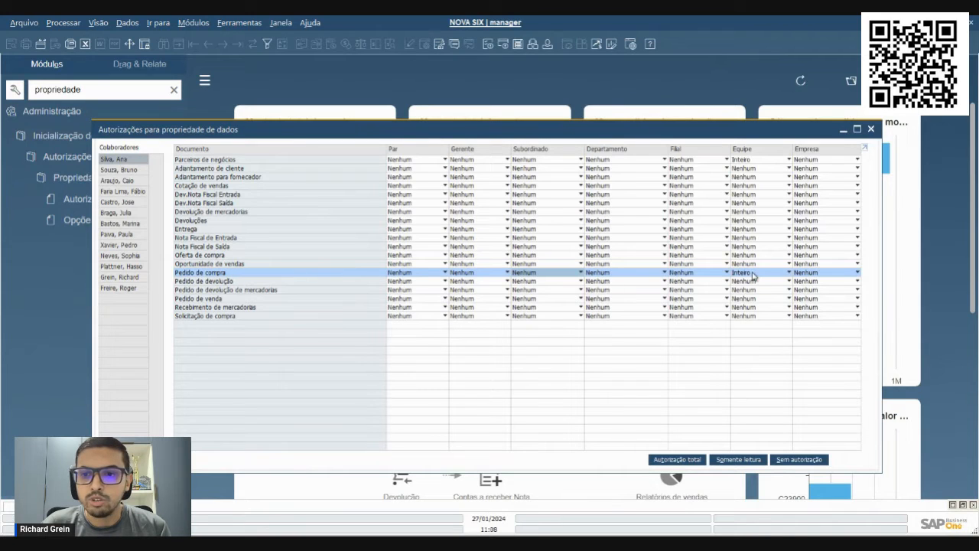
pyautogui.click(314, 161)
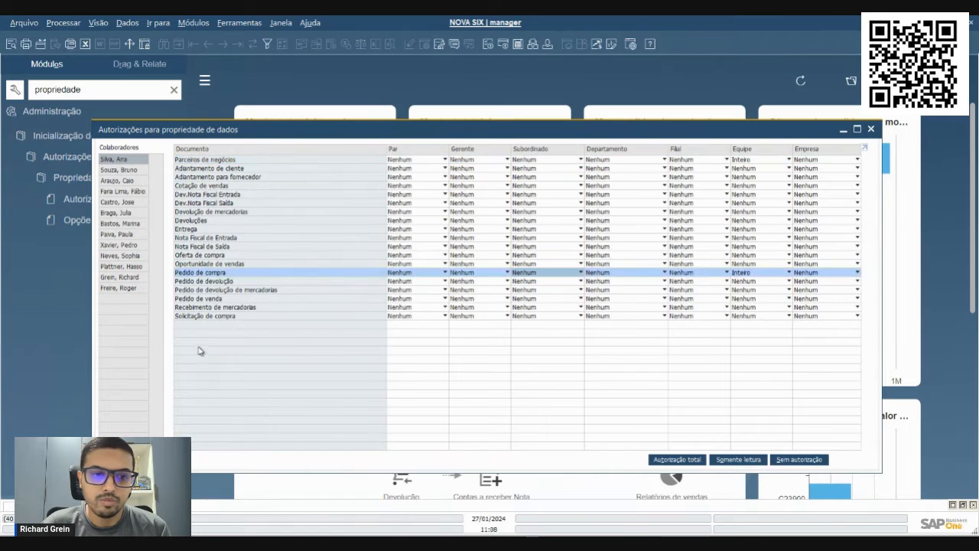
# Give the second-to-last employee Inteiro Equipe authorization for Pedido de compra and Parceiros de negócios, save and close the window, and clear the menu search
pyautogui.click(142, 279)
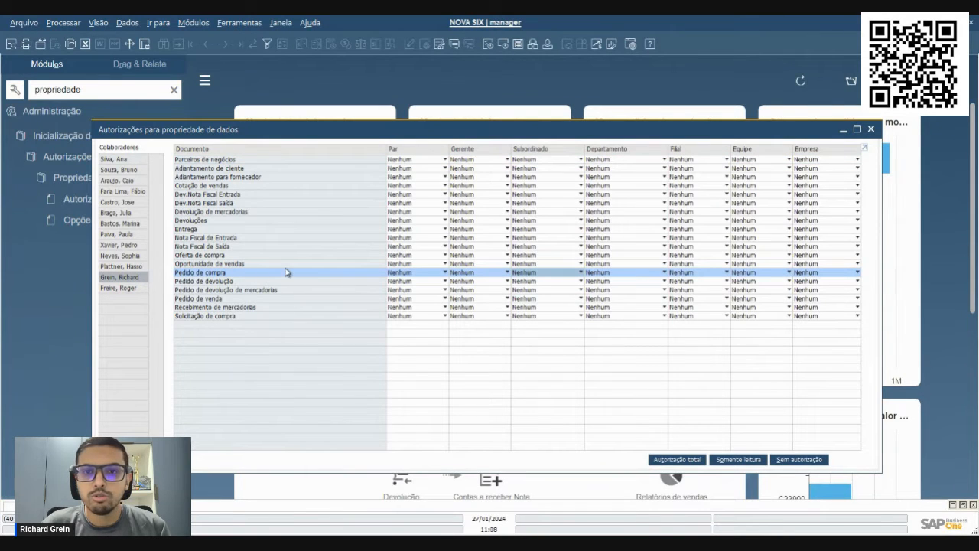
pyautogui.click(756, 276)
pyautogui.click(757, 282)
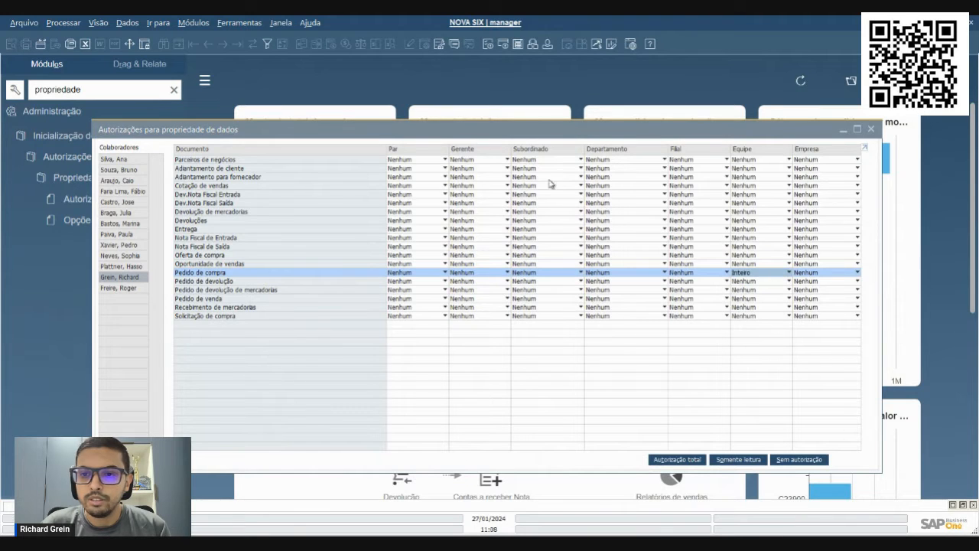
pyautogui.click(768, 163)
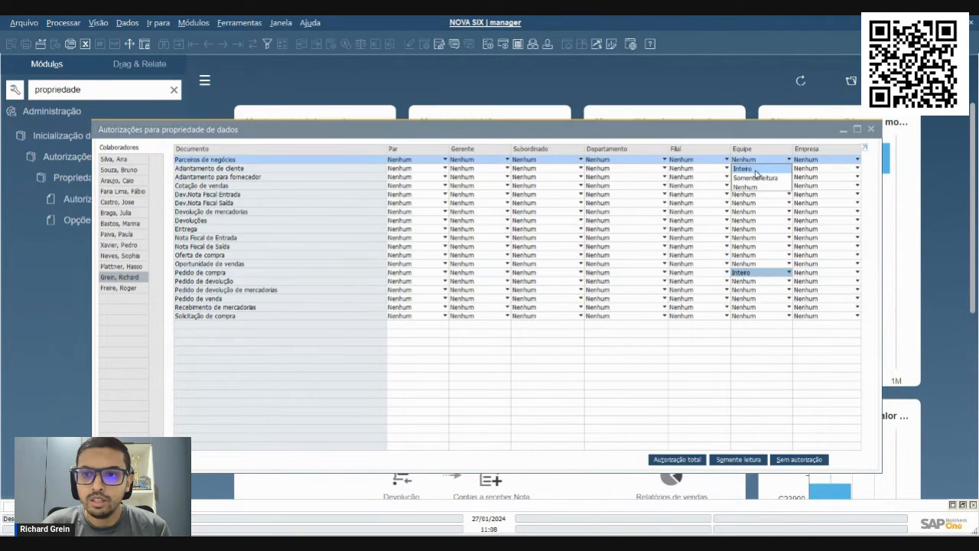
pyautogui.click(756, 170)
pyautogui.click(123, 460)
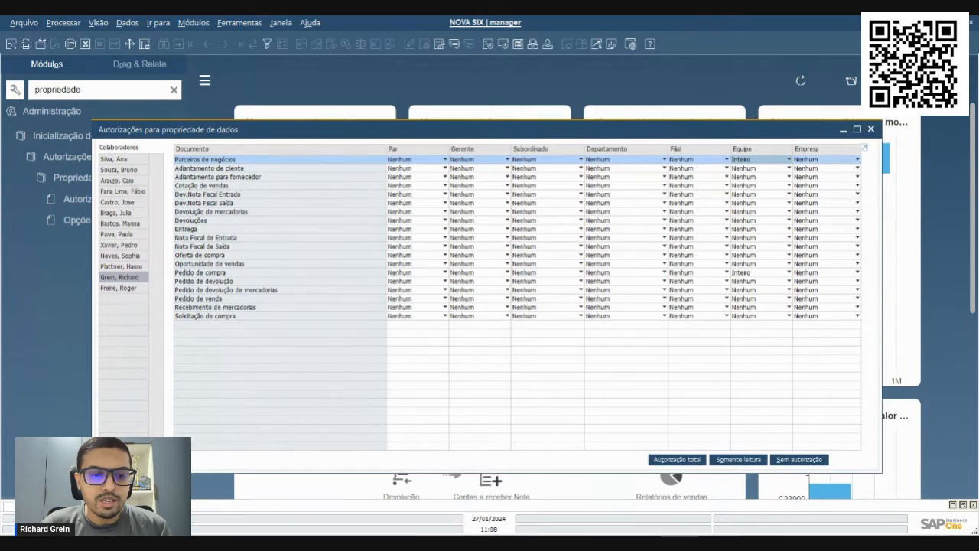
pyautogui.click(124, 460)
pyautogui.click(174, 90)
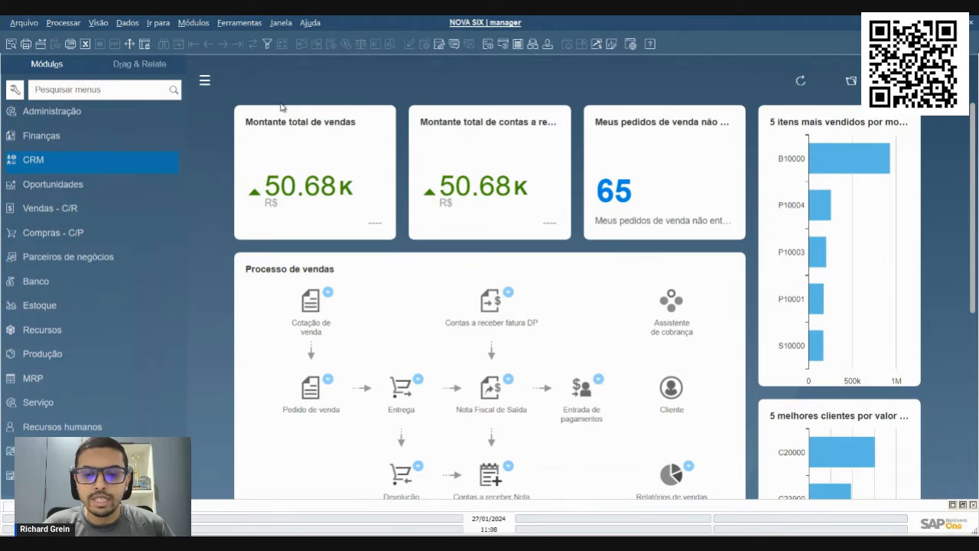
# Check which employee is linked to the signed-in manager user in its user definition, and close it
pyautogui.click(194, 23)
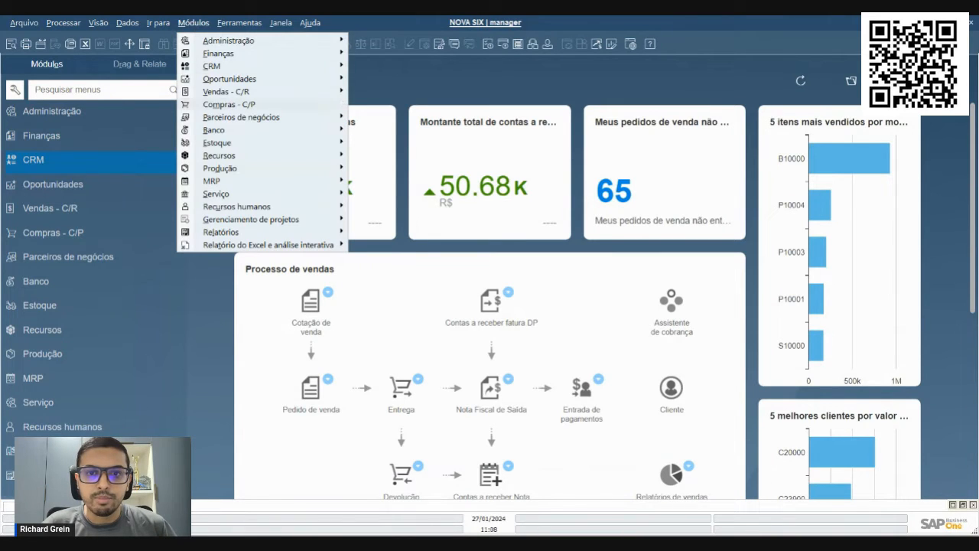
pyautogui.click(514, 91)
pyautogui.click(506, 24)
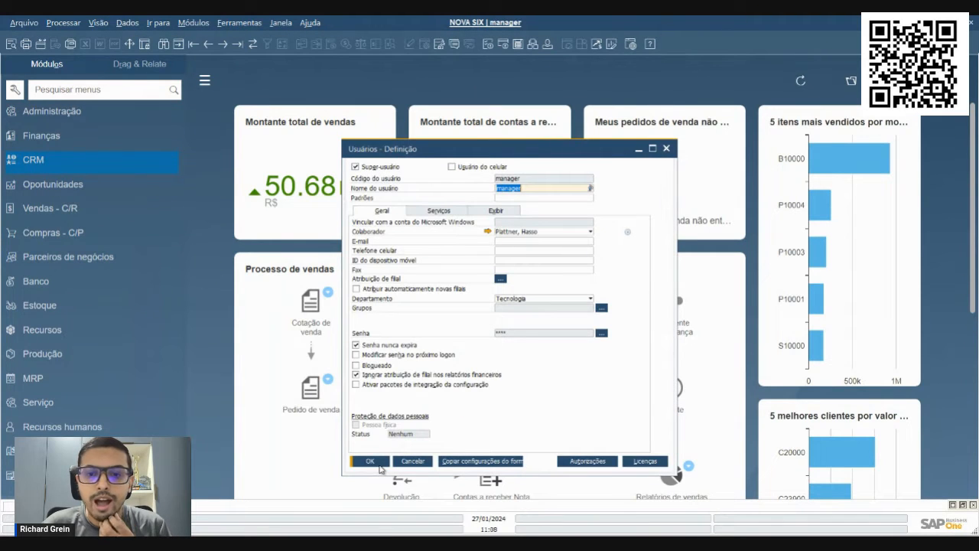
pyautogui.click(370, 461)
# Open Pedido de compra as manager, search for all purchase orders, review the enlarged results list, and close the form
pyautogui.click(194, 23)
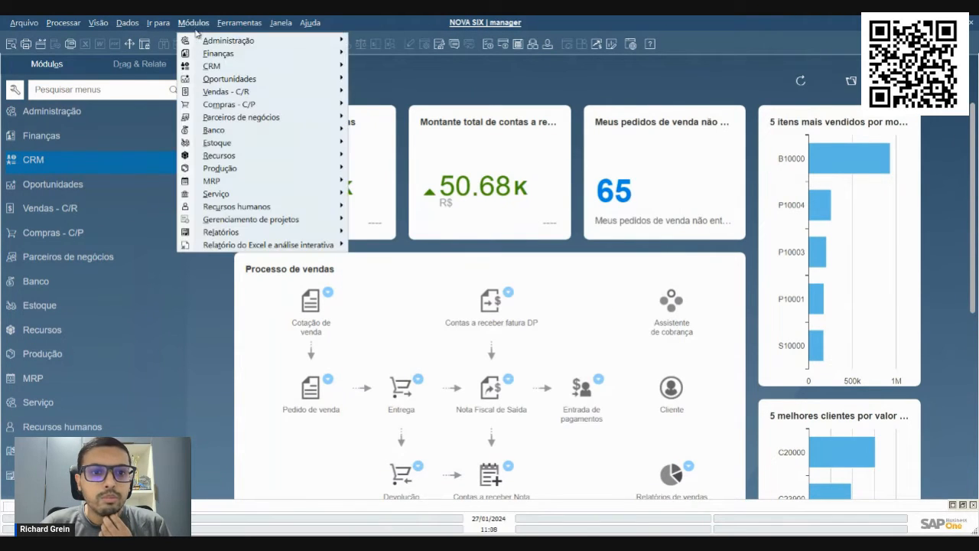
pyautogui.moveTo(306, 104)
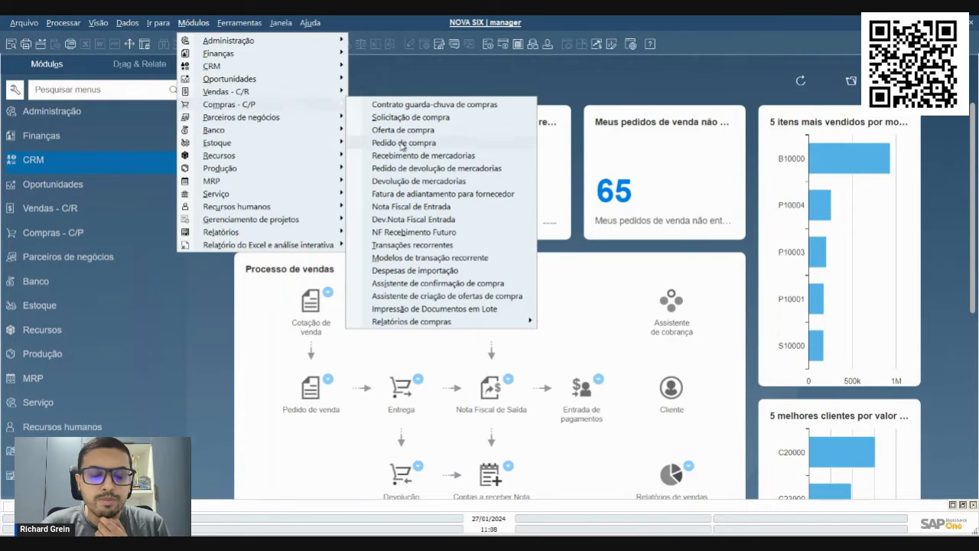
pyautogui.click(383, 143)
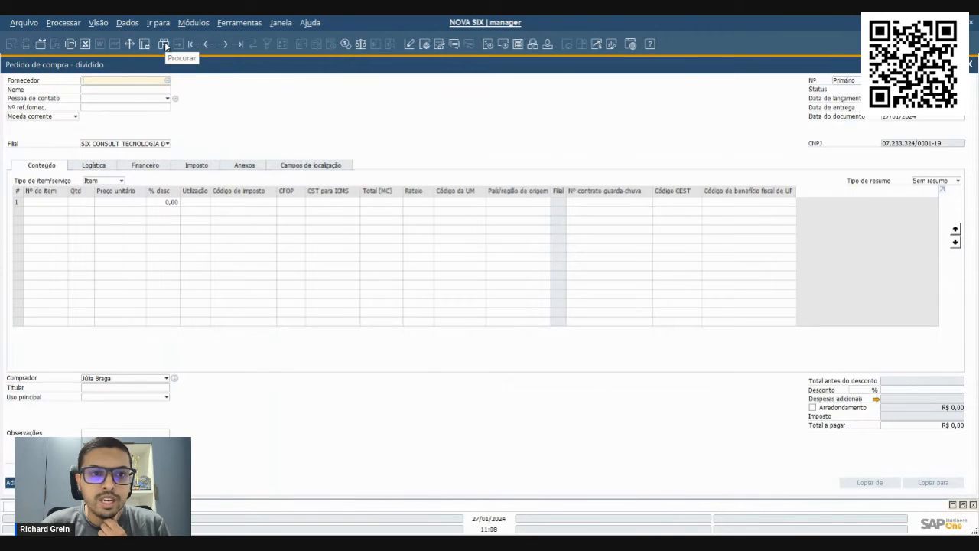
pyautogui.hotkey('ctrl', 'f')
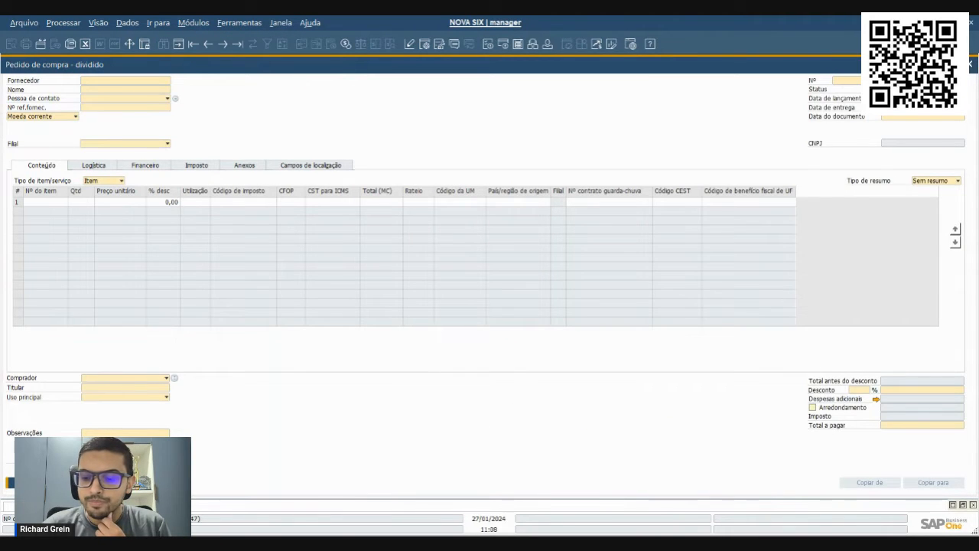
pyautogui.press('Return')
pyautogui.moveTo(539, 171); pyautogui.dragTo(783, 372)
pyautogui.moveTo(763, 321); pyautogui.dragTo(735, 321)
pyautogui.click(314, 358)
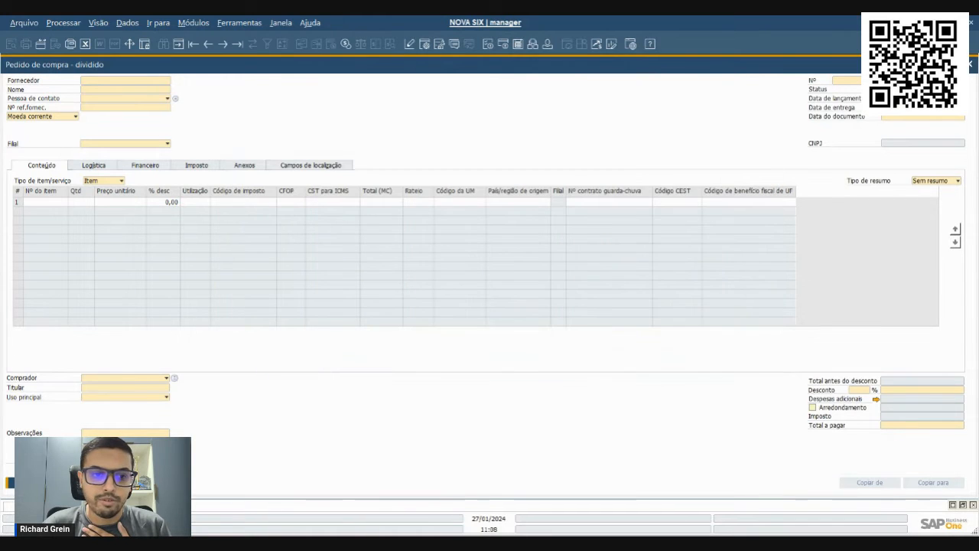
pyautogui.press('Escape')
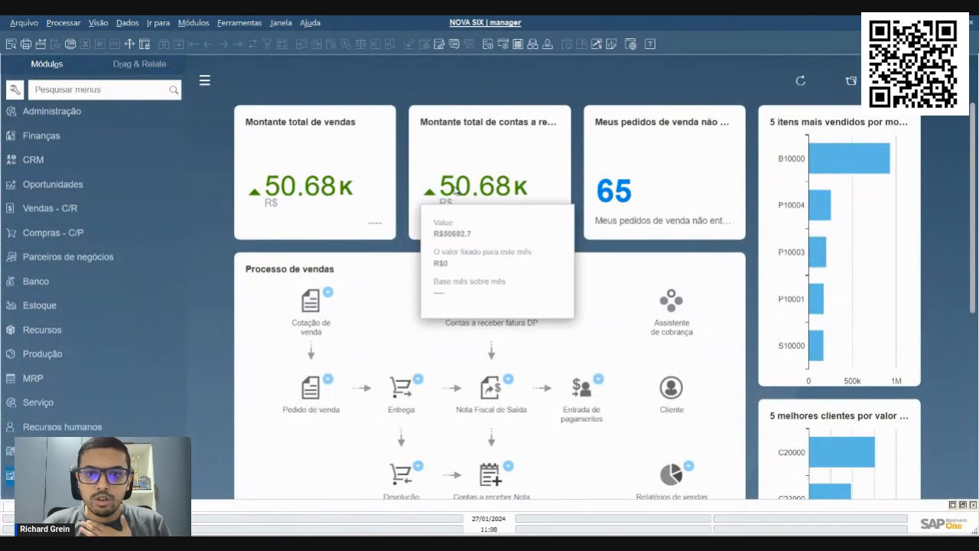
# Log in to NOVA SIX with the first employee's user ID and password, and set the listed branch as default
pyautogui.click(456, 44)
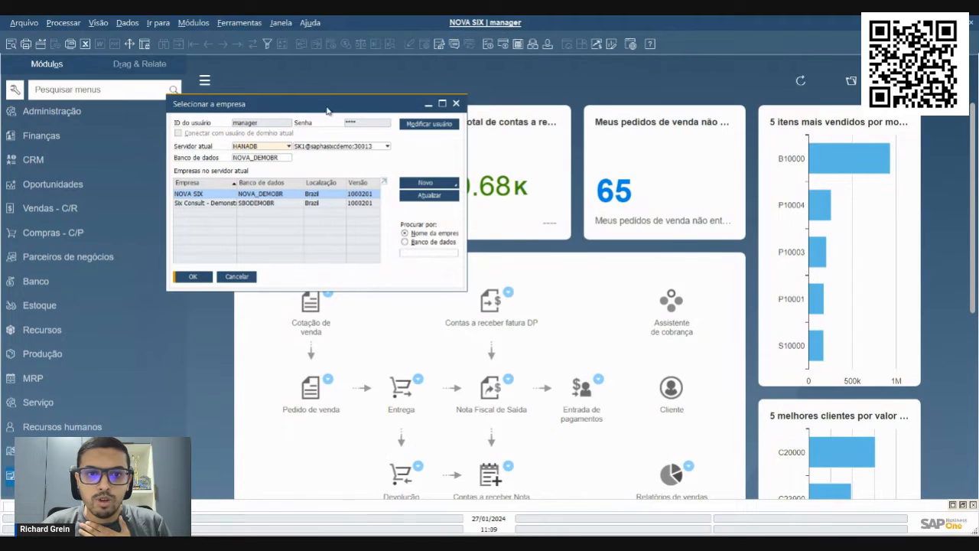
pyautogui.write('Ana')
pyautogui.press('Tab')
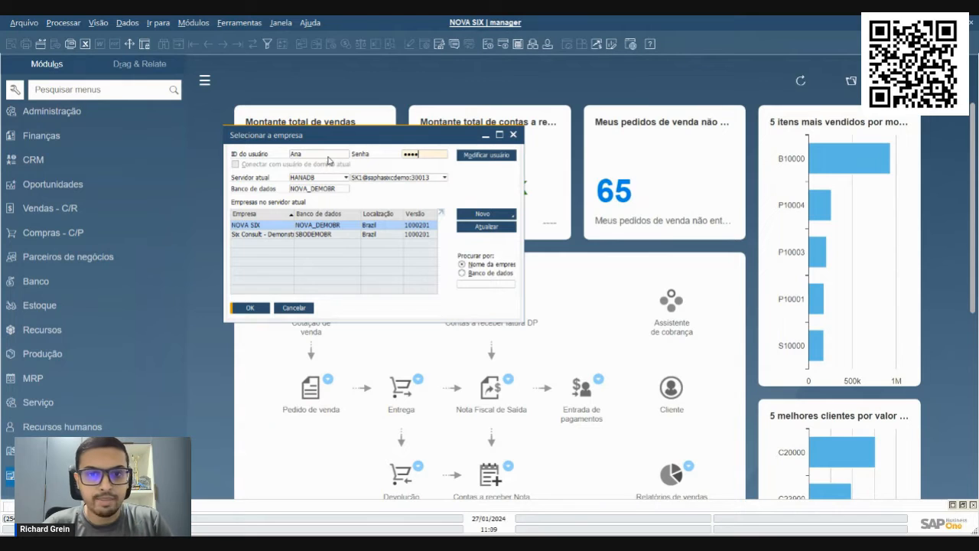
pyautogui.press('Return')
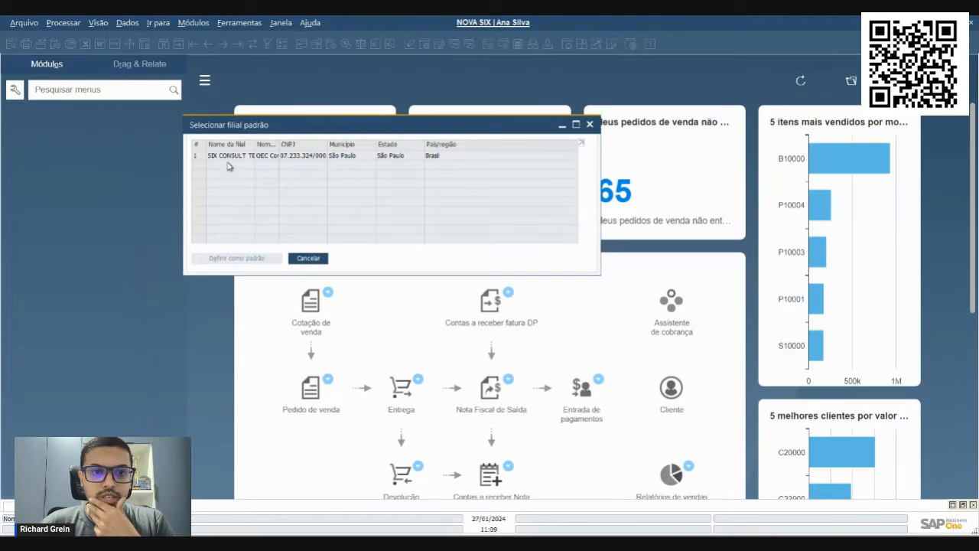
pyautogui.click(225, 158)
pyautogui.click(237, 258)
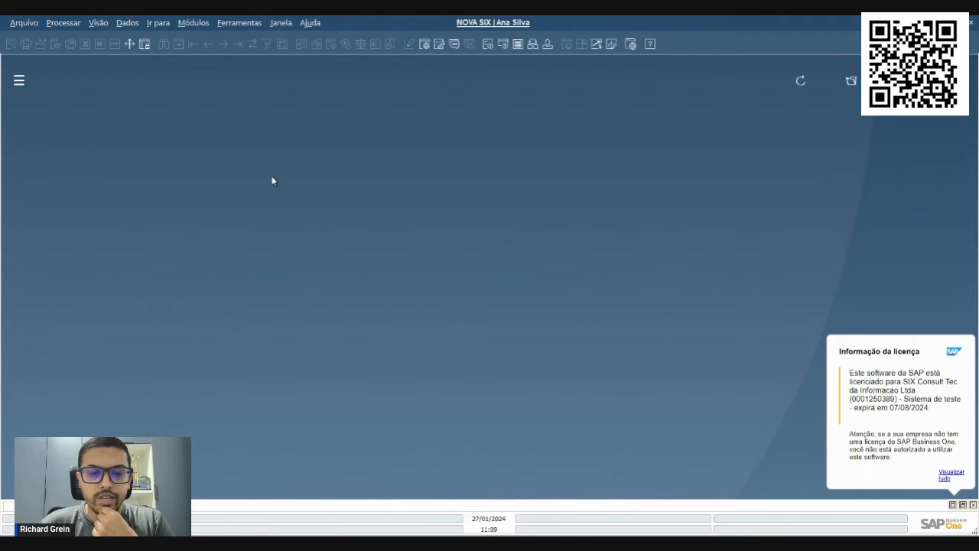
# Open Pedido de compra as the first employee, search for all purchase orders, and enlarge the form
pyautogui.click(195, 23)
pyautogui.moveTo(185, 104)
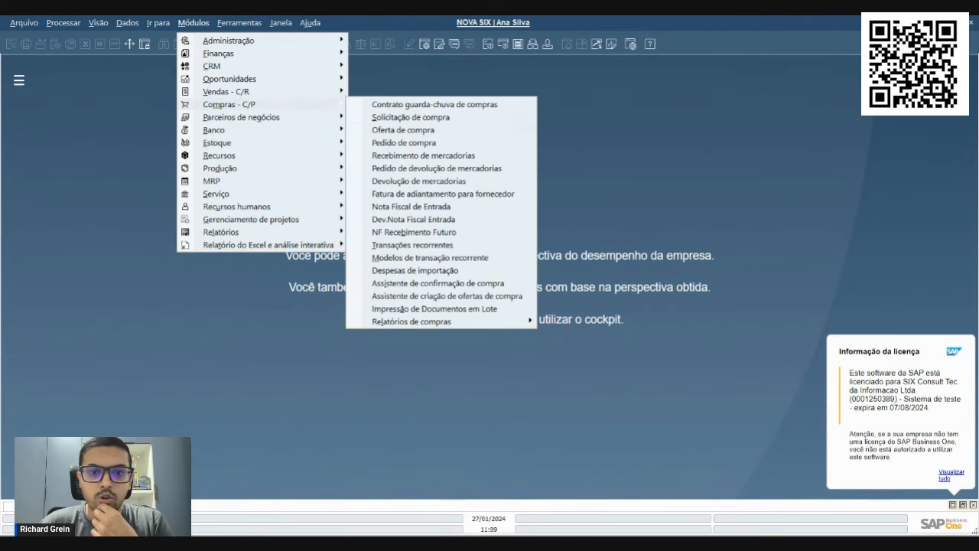
pyautogui.click(421, 143)
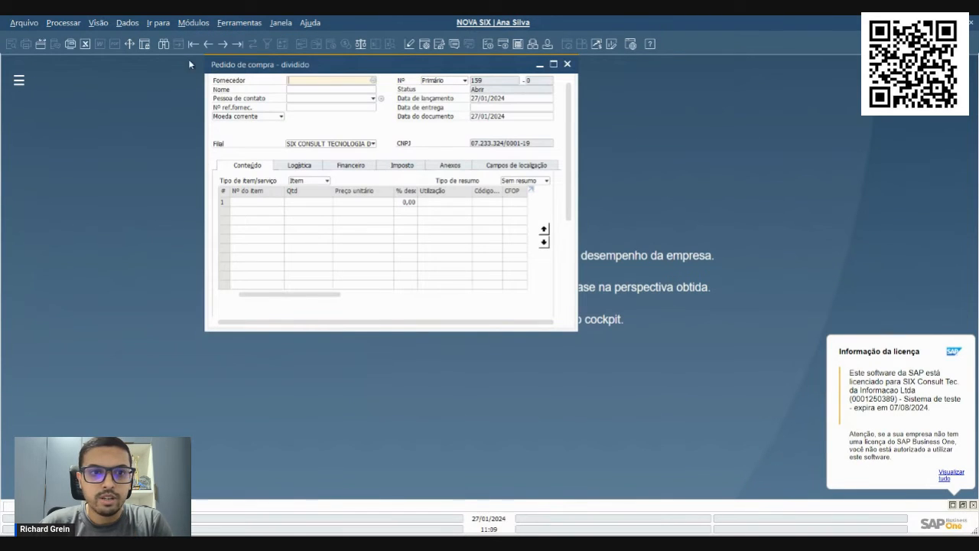
pyautogui.click(164, 45)
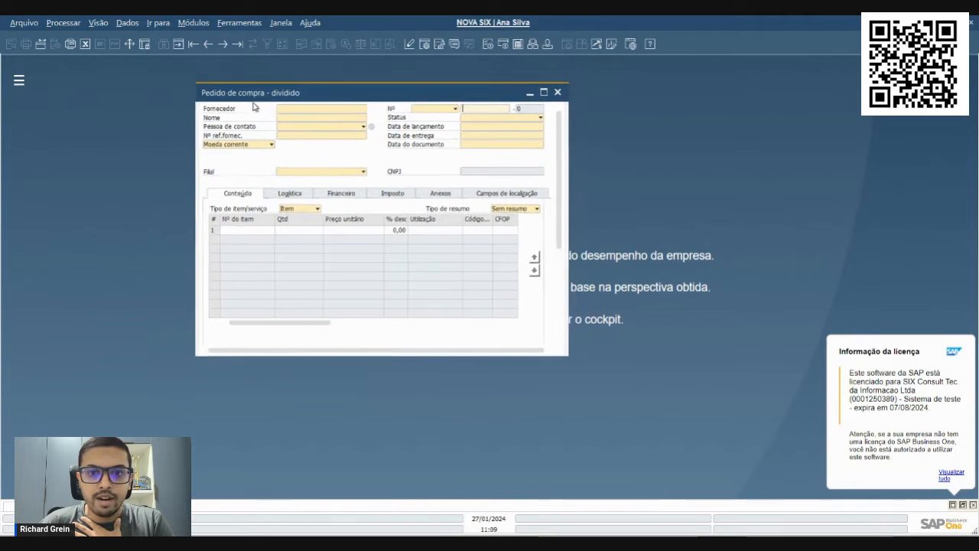
pyautogui.press('Return')
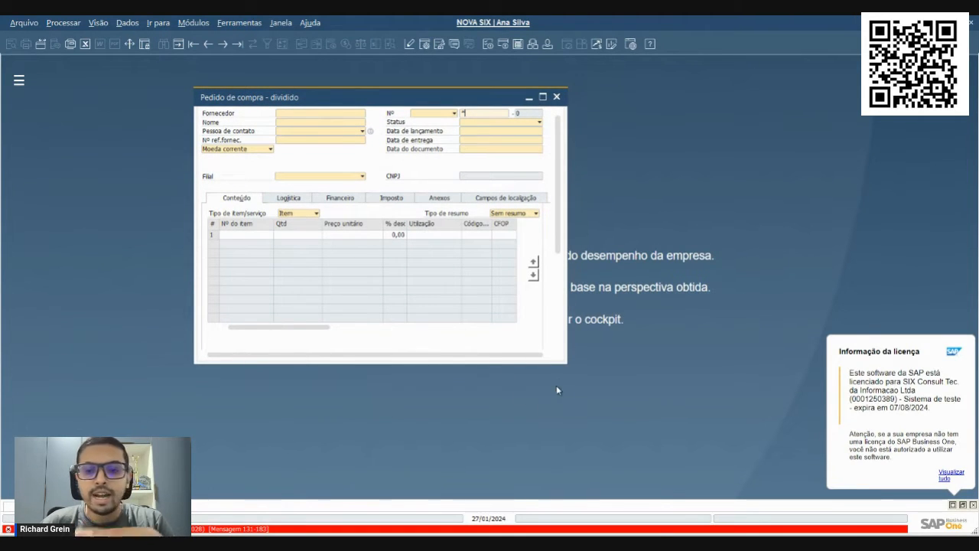
pyautogui.moveTo(567, 362); pyautogui.dragTo(752, 477)
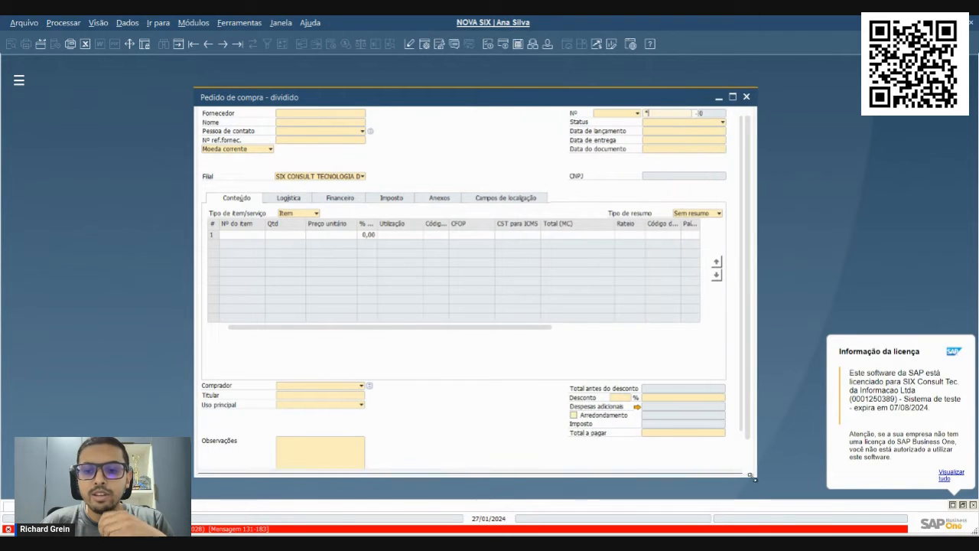
pyautogui.moveTo(195, 87); pyautogui.dragTo(161, 65)
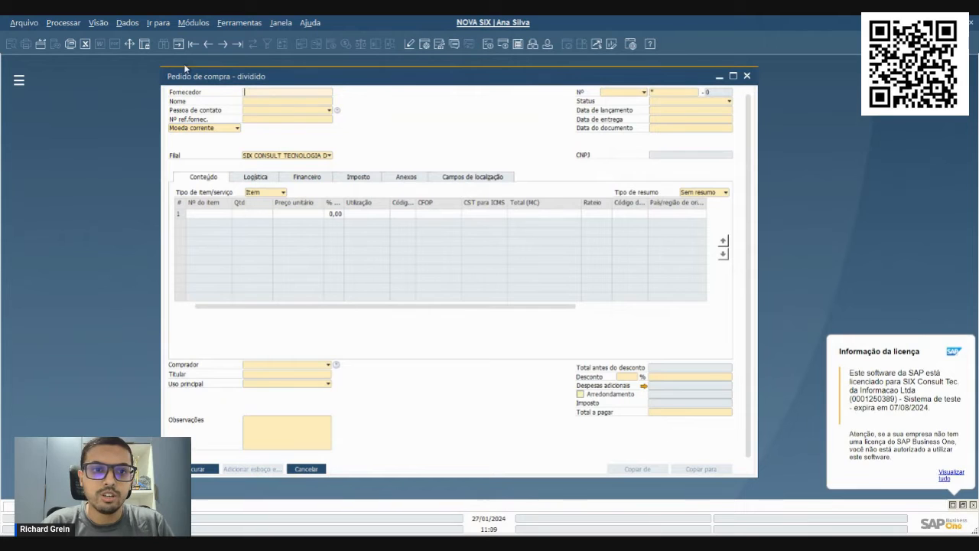
# Start a new purchase order for supplier V70000, SMD Tecnologia LTDA
pyautogui.hotkey('ctrl', 'a')
pyautogui.press('Tab')
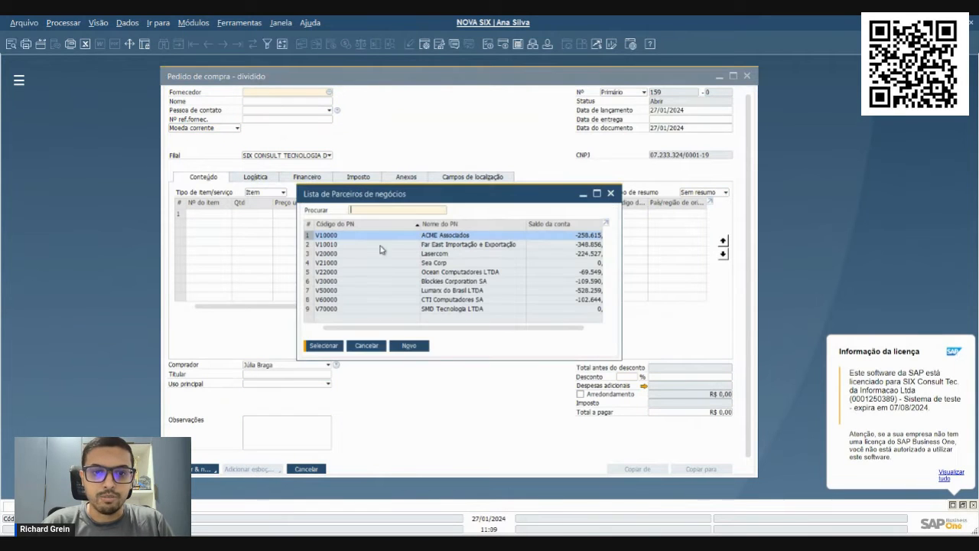
pyautogui.doubleClick(419, 309)
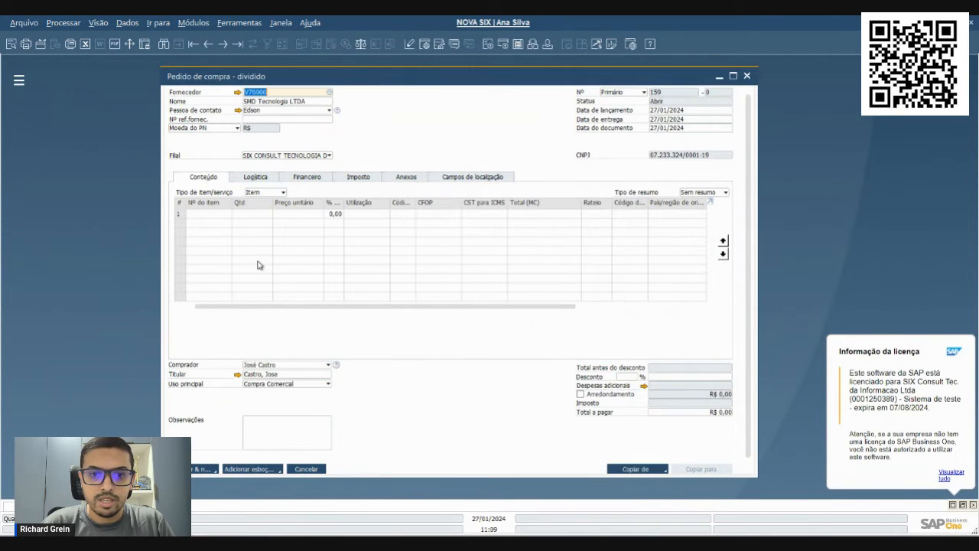
# Enter item C00004 with quantity 5 in the purchase order's first line and add the order
pyautogui.press('Tab')
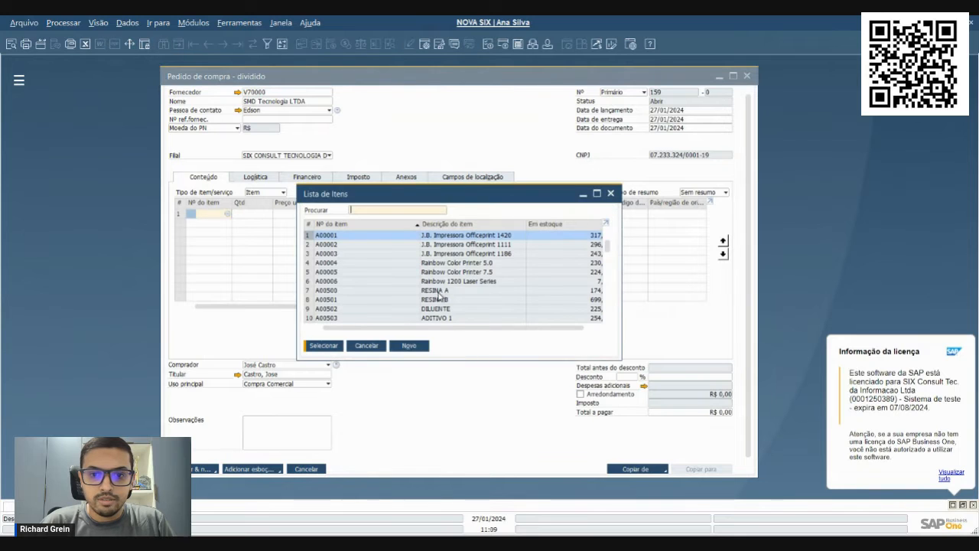
pyautogui.scroll(-3, 440, 298)
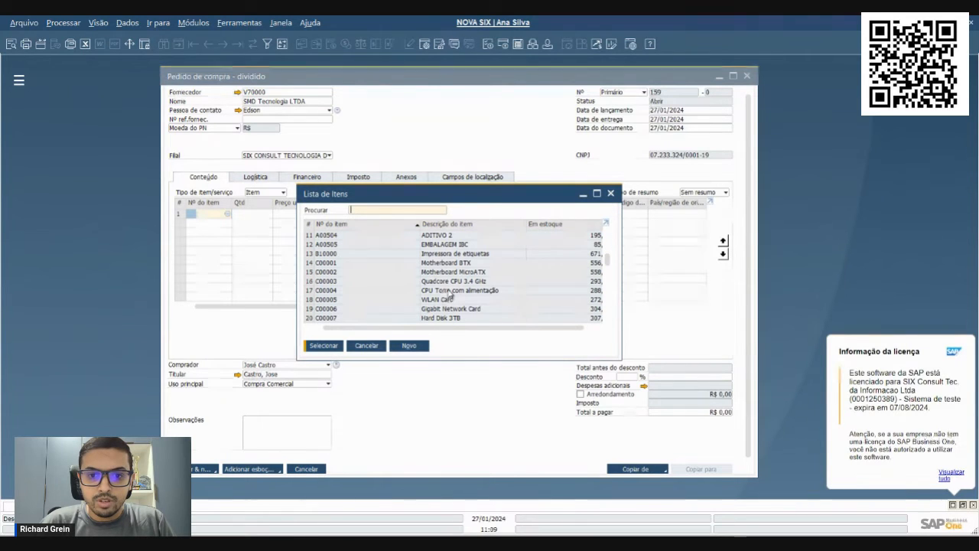
pyautogui.doubleClick(451, 291)
pyautogui.press('Tab')
pyautogui.write('5')
pyautogui.press('Tab')
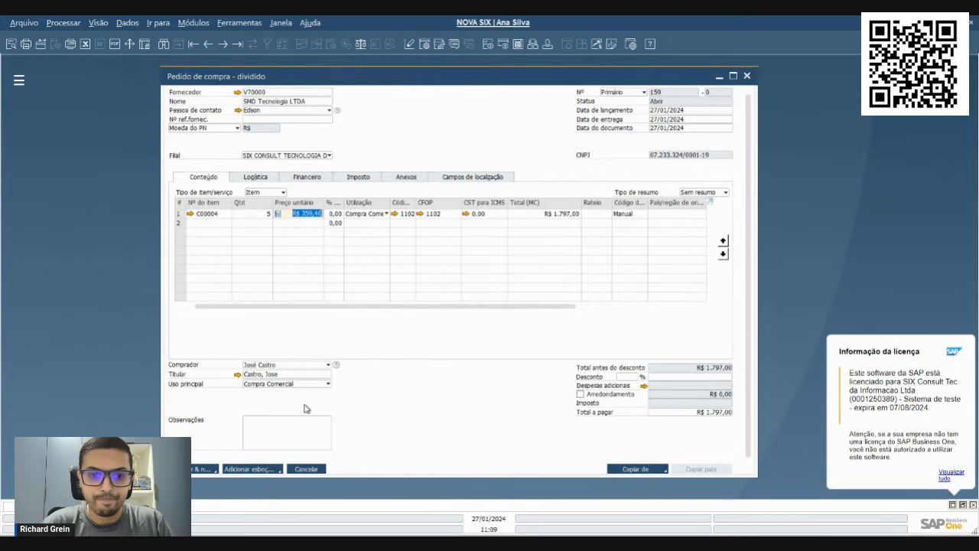
pyautogui.click(187, 469)
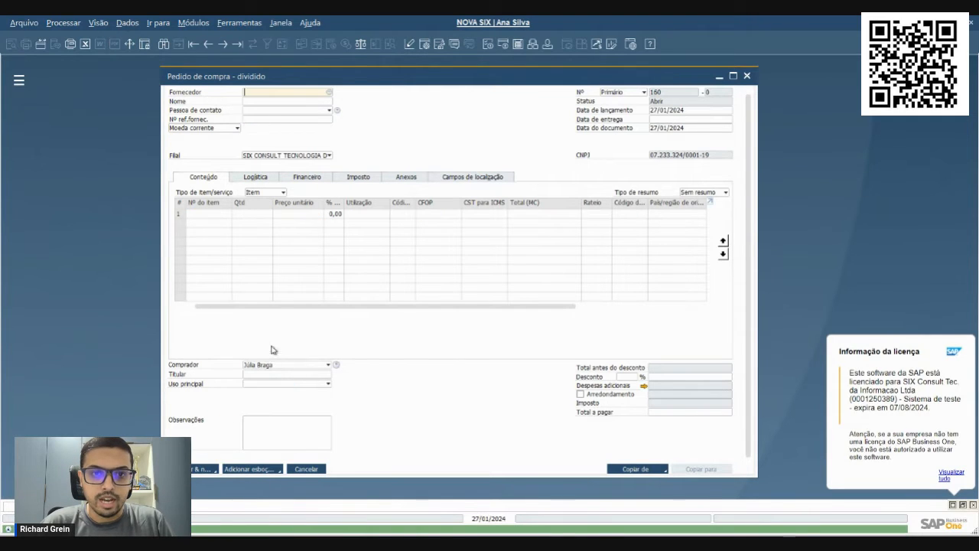
# Close the blank order form, reopen Pedido de compra, search for all purchase orders as the same employee, and close it
pyautogui.press('Escape')
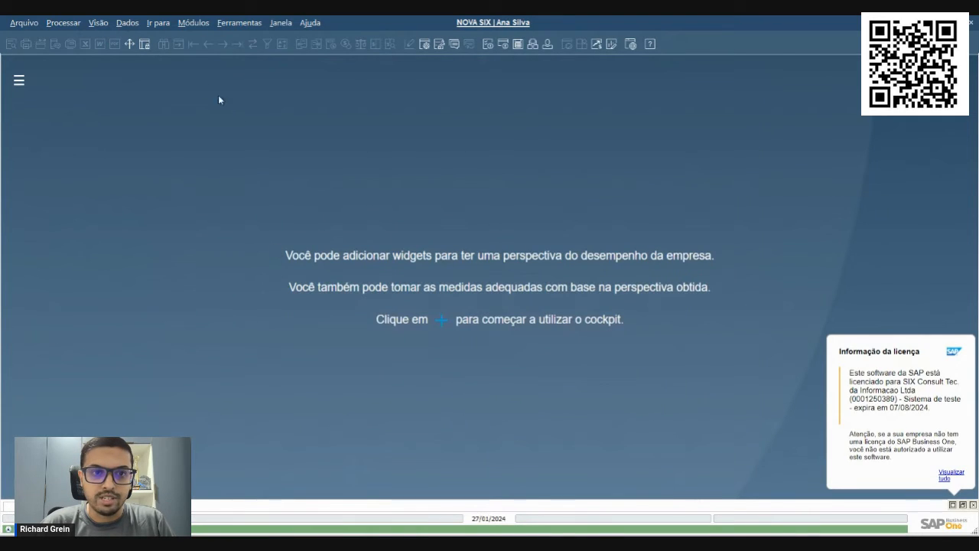
pyautogui.click(194, 23)
pyautogui.moveTo(226, 104)
pyautogui.click(459, 142)
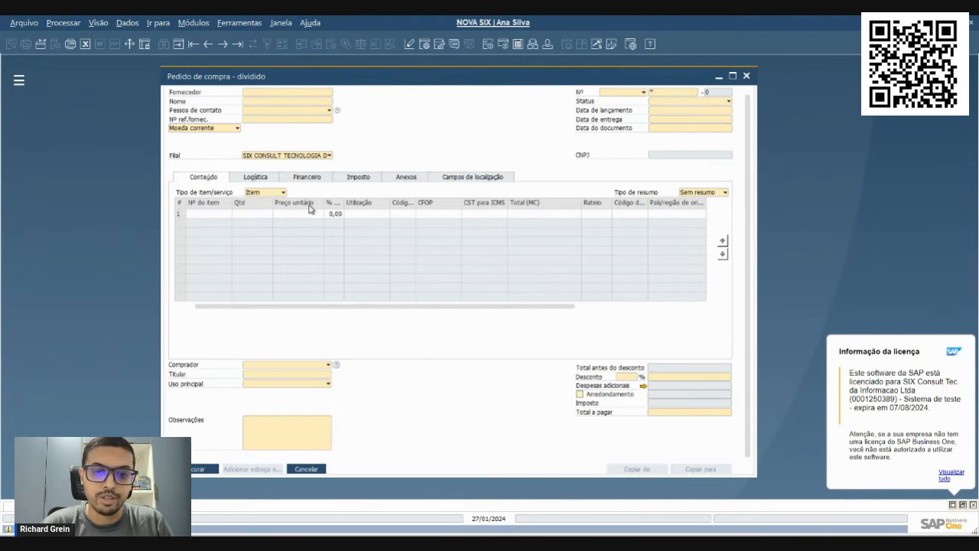
pyautogui.press('Escape')
# Log in to NOVA SIX as manager with the account password and set the listed branch as default
pyautogui.click(479, 22)
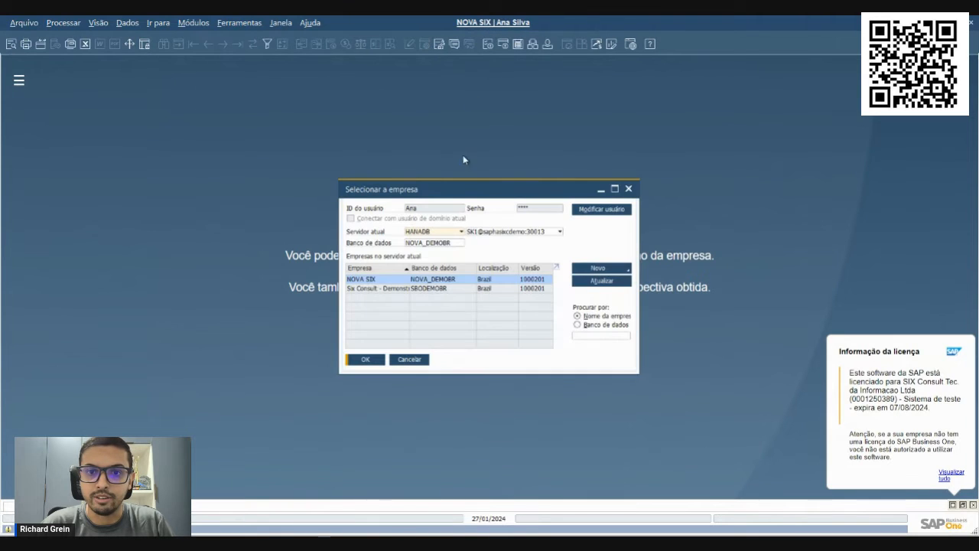
pyautogui.click(580, 210)
pyautogui.write('manag')
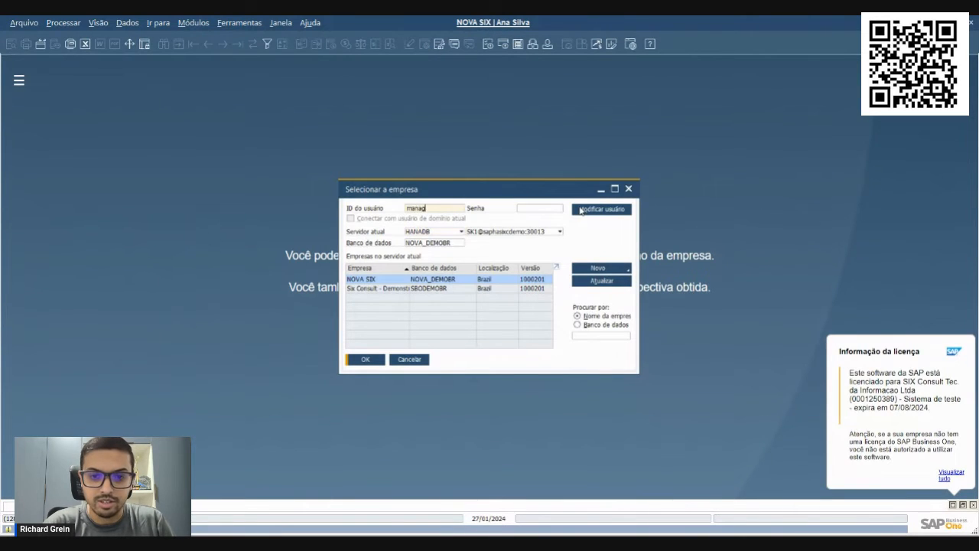
pyautogui.write('er')
pyautogui.press('Tab')
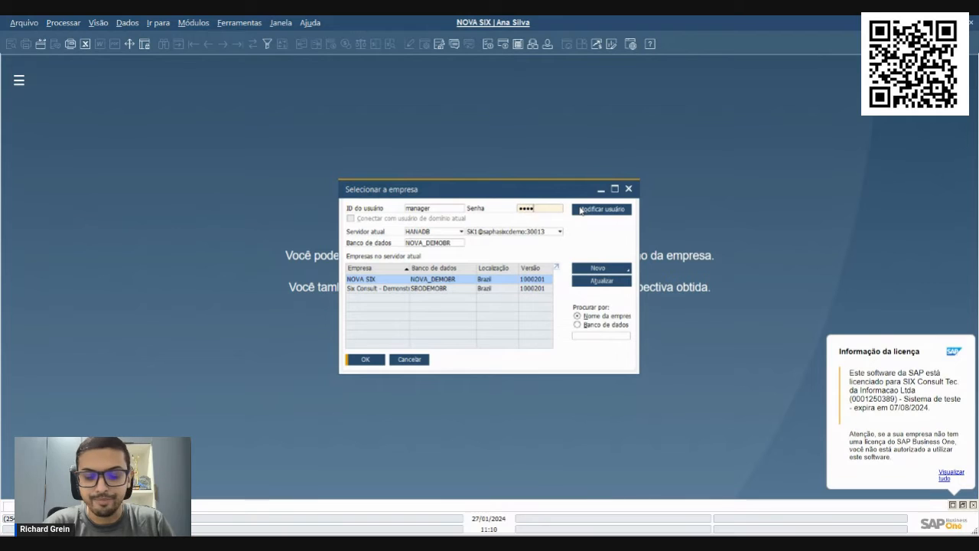
pyautogui.press('Return')
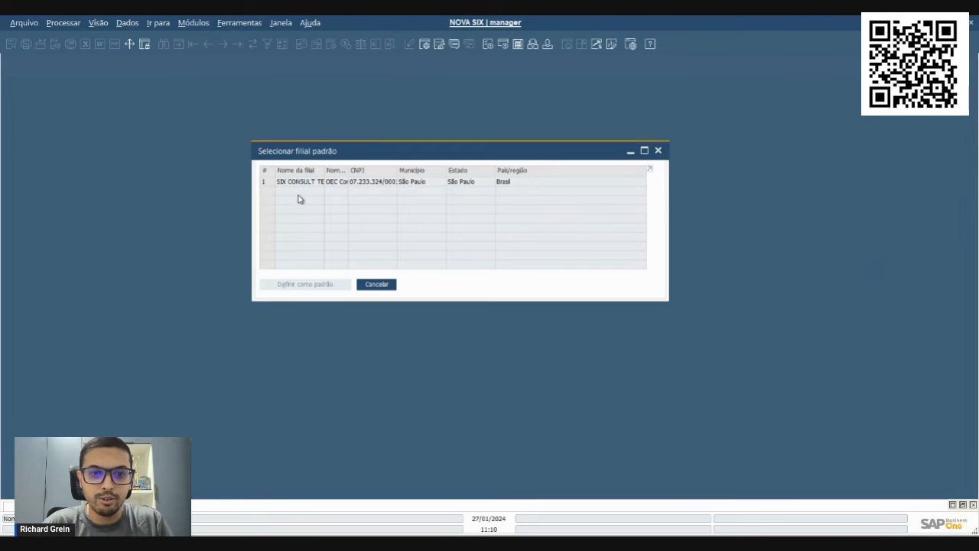
pyautogui.click(300, 181)
pyautogui.click(302, 283)
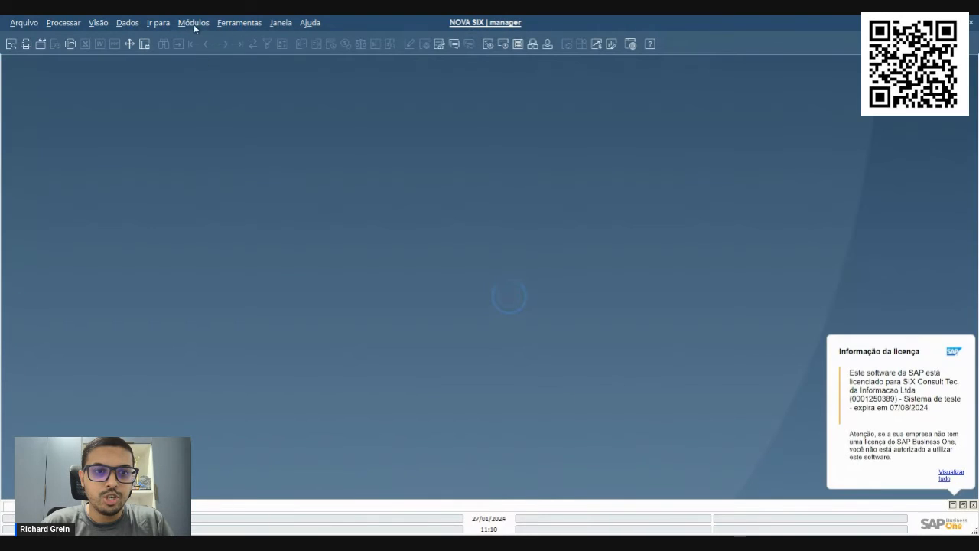
# Open Pedido de compra as manager and retrieve the purchase order added for SMD Tecnologia LTDA
pyautogui.click(193, 23)
pyautogui.moveTo(187, 105)
pyautogui.click(385, 142)
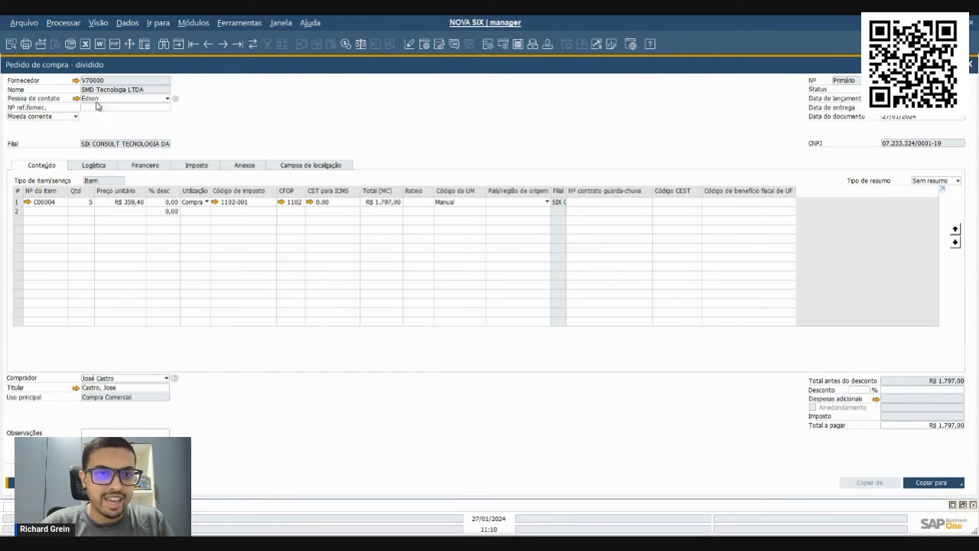
# Try to look up the first employee by first name in the order's Titular field, with and without a leading wildcard
pyautogui.click(124, 389)
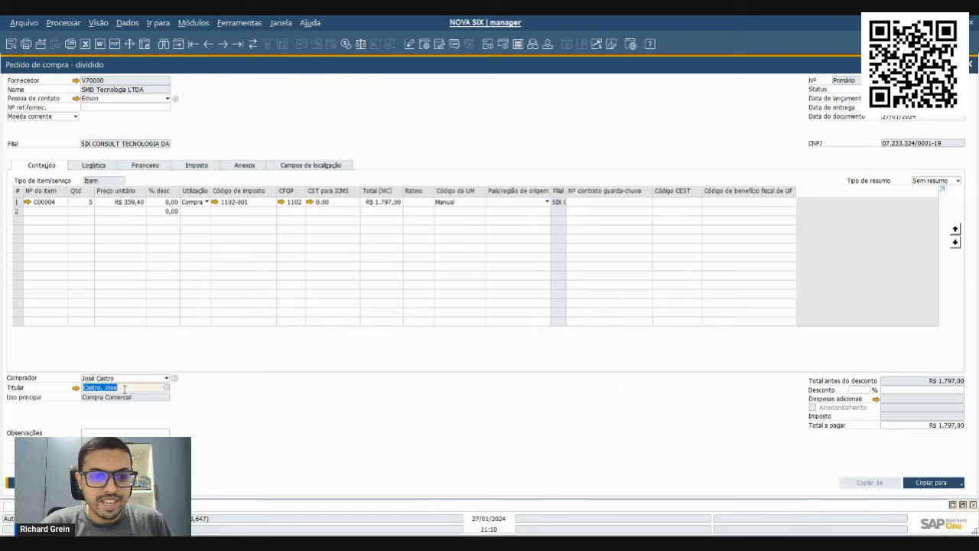
pyautogui.write('Ana')
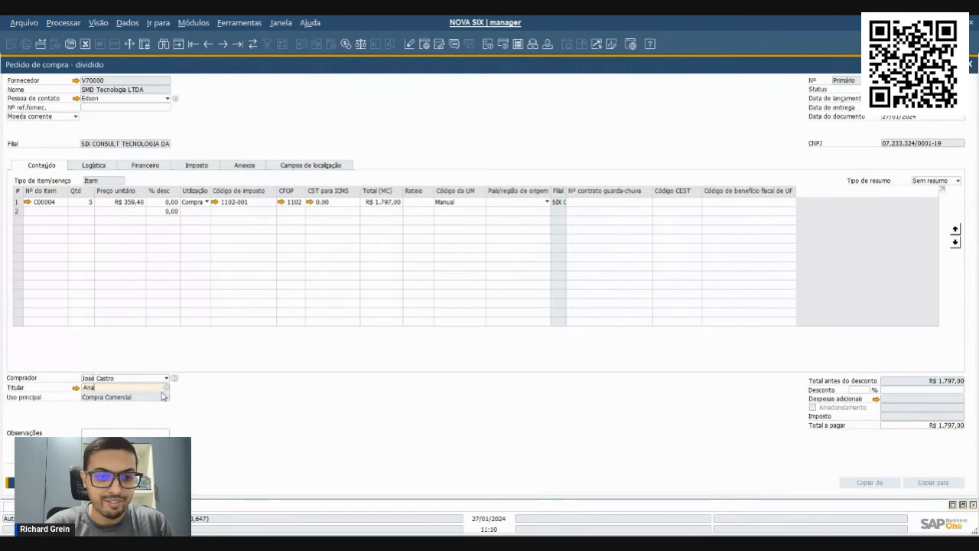
pyautogui.press('Tab')
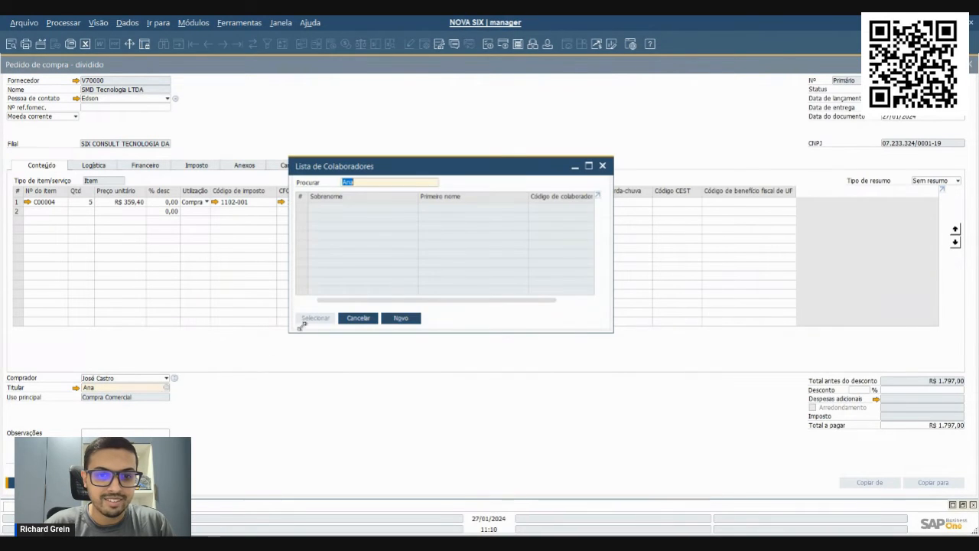
pyautogui.click(355, 318)
pyautogui.press('BackSpace')
pyautogui.write('*Ana')
pyautogui.press('Tab')
pyautogui.press('Escape')
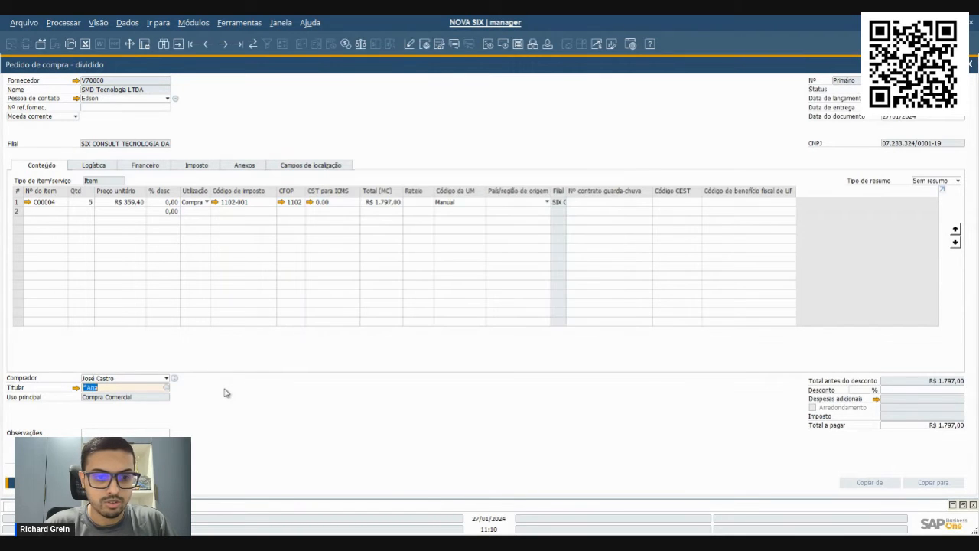
# Set the order's Titular to the employee from the previous login, update the existing line owners to match, and save the order
pyautogui.press('BackSpace')
pyautogui.press('Tab')
pyautogui.write('a')
pyautogui.click(315, 319)
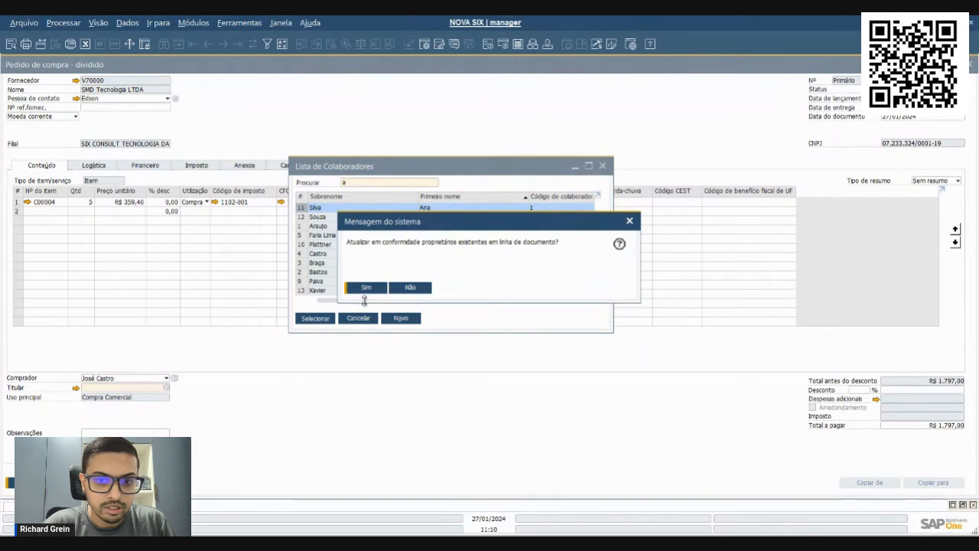
pyautogui.click(368, 290)
pyautogui.click(151, 381)
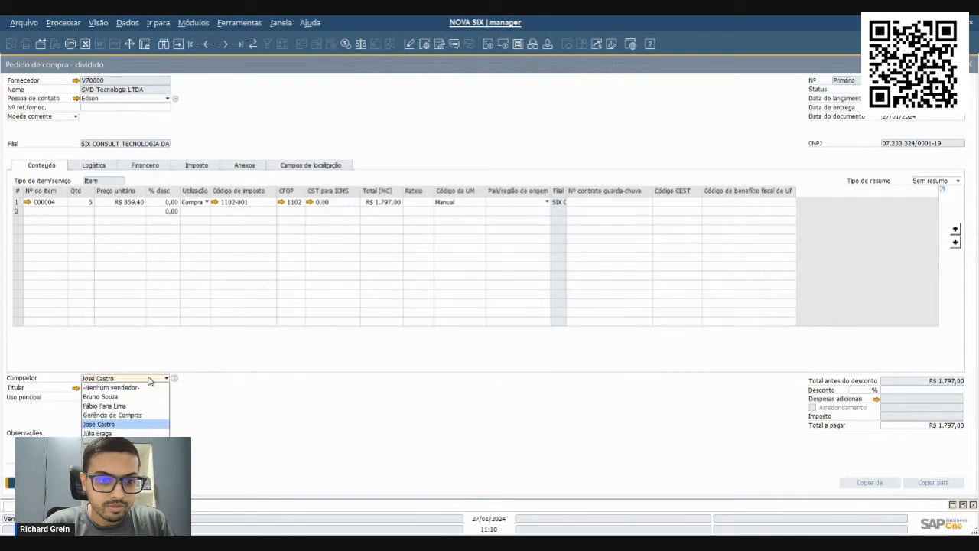
pyautogui.click(273, 397)
pyautogui.click(35, 483)
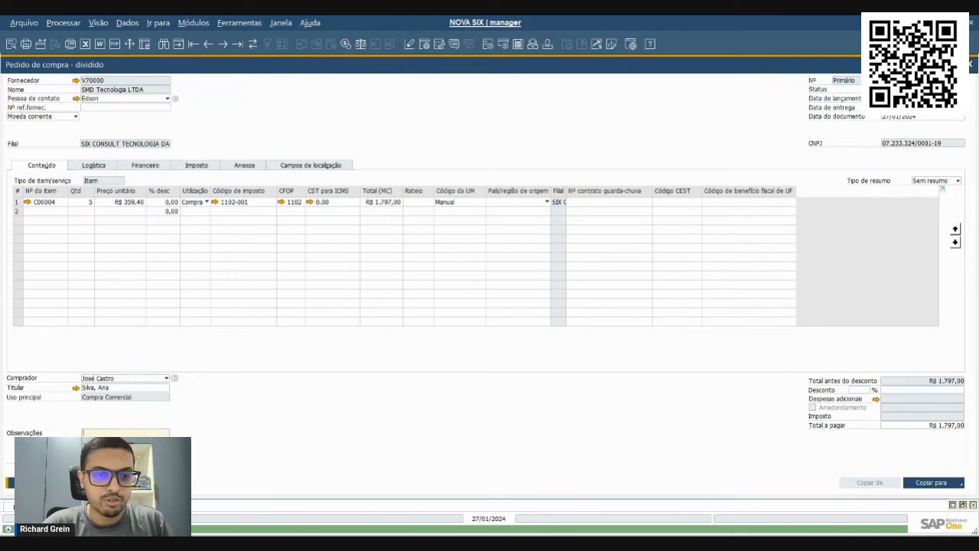
# Close the order, log in to NOVA SIX with the first employee's user ID and password, and set the listed branch as default
pyautogui.press('Escape')
pyautogui.click(466, 24)
pyautogui.click(429, 125)
pyautogui.write('Ana')
pyautogui.press('Tab')
pyautogui.write('1234')
pyautogui.press('Return')
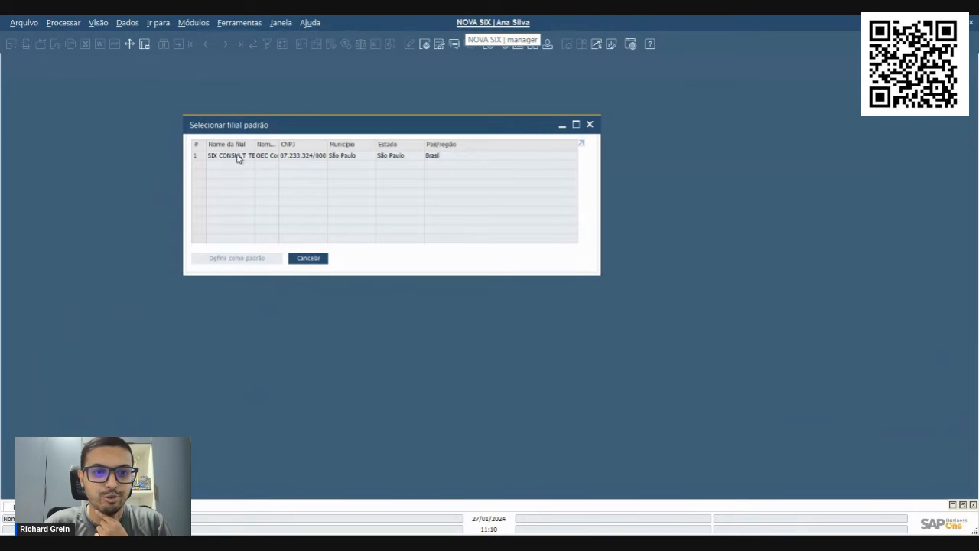
pyautogui.click(238, 159)
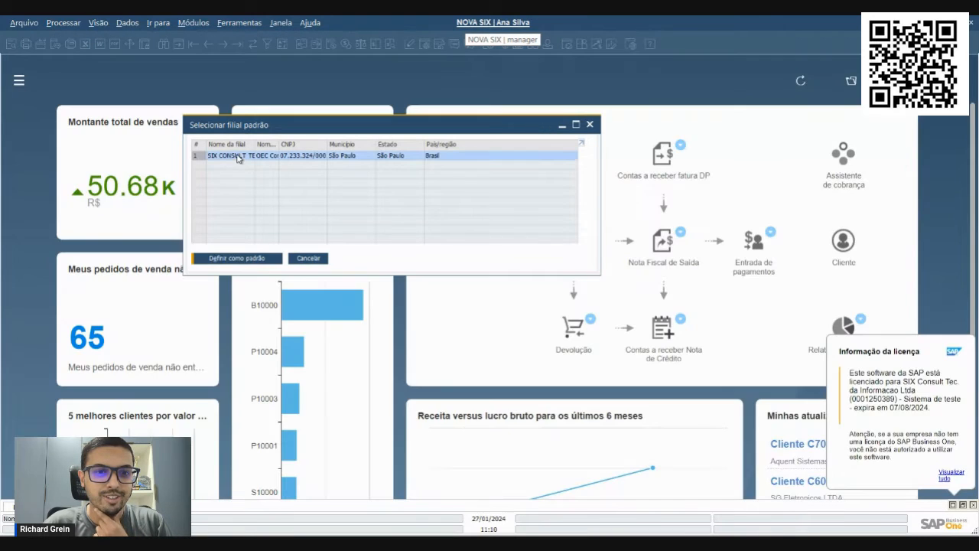
pyautogui.click(245, 258)
# Open Pedido de compra as the employee, retrieve the order for supplier V70000, check its Titular, and close the form
pyautogui.click(192, 24)
pyautogui.moveTo(222, 104)
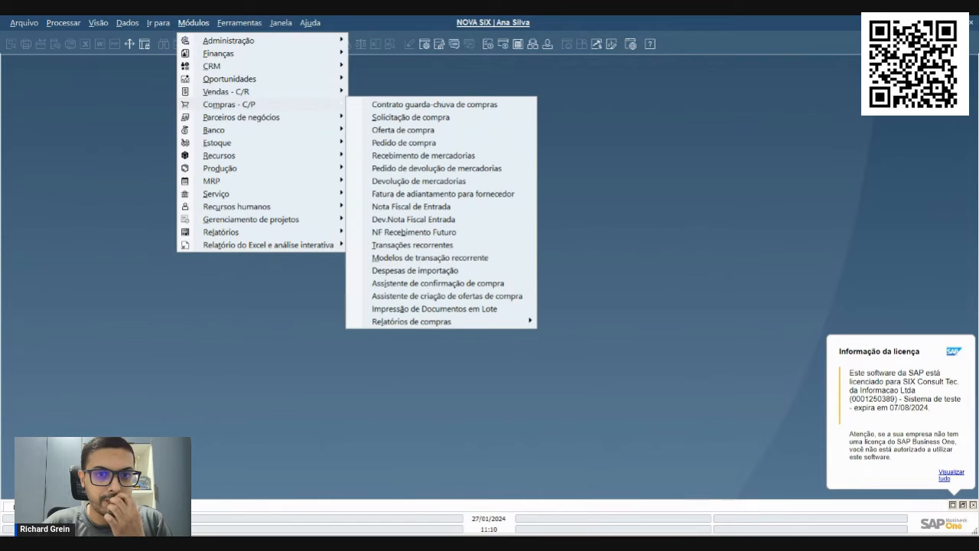
pyautogui.click(354, 142)
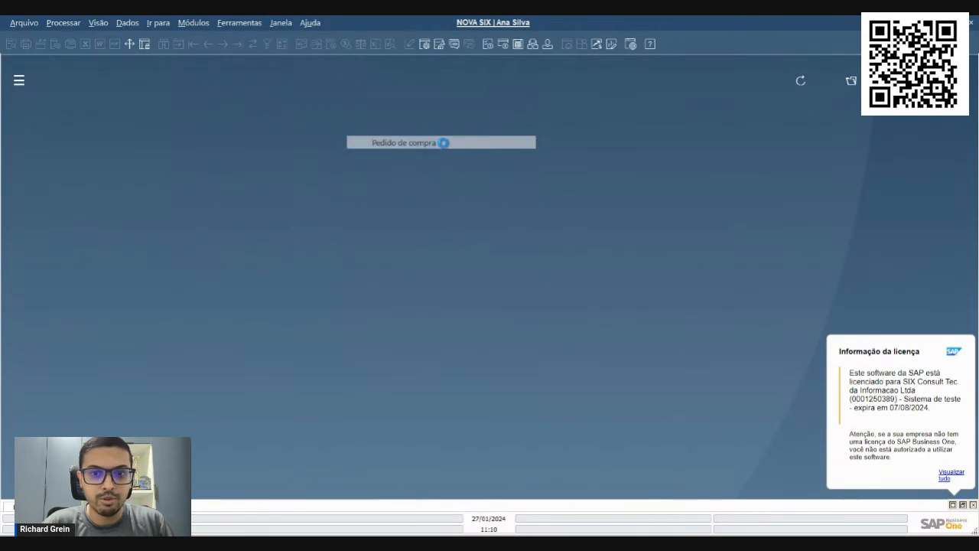
pyautogui.hotkey('ctrl', 'f')
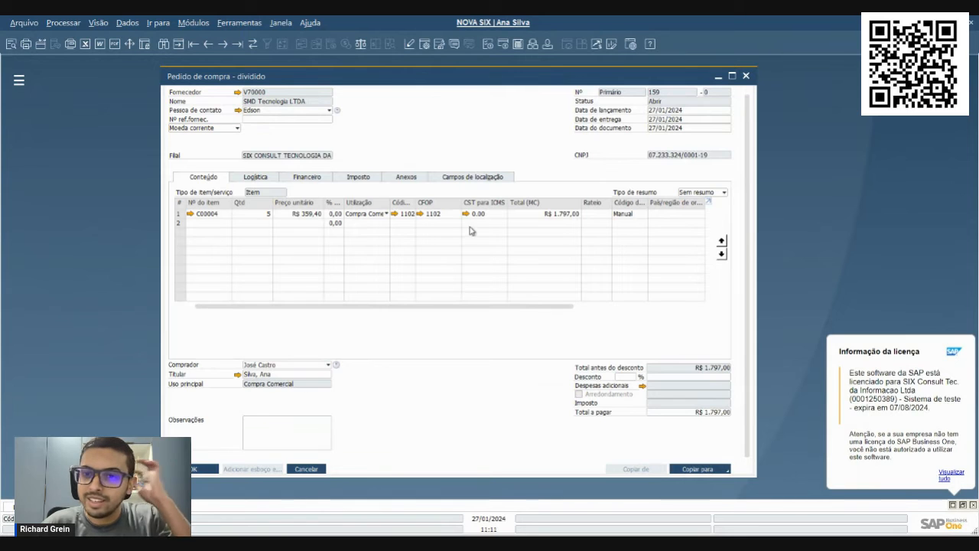
pyautogui.click(275, 389)
pyautogui.click(276, 389)
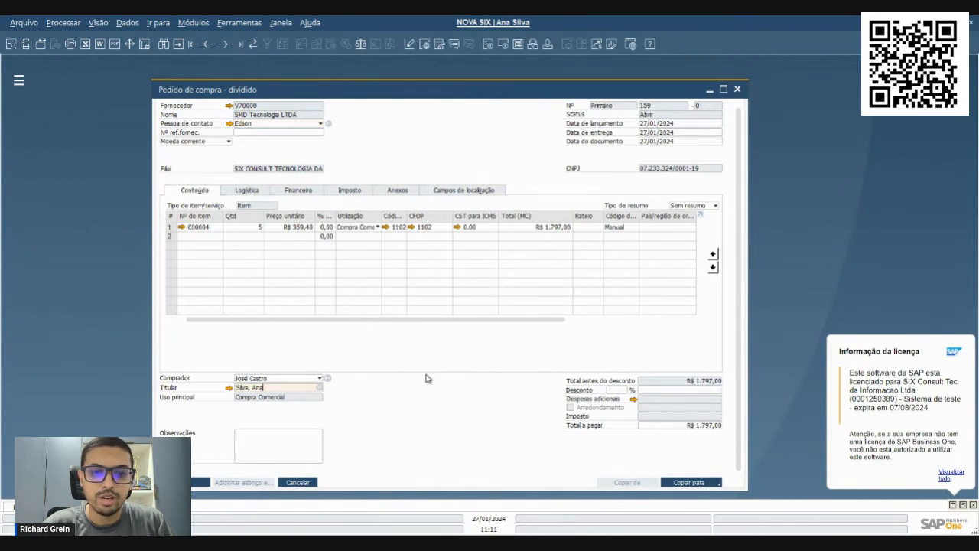
pyautogui.hotkey('ctrl', 'a')
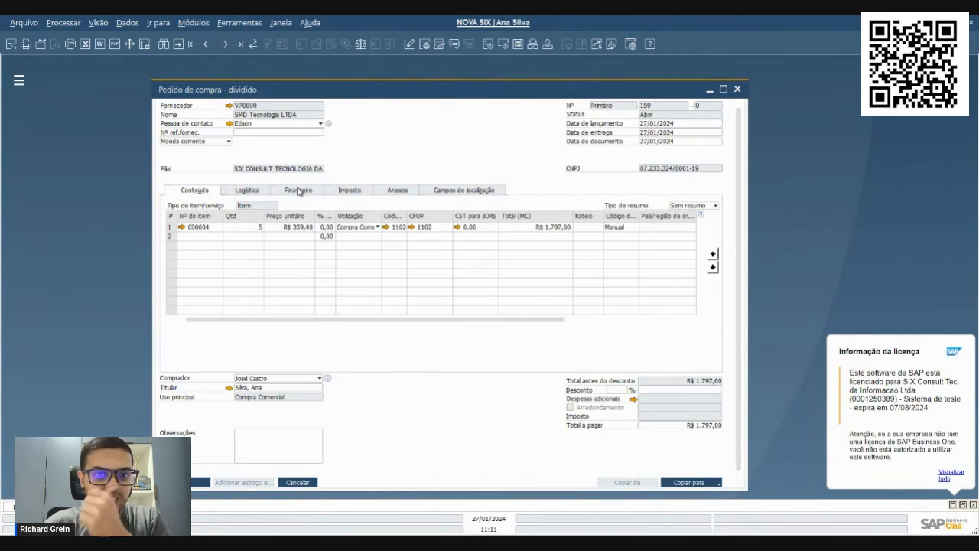
pyautogui.press('Escape')
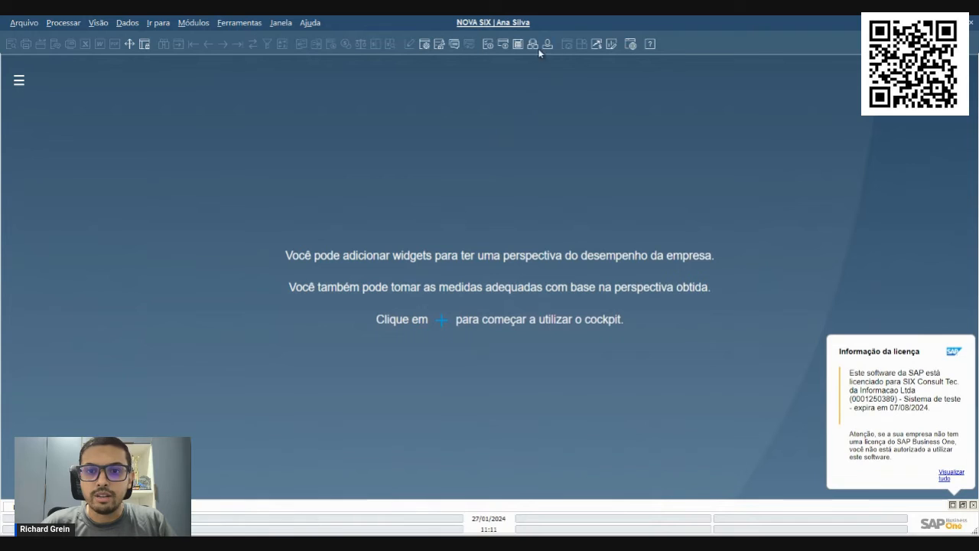
# Open Cadastro do parceiro de negócios, list all partners, and open supplier V70000 to check its Titular
pyautogui.click(191, 23)
pyautogui.moveTo(185, 116)
pyautogui.click(413, 117)
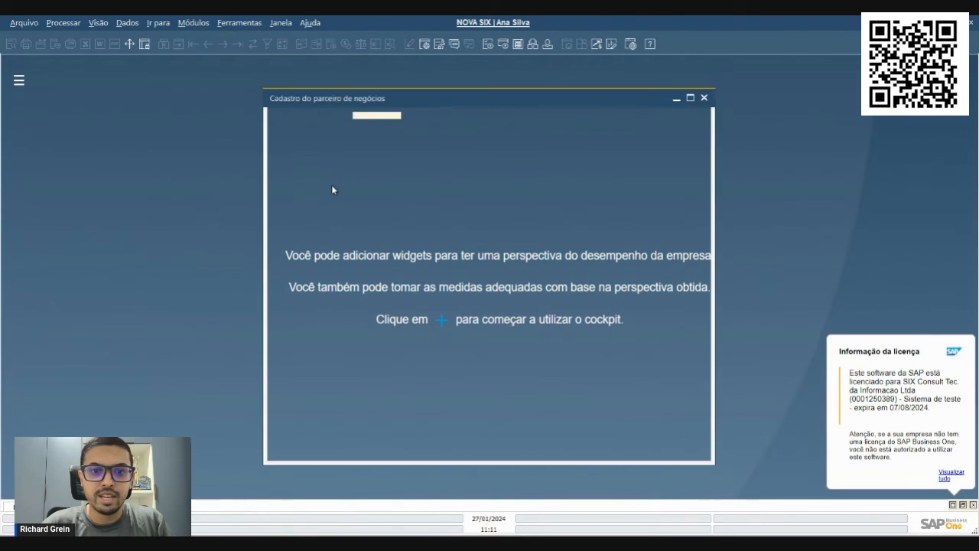
pyautogui.press('Return')
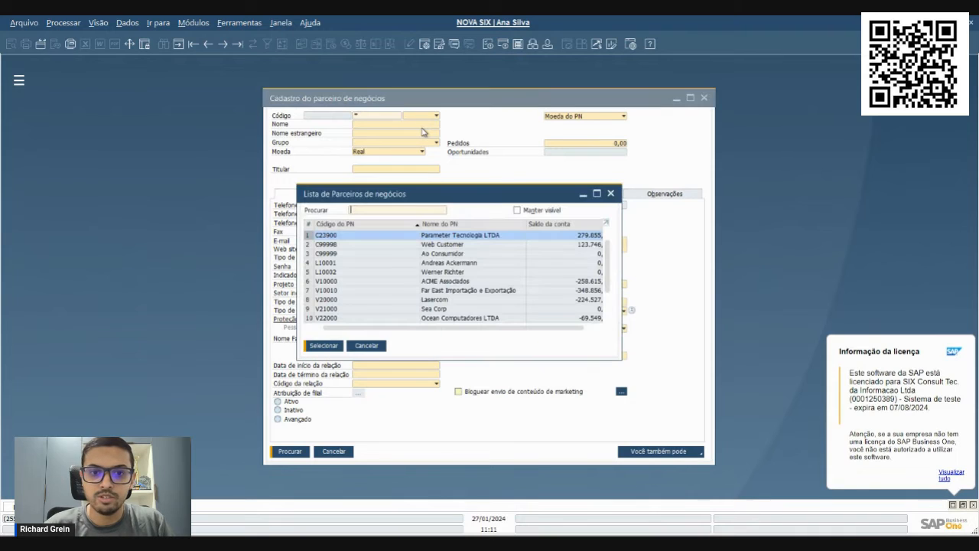
pyautogui.scroll(-2, 428, 252)
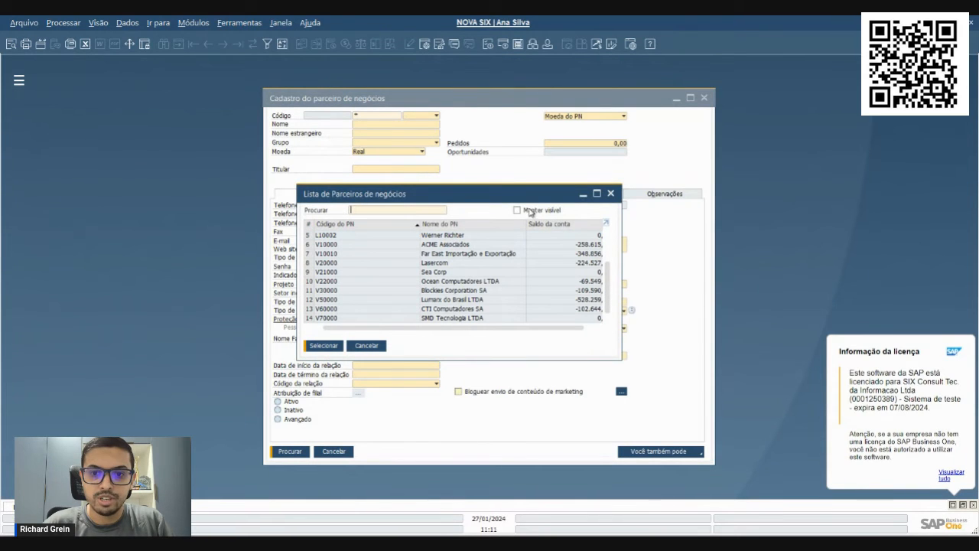
pyautogui.click(442, 316)
pyautogui.doubleClick(442, 316)
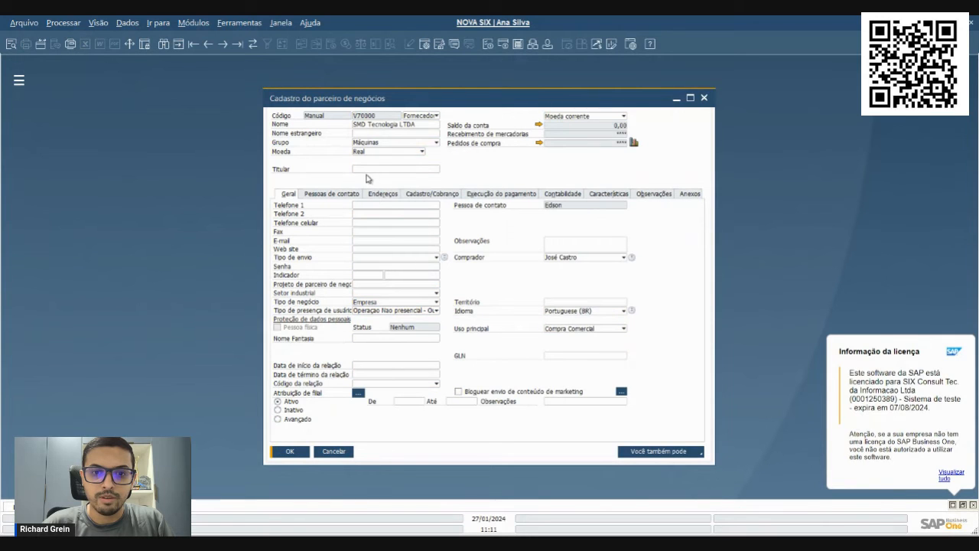
pyautogui.click(288, 161)
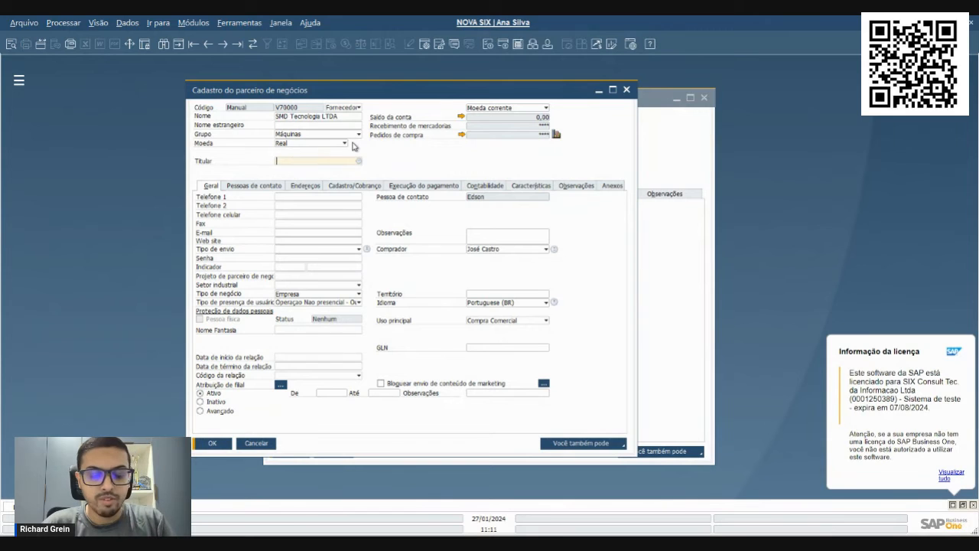
# Switch the partner form to search mode and list all partners of type Cliente with the wildcard *
pyautogui.hotkey('ctrl', 'f')
pyautogui.click(342, 108)
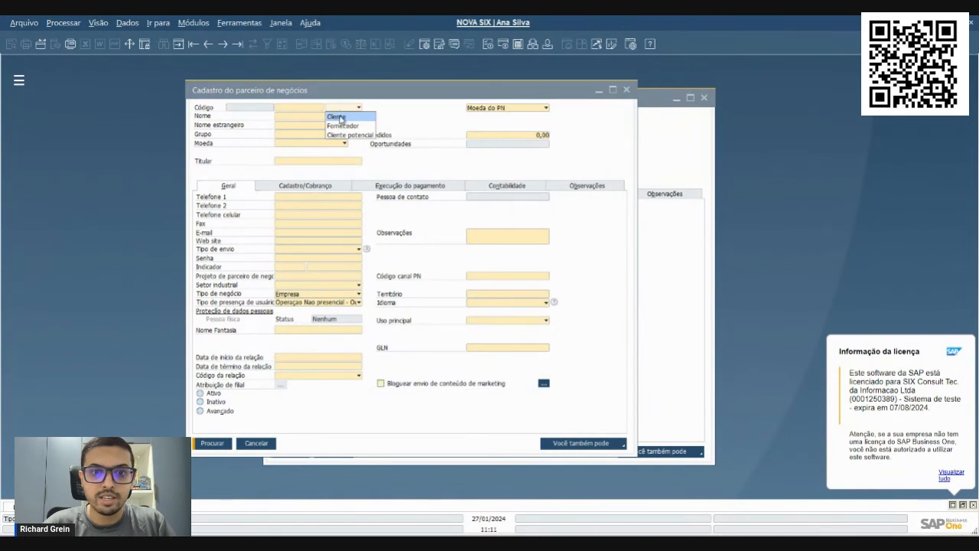
pyautogui.click(336, 117)
pyautogui.click(292, 109)
pyautogui.write('*')
pyautogui.press('Tab')
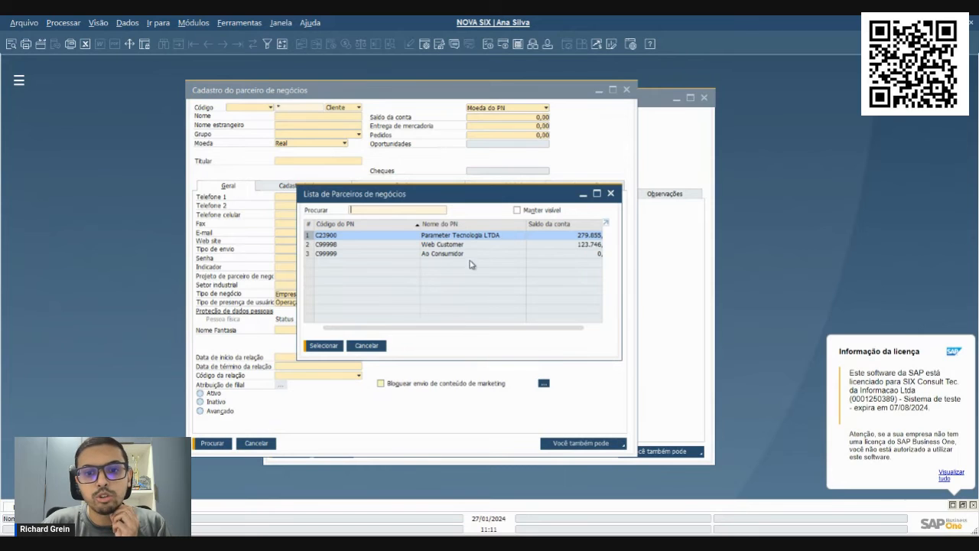
pyautogui.moveTo(430, 193); pyautogui.dragTo(581, 195)
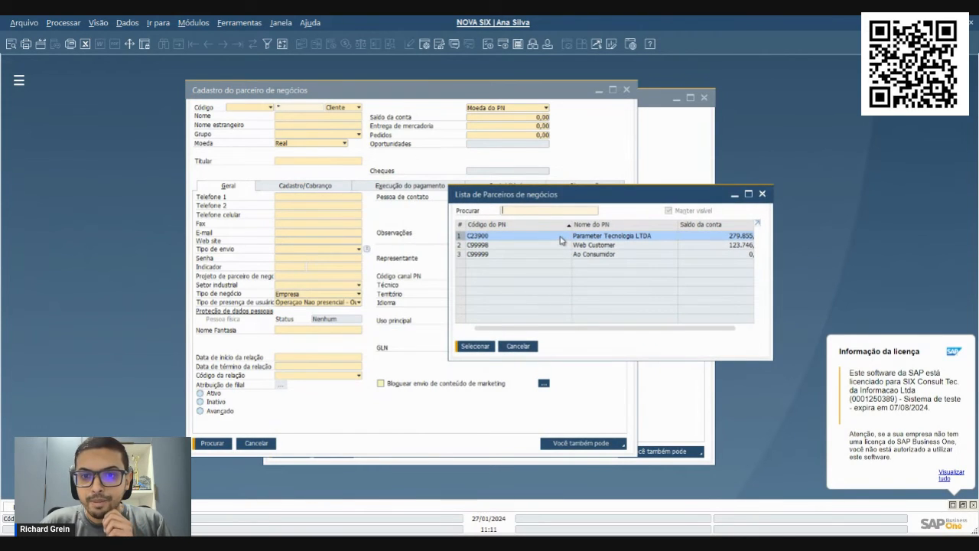
# Check the Titular of customers Parameter Tecnologia LTDA and Web Customer, and close the partner lists and forms
pyautogui.doubleClick(561, 241)
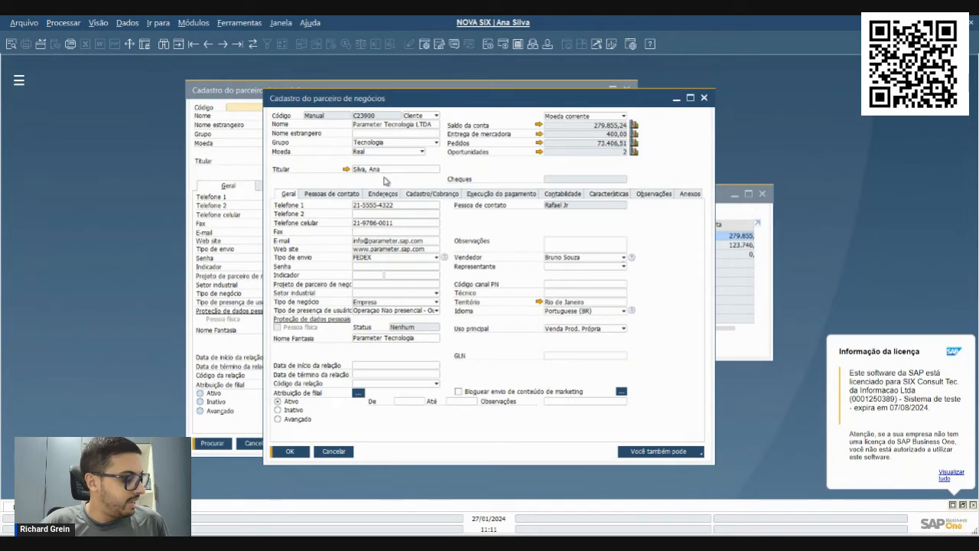
pyautogui.click(394, 172)
pyautogui.click(394, 169)
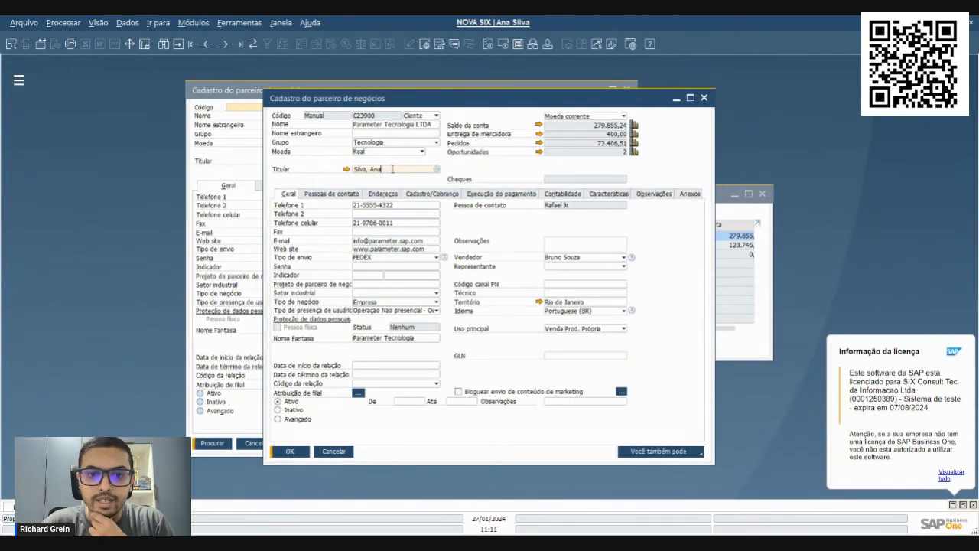
pyautogui.click(335, 451)
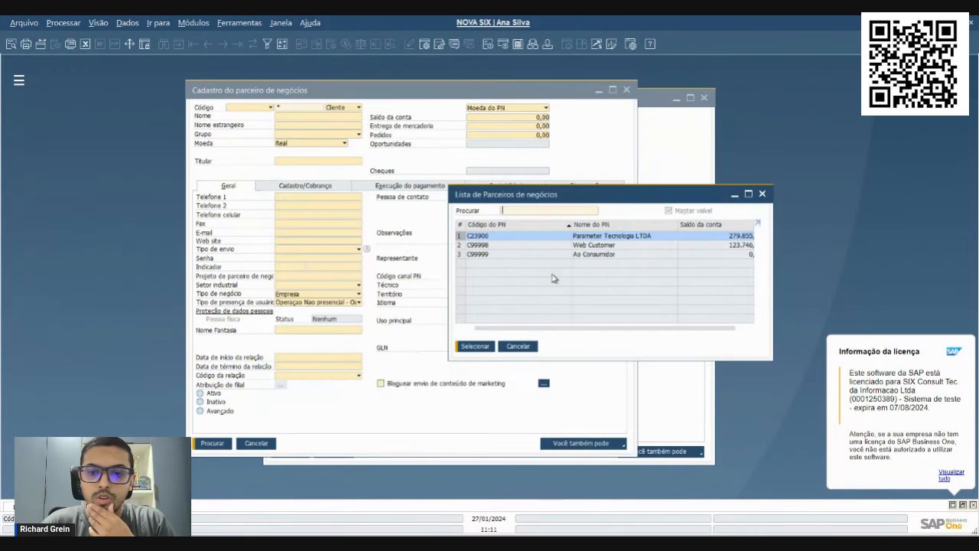
pyautogui.doubleClick(563, 246)
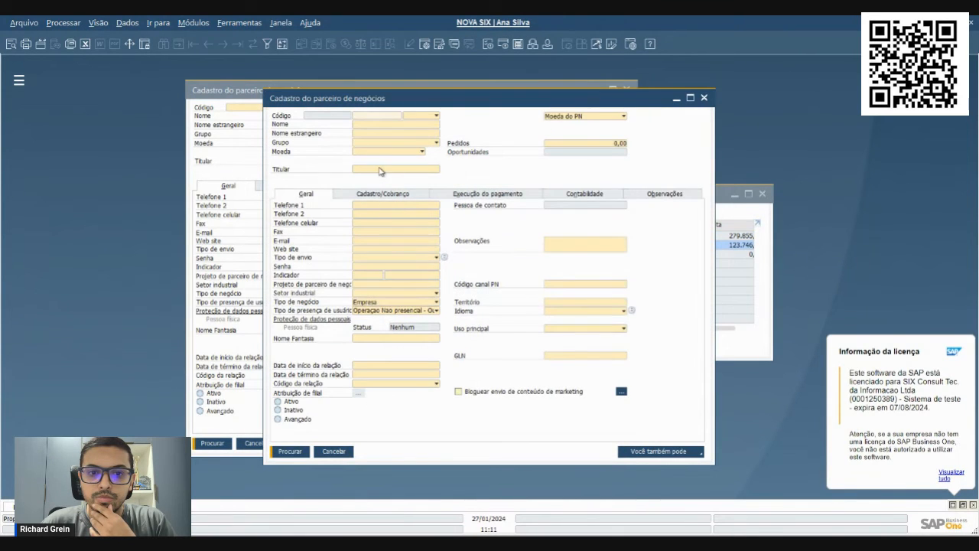
pyautogui.click(385, 168)
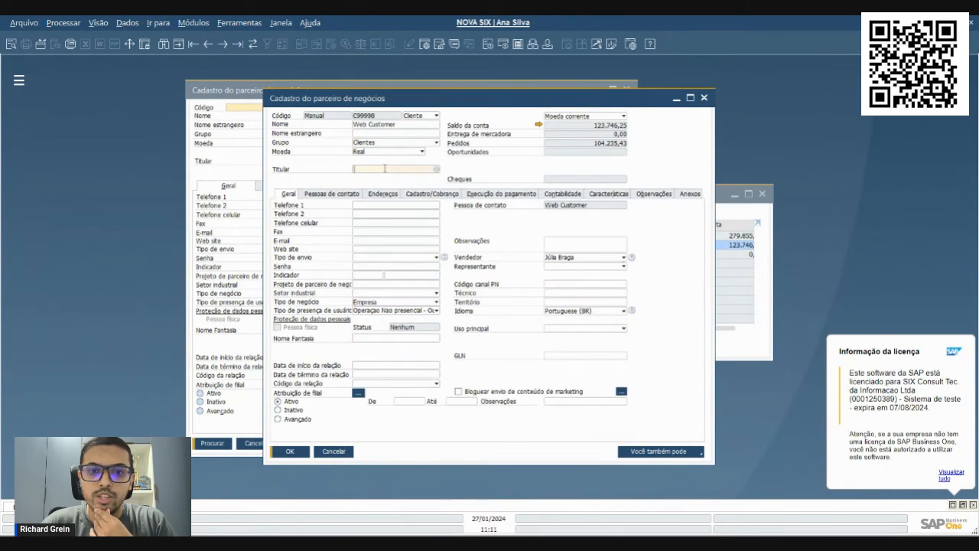
pyautogui.click(336, 453)
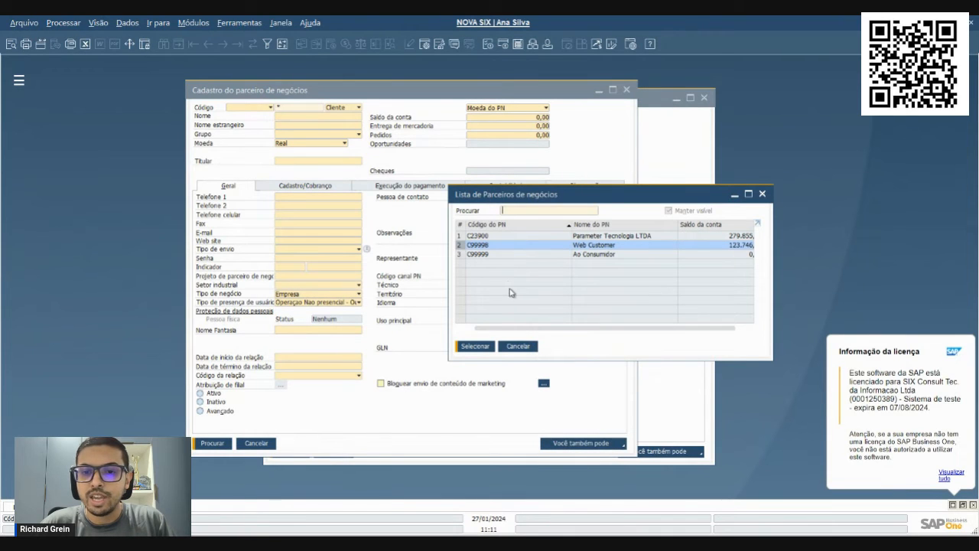
pyautogui.click(523, 350)
pyautogui.click(268, 446)
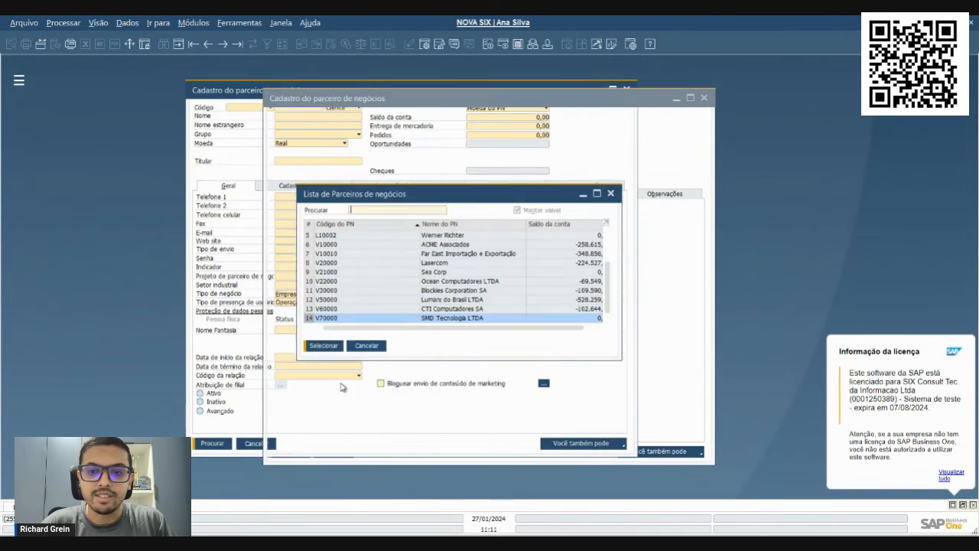
pyautogui.click(366, 346)
pyautogui.click(704, 98)
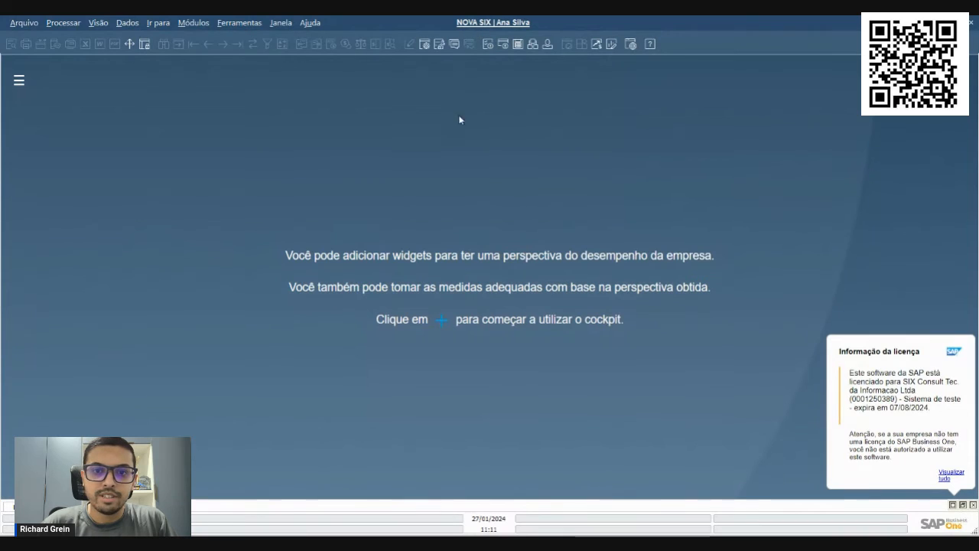
# Log in to NOVA SIX with the other user's ID and password, and set the listed branch as default
pyautogui.click(479, 29)
pyautogui.click(600, 211)
pyautogui.press('Tab')
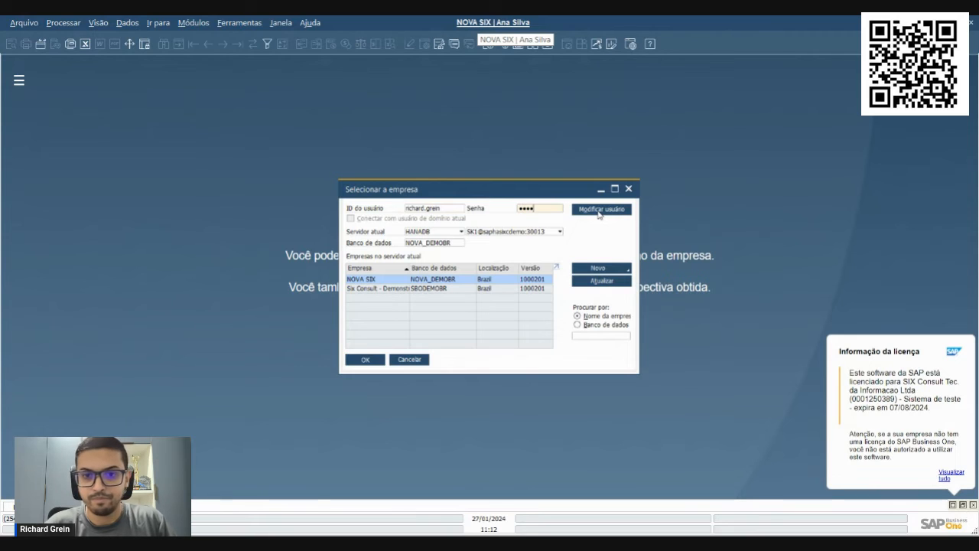
pyautogui.press('Return')
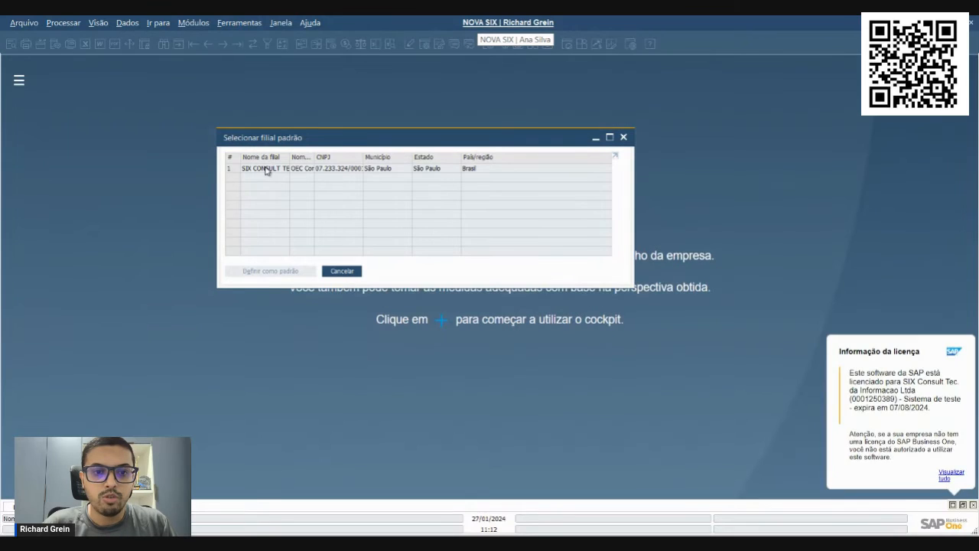
pyautogui.click(269, 169)
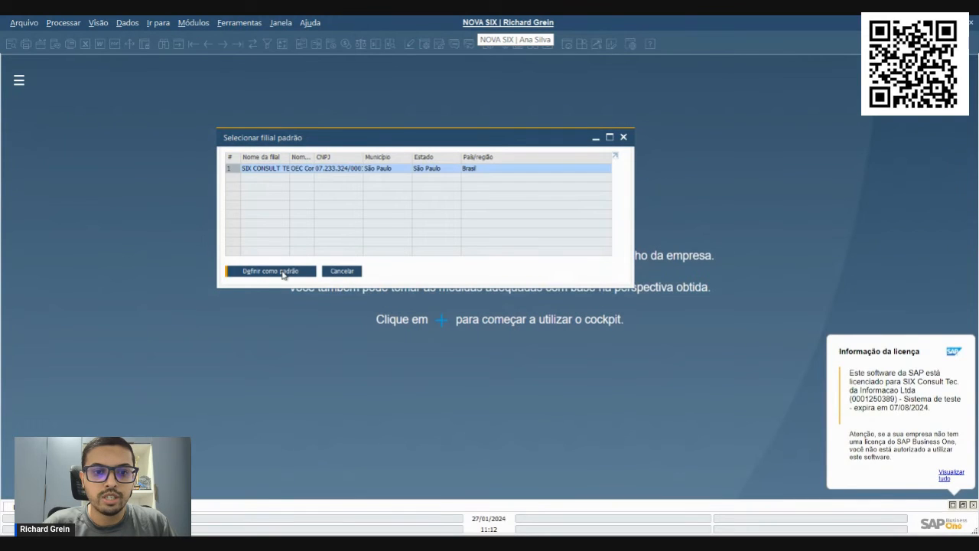
pyautogui.click(283, 273)
# Open Cadastro do parceiro de negócios as this user and list all Cliente partners with the wildcard *
pyautogui.click(193, 22)
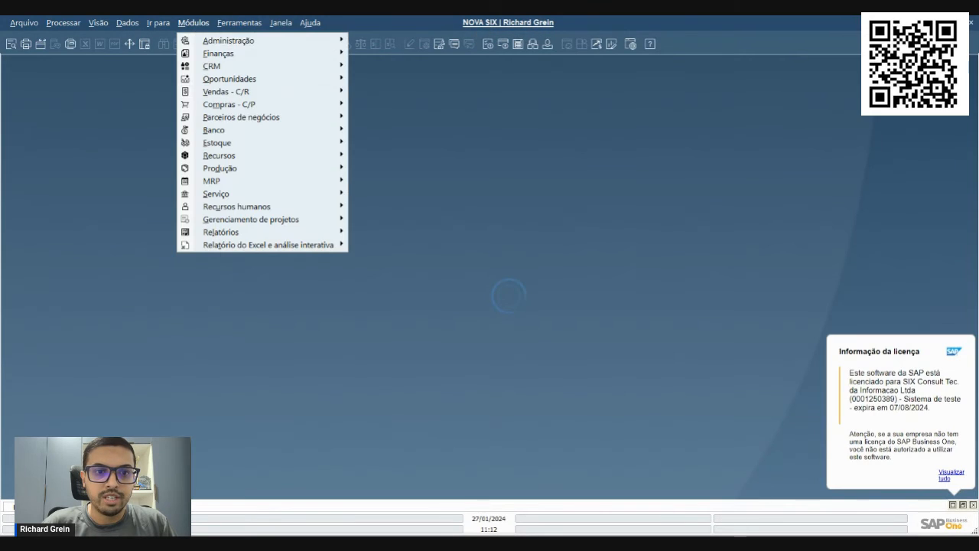
pyautogui.click(357, 116)
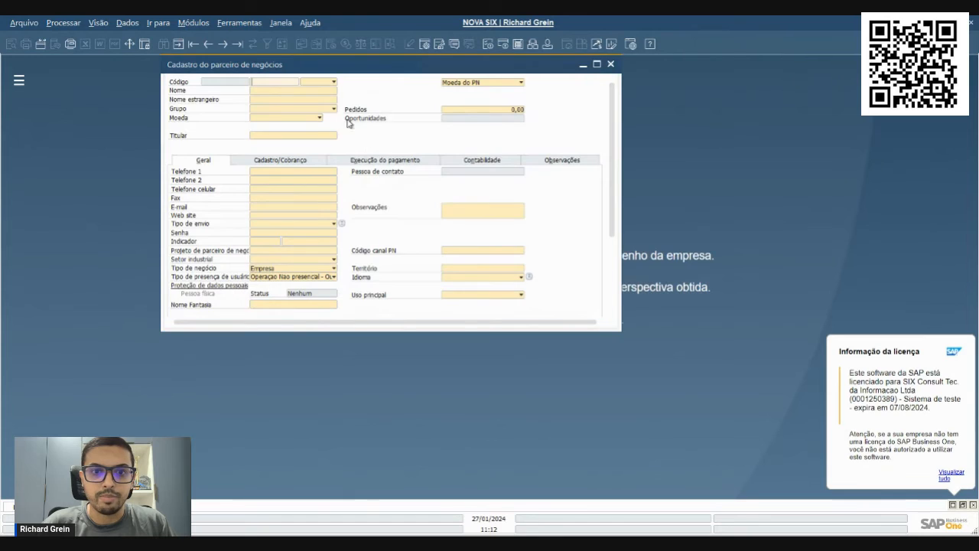
pyautogui.click(321, 81)
pyautogui.click(306, 90)
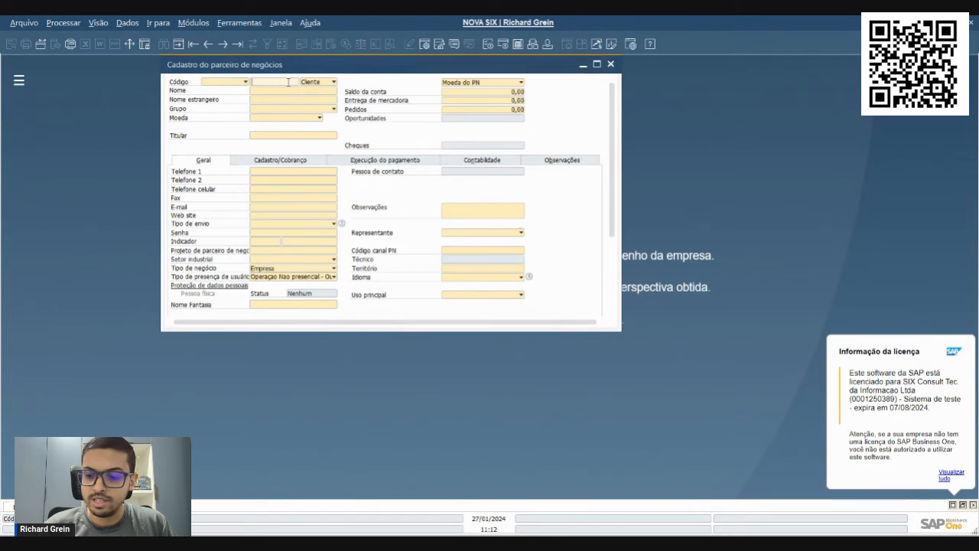
pyautogui.write('*')
pyautogui.press('Tab')
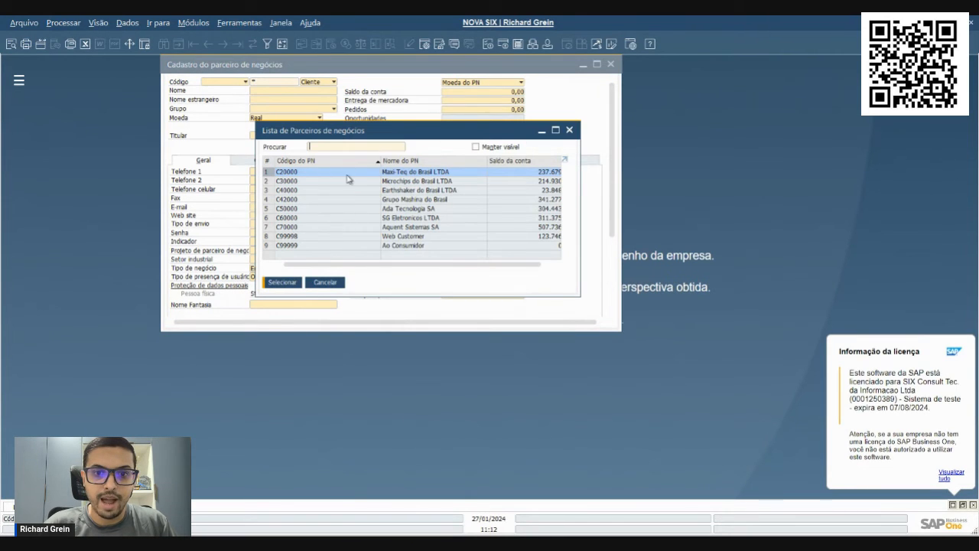
# Check the Titular of Maxi-Teq do Brasil LTDA, Grupo Mashina do Brasil and Web Customer, and close the partner windows
pyautogui.doubleClick(406, 173)
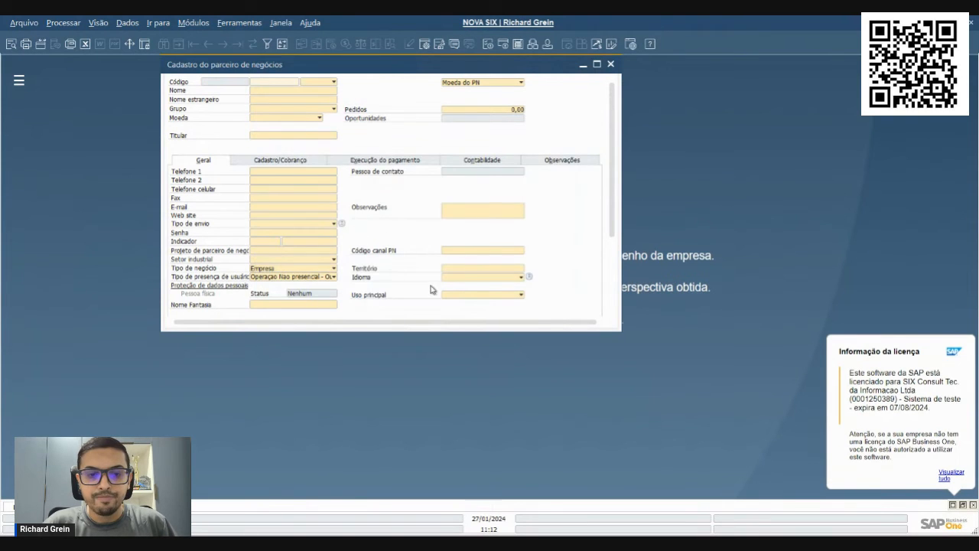
pyautogui.click(298, 135)
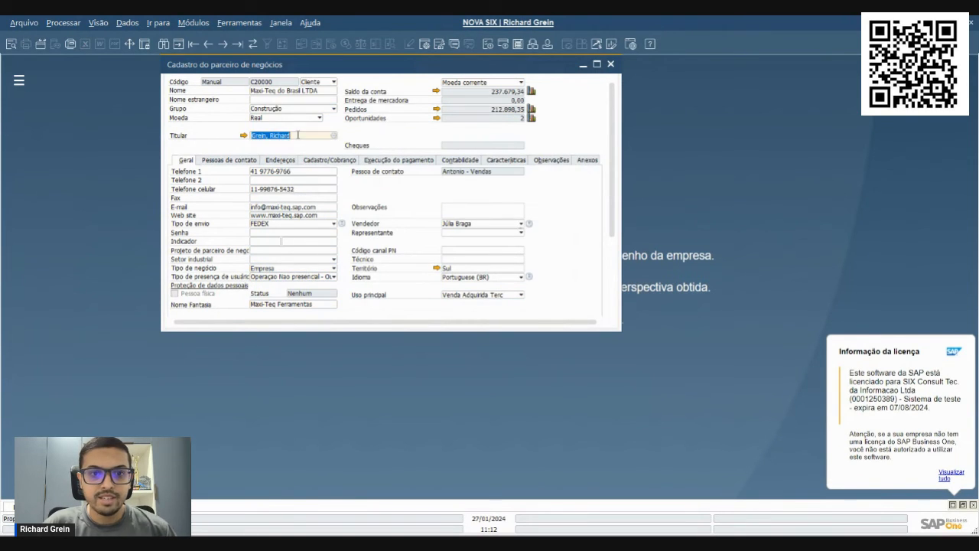
pyautogui.moveTo(421, 72); pyautogui.dragTo(458, 159)
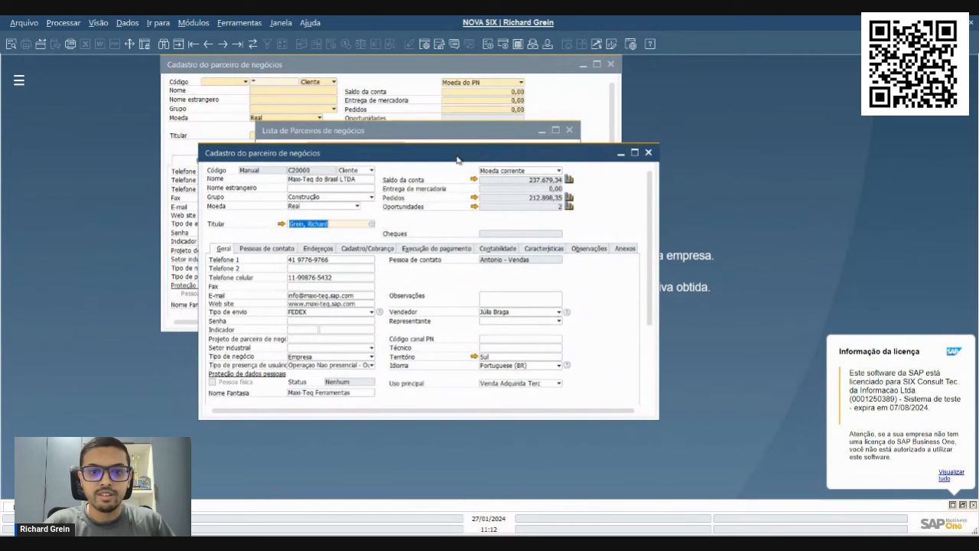
pyautogui.press('Escape')
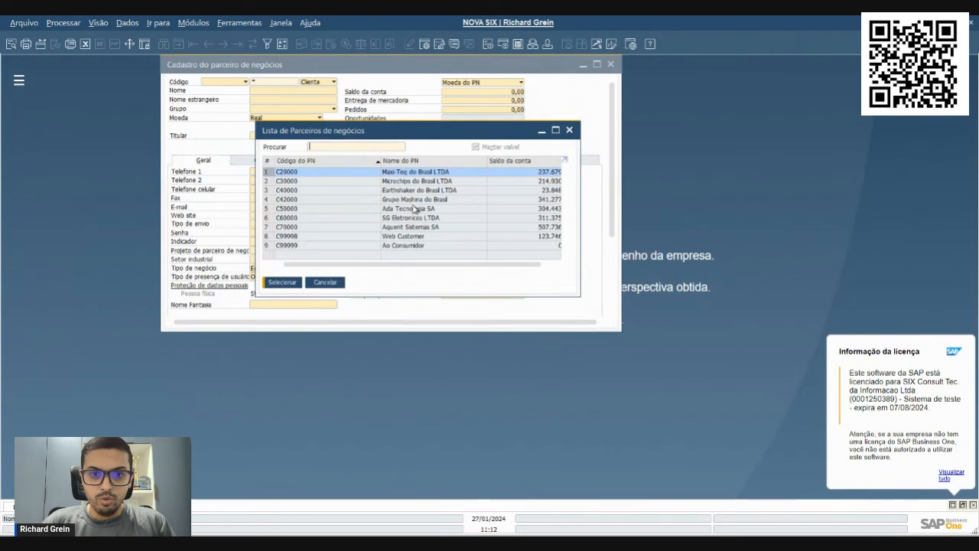
pyautogui.doubleClick(414, 202)
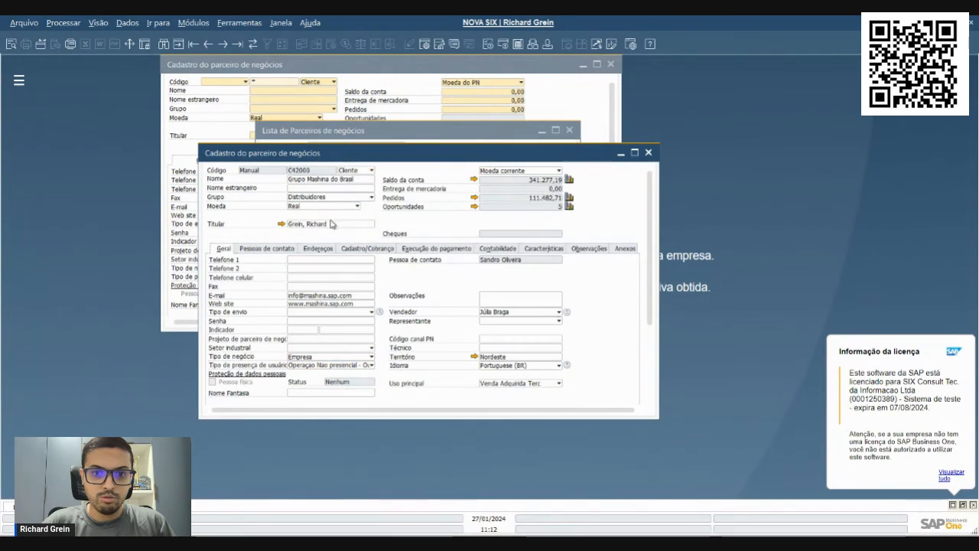
pyautogui.press('Escape')
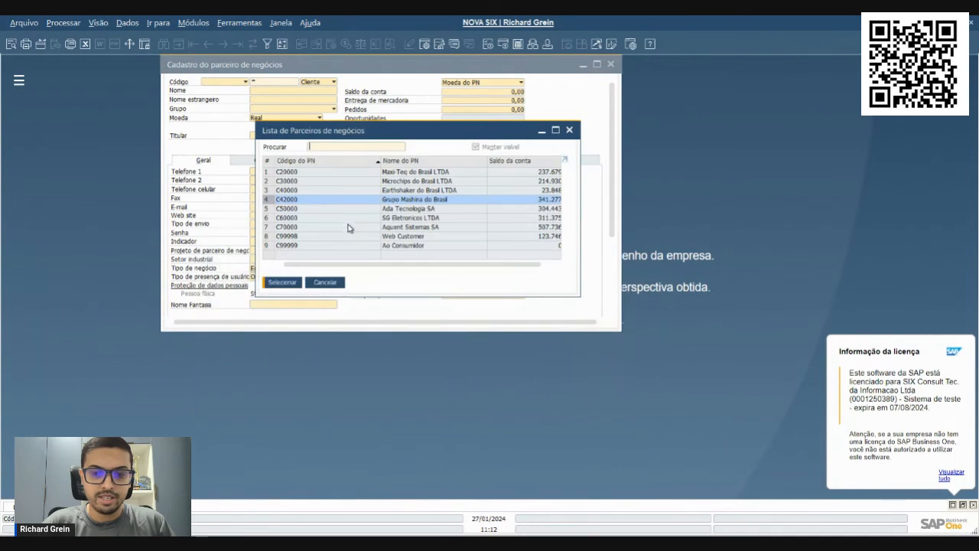
pyautogui.doubleClick(405, 237)
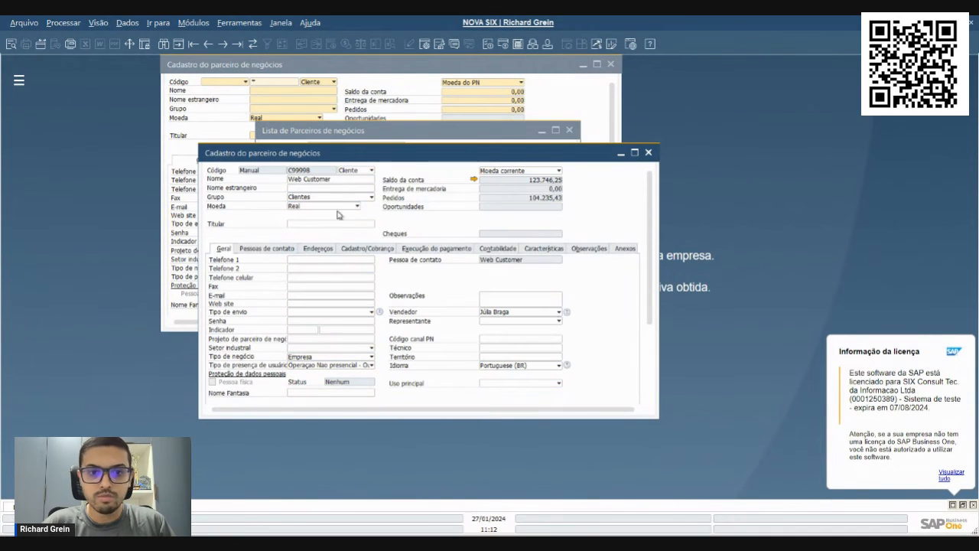
pyautogui.press('Escape')
pyautogui.press('Escape')
pyautogui.press('Escape')
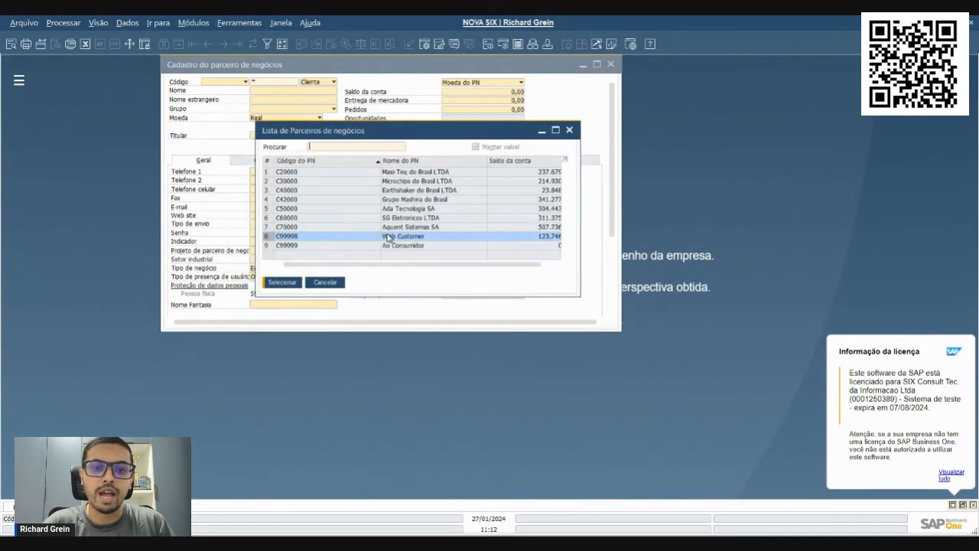
# Open Pedido de compra in search mode and list all purchase orders with the wildcard * as document number
pyautogui.click(194, 23)
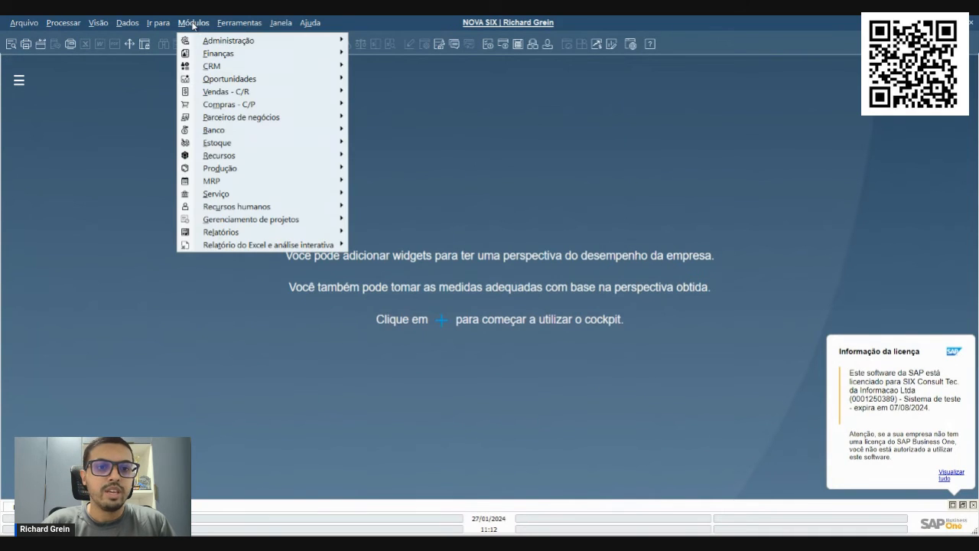
pyautogui.moveTo(188, 104)
pyautogui.click(403, 142)
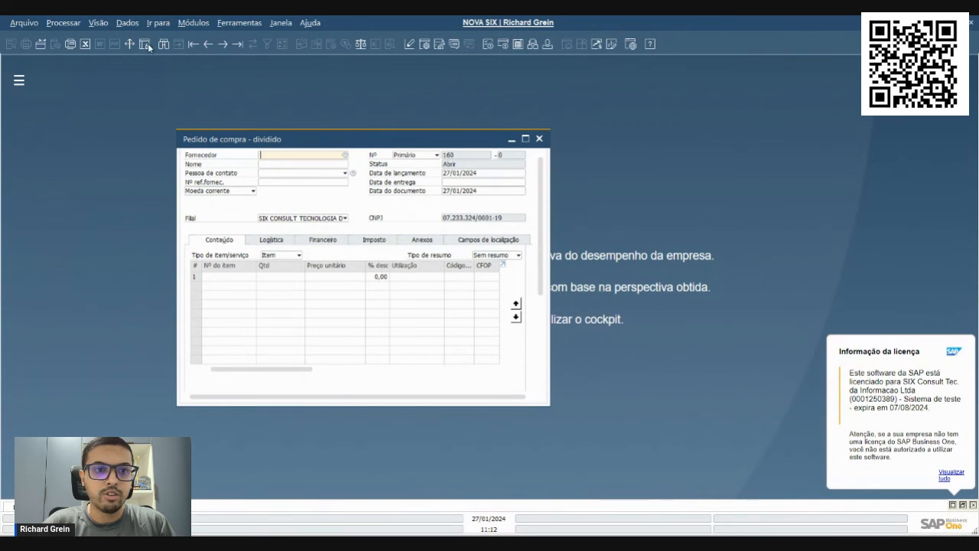
pyautogui.click(165, 44)
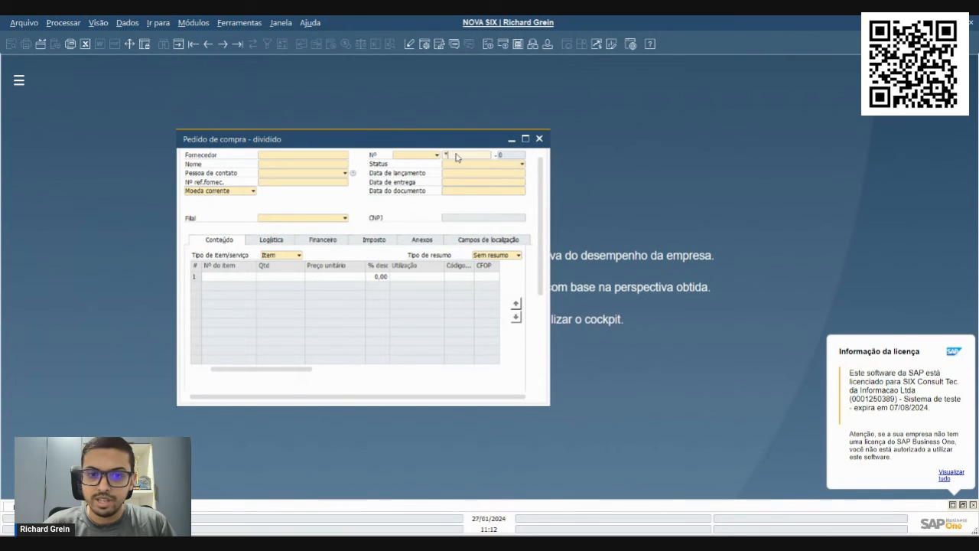
pyautogui.press('Return')
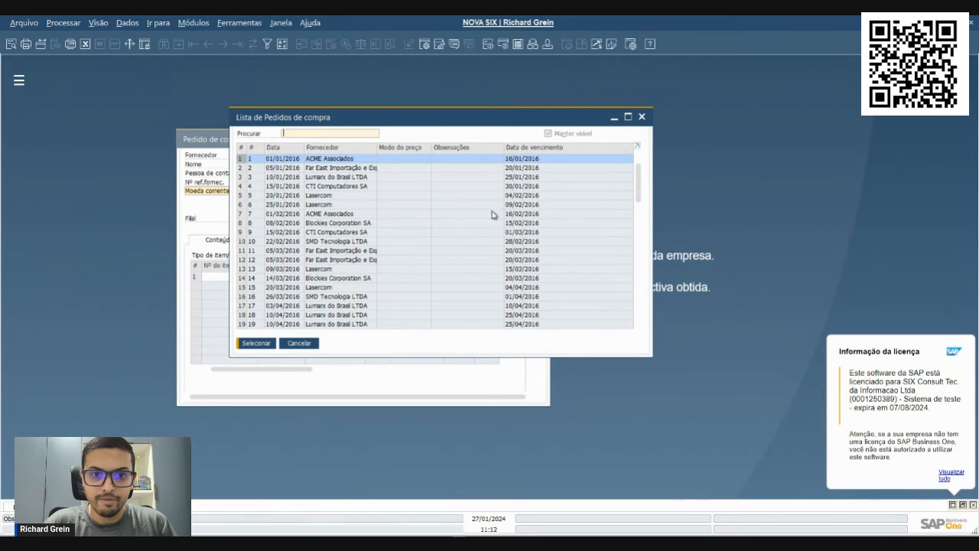
# Open the last listed purchase order, from Far East Importação, check its Comprador and Titular, and close the purchase order windows
pyautogui.moveTo(639, 174); pyautogui.dragTo(638, 294)
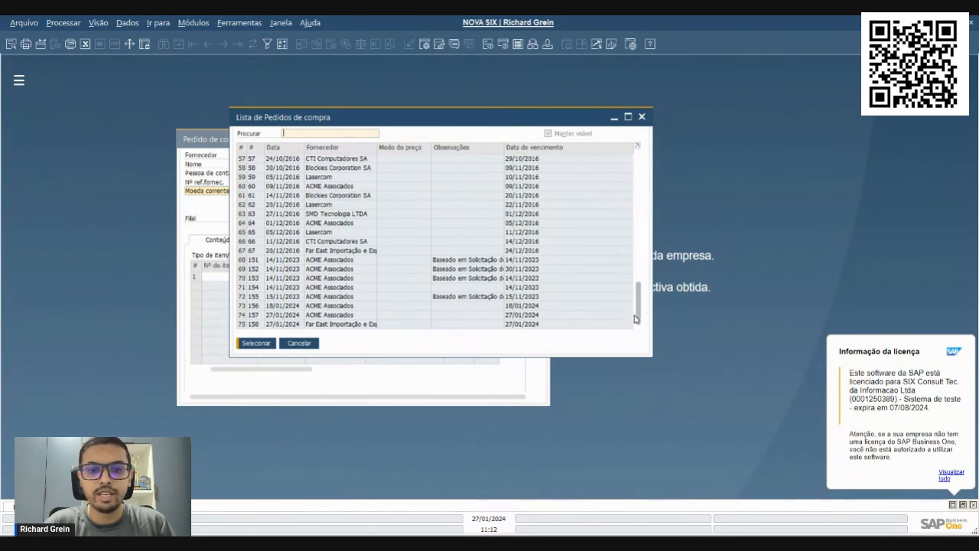
pyautogui.doubleClick(352, 325)
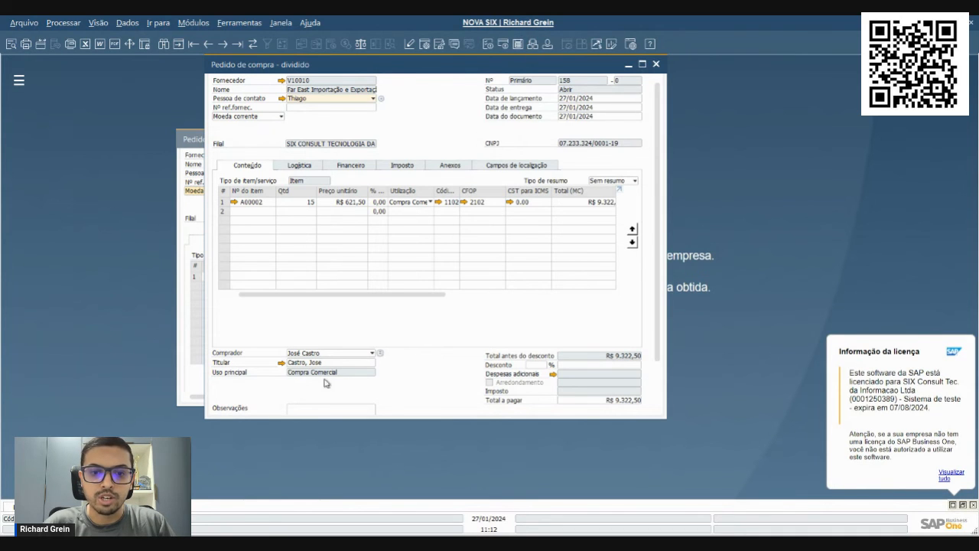
pyautogui.press('Escape')
pyautogui.press('Escape')
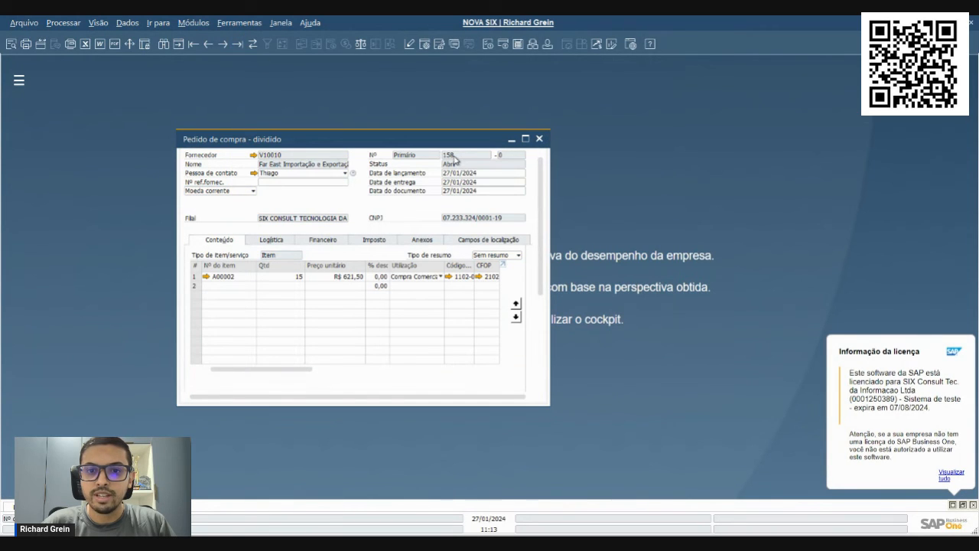
pyautogui.press('Escape')
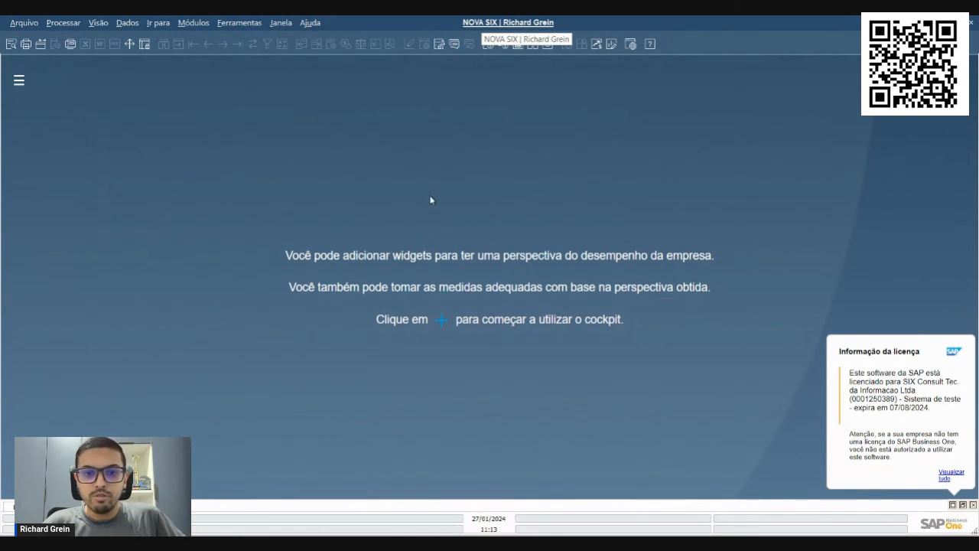
# Switch the NOVA SIX login to user manager with the account password, and set the listed branch as default
pyautogui.click(445, 119)
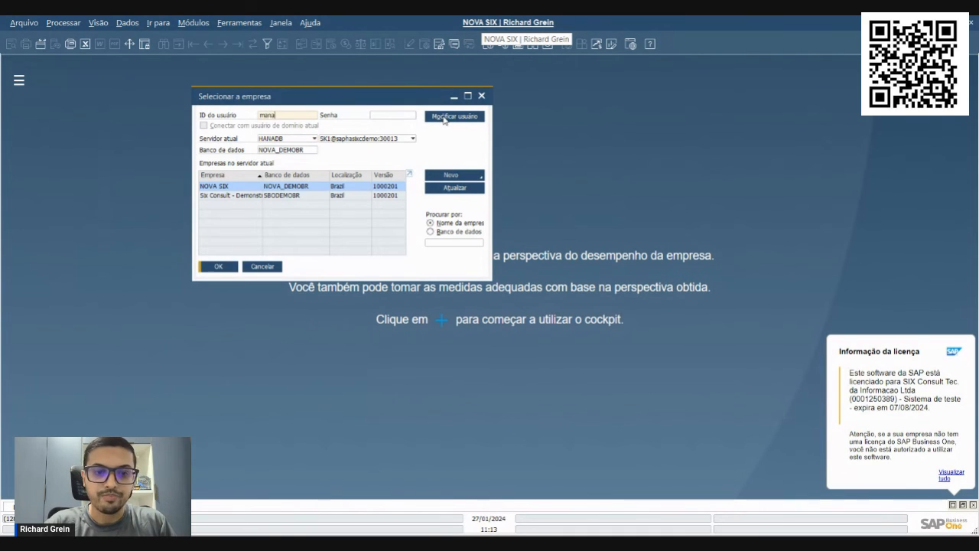
pyautogui.press('Tab')
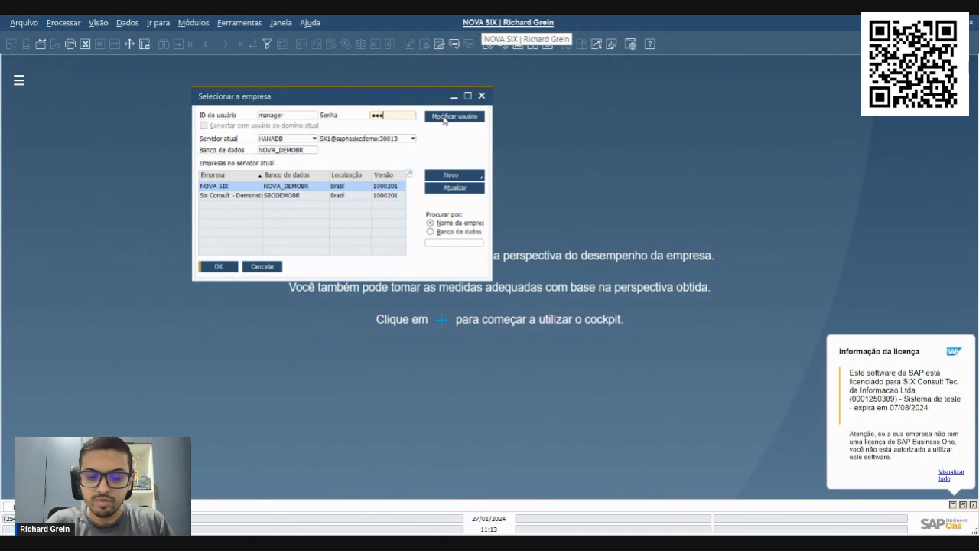
pyautogui.press('Return')
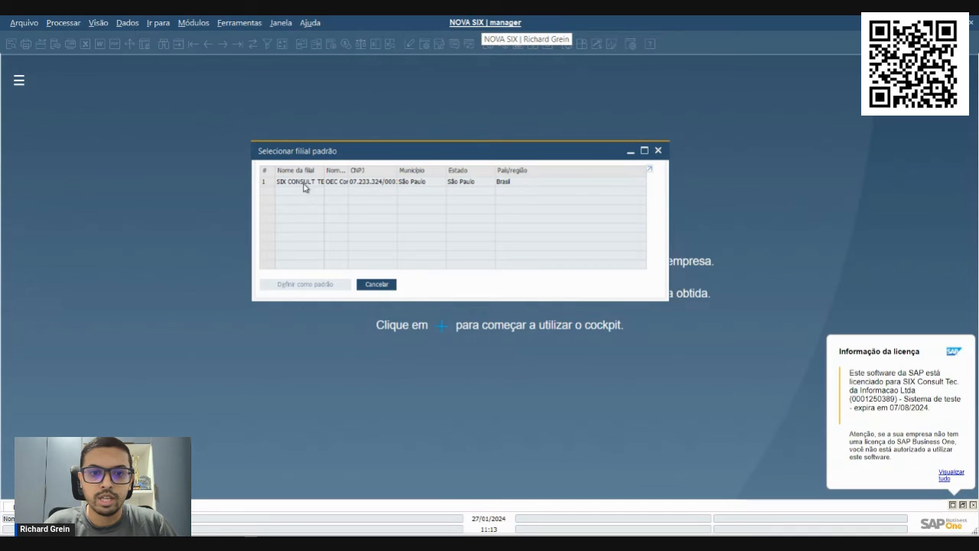
pyautogui.click(303, 187)
pyautogui.click(309, 284)
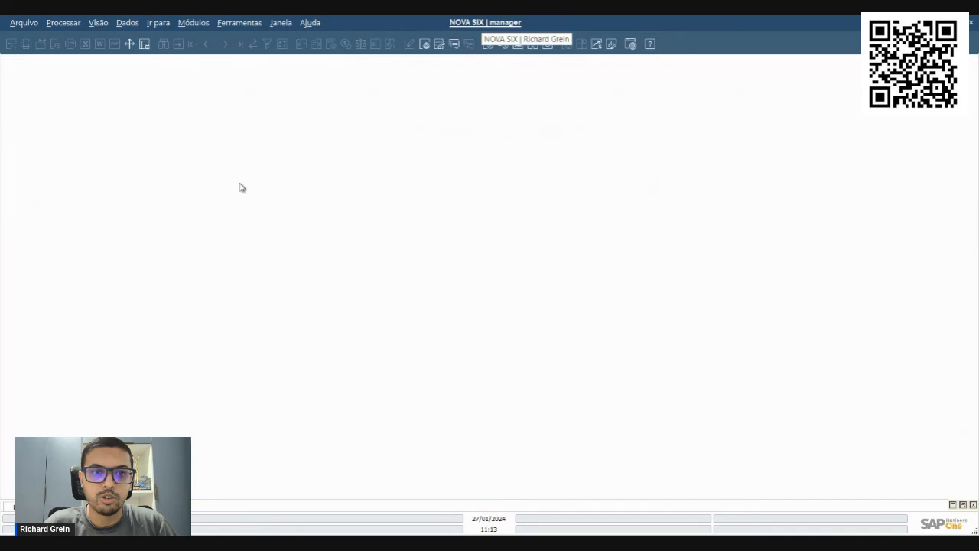
# Open Pedido de compra as manager and view the Titular of the SMD Tecnologia LTDA order
pyautogui.click(194, 22)
pyautogui.moveTo(222, 104)
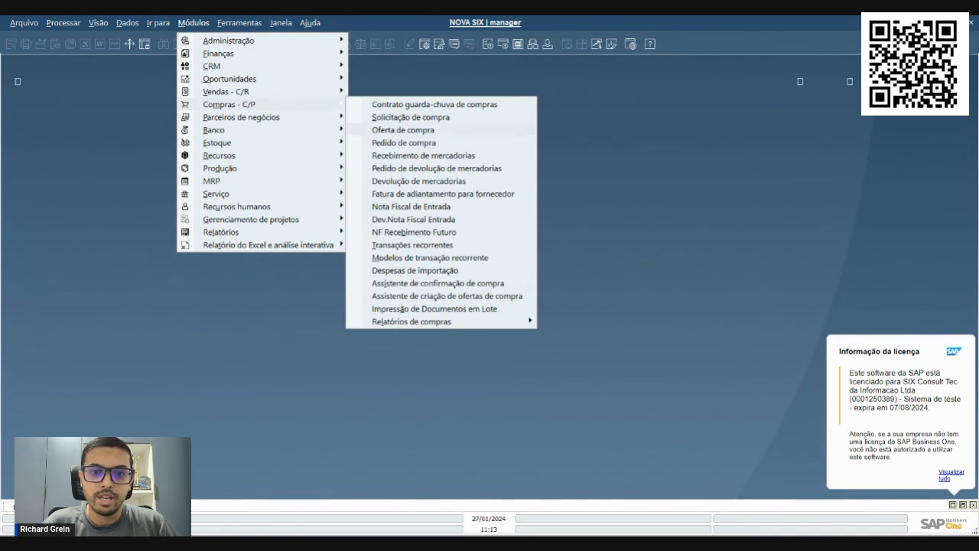
pyautogui.click(387, 143)
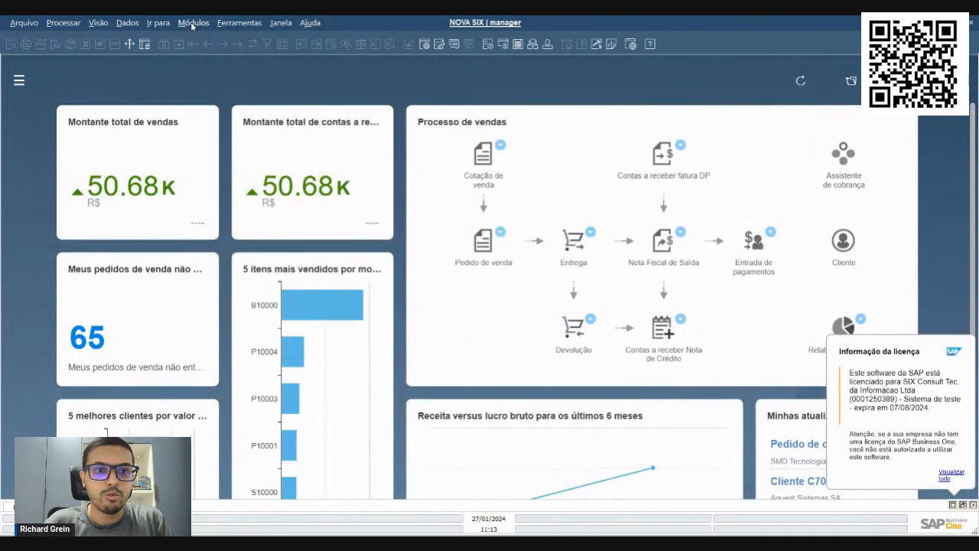
# Search Cadastro do parceiro de negócios for all Cliente partners with the wildcard *, look through the list, and close the windows
pyautogui.click(193, 23)
pyautogui.moveTo(187, 116)
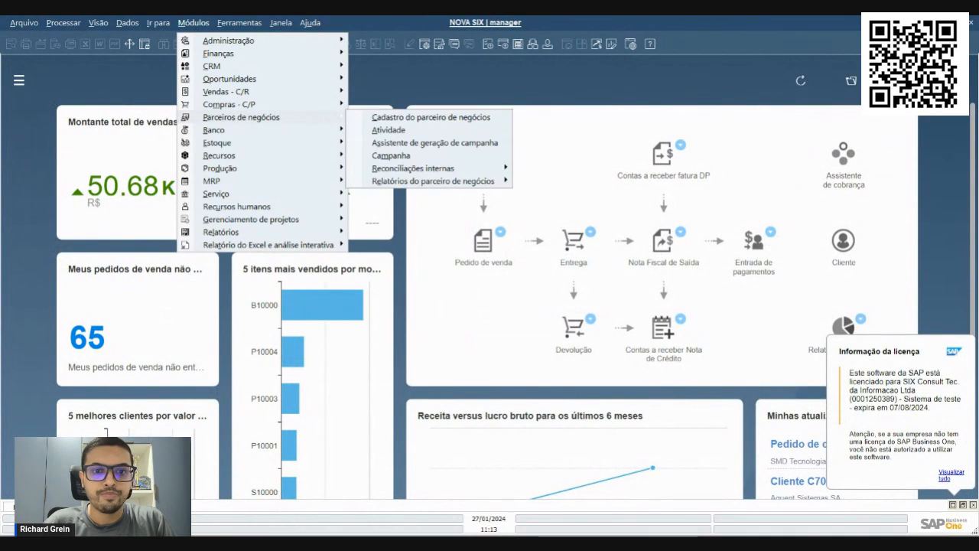
pyautogui.click(398, 118)
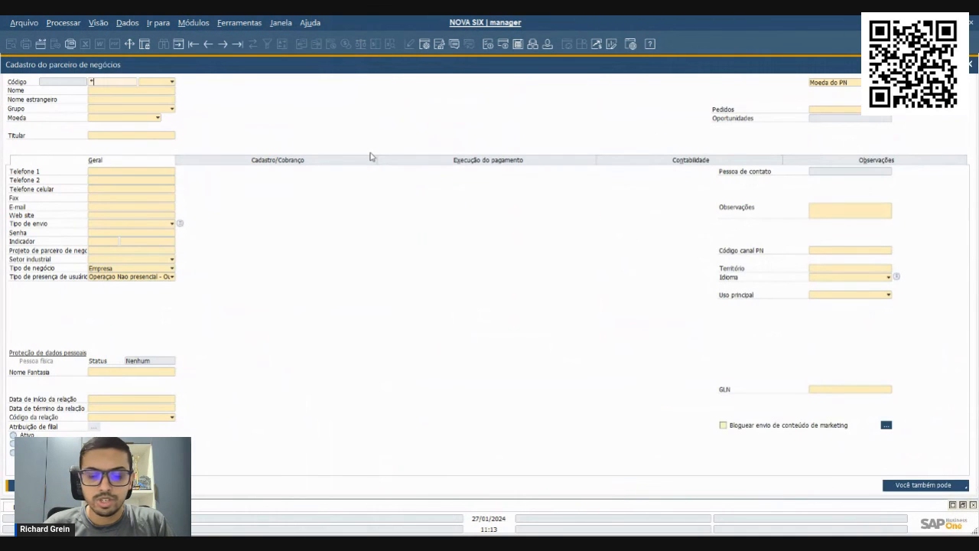
pyautogui.click(172, 81)
pyautogui.click(143, 108)
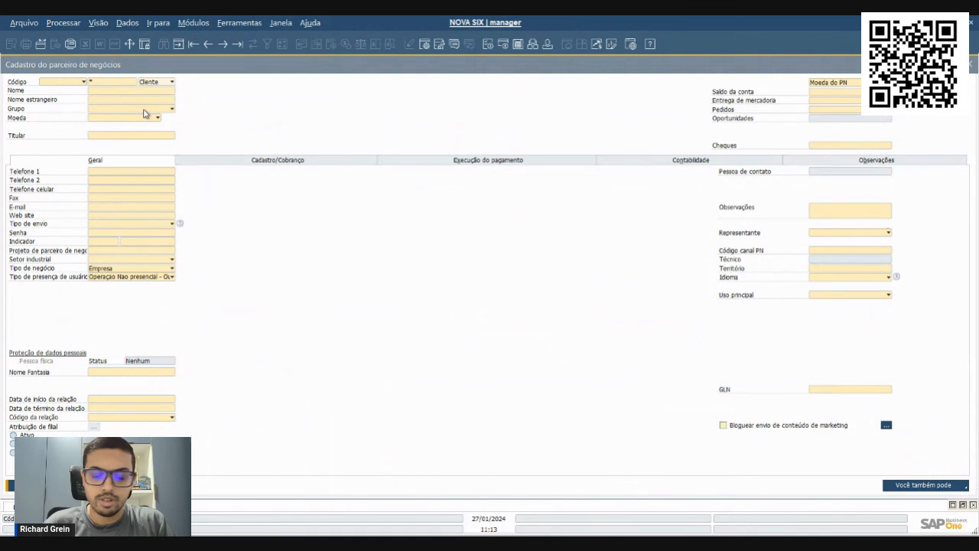
pyautogui.scroll(-2, 264, 244)
pyautogui.scroll(2, 266, 252)
pyautogui.scroll(-2, 267, 253)
pyautogui.press('Escape')
pyautogui.press('Escape')
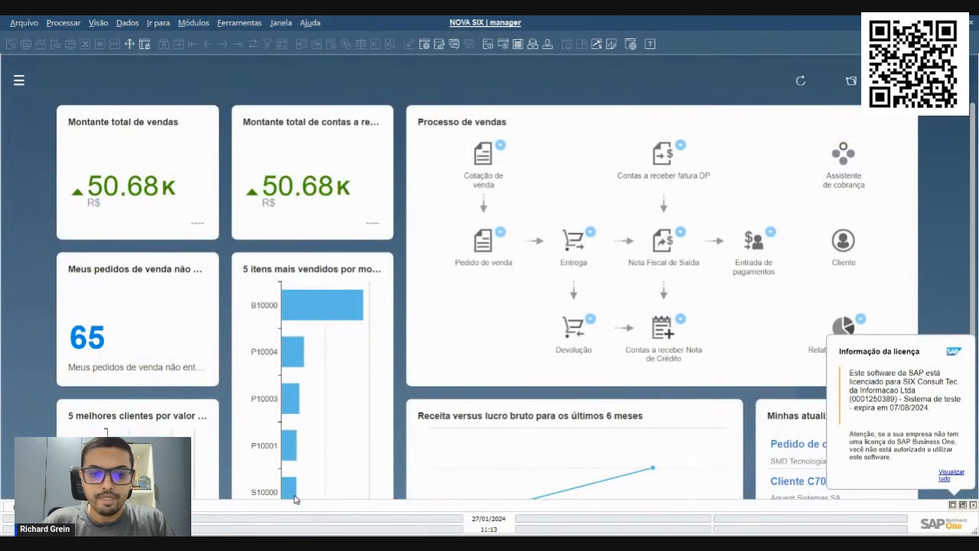
pyautogui.moveTo(289, 488)
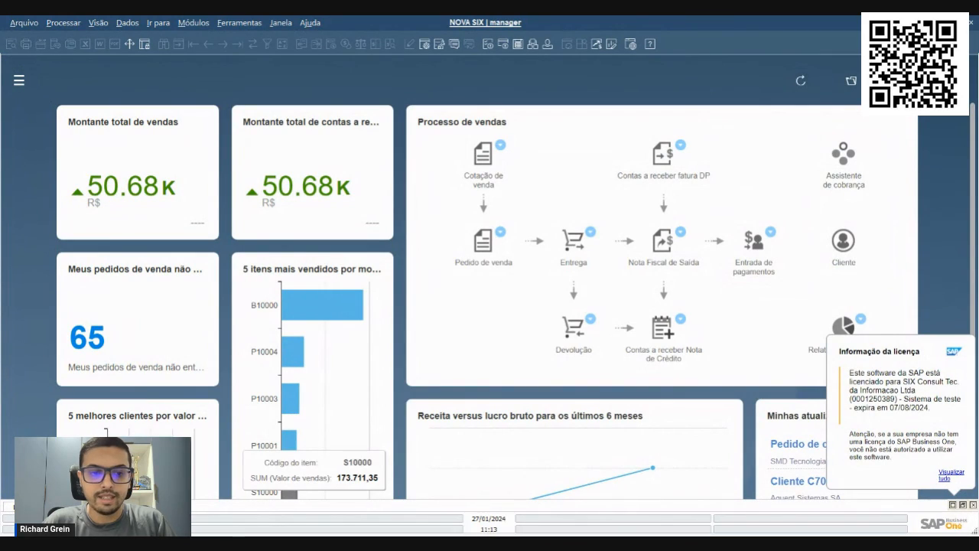